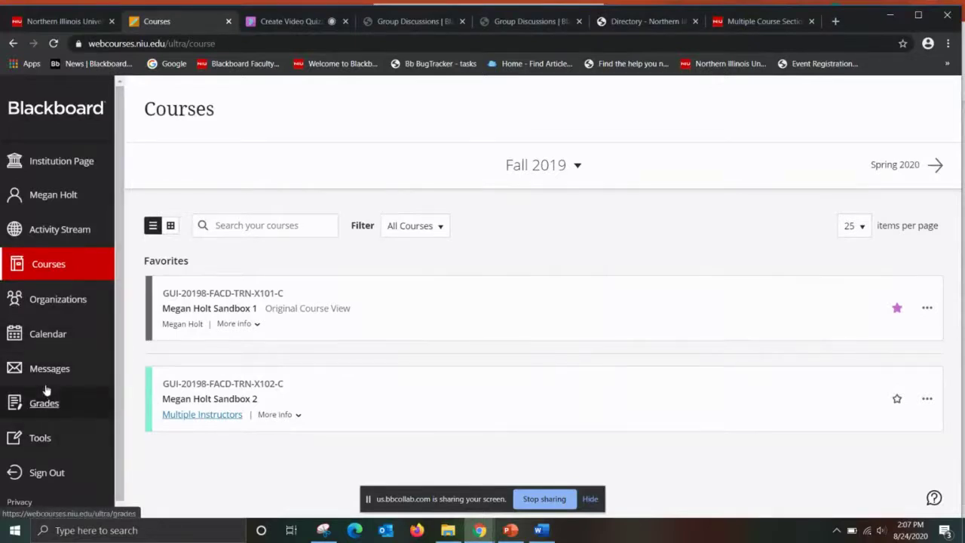
Step: Open the Kaltura My Media library from the Blackboard tools
{"action": "left_click", "coordinate": [39, 440]}
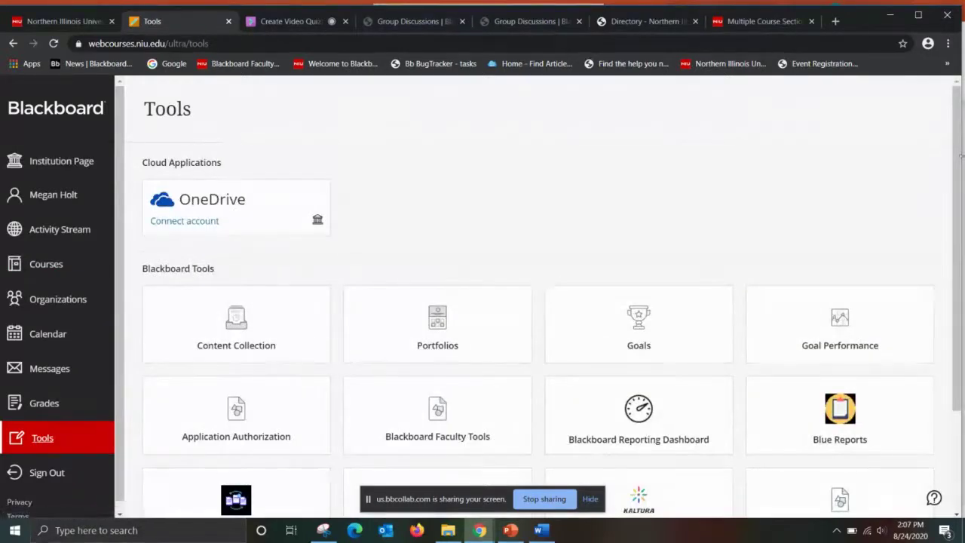
{"action": "left_click_drag", "start_coordinate": [960, 156], "coordinate": [963, 269]}
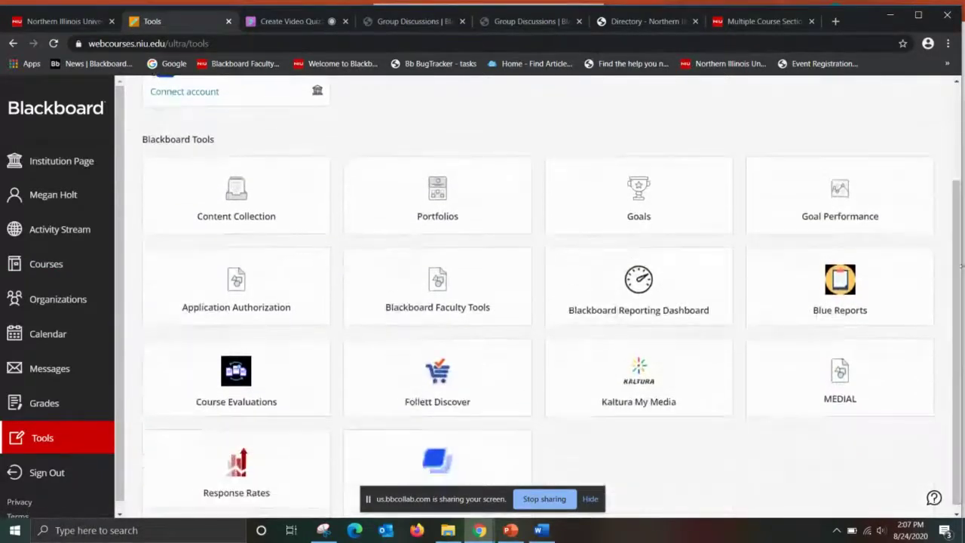
{"action": "left_click", "coordinate": [691, 377]}
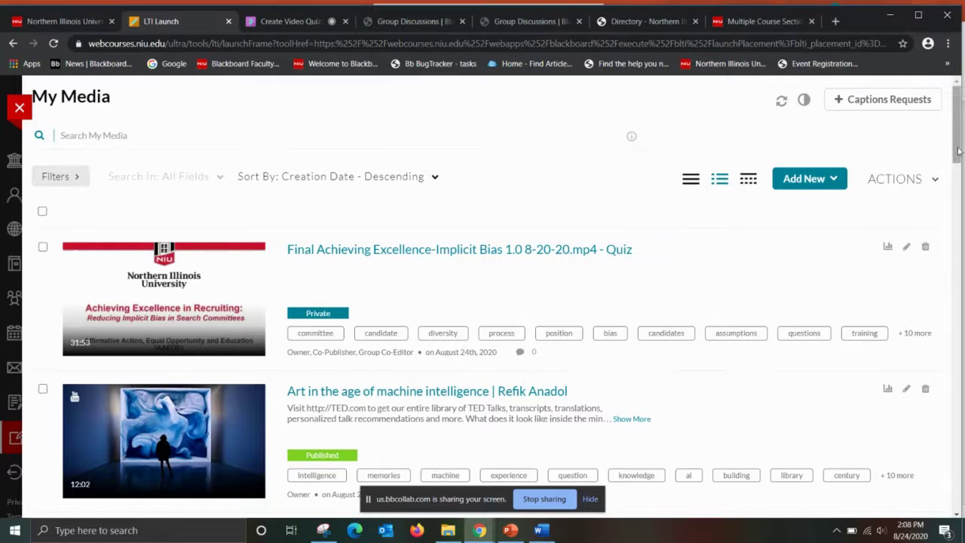
{"action": "left_click_drag", "start_coordinate": [952, 154], "coordinate": [945, 134]}
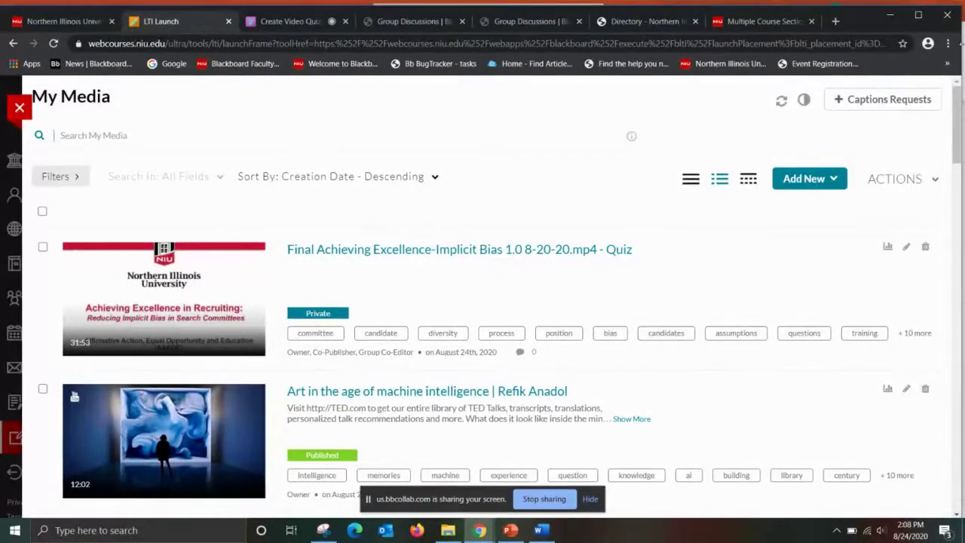
Step: Create a new Video Quiz based on the existing video "Basic Storyboarding in 5 Minutes"
{"action": "left_click", "coordinate": [790, 184]}
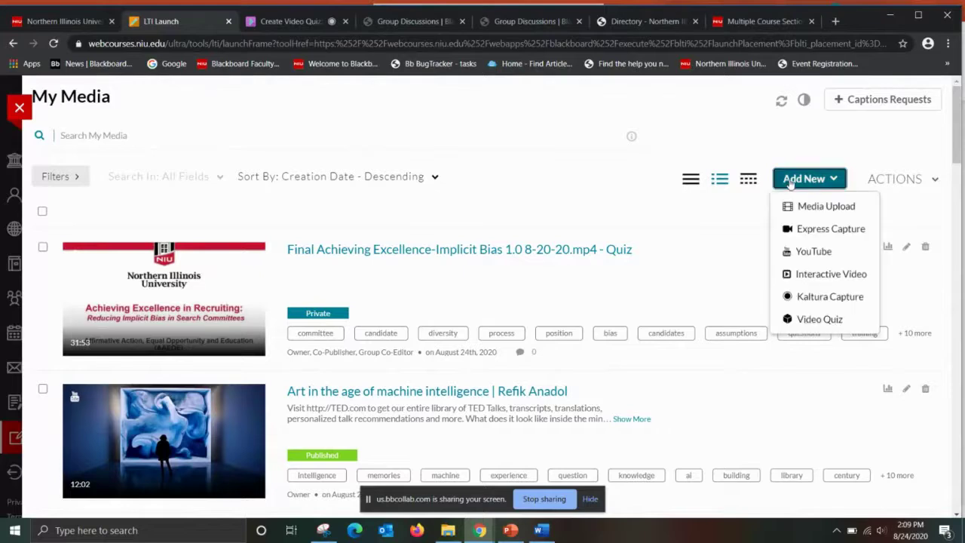
{"action": "left_click", "coordinate": [804, 320]}
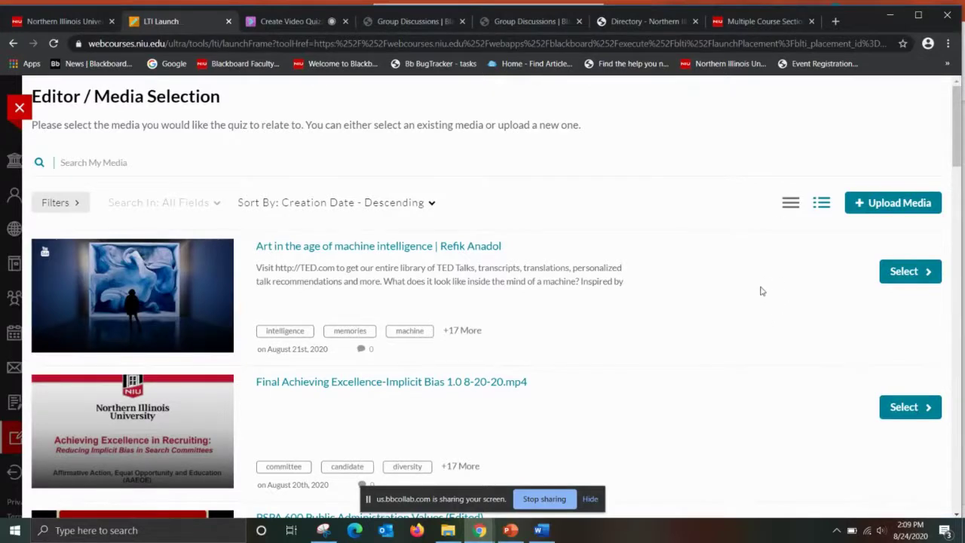
{"action": "left_click_drag", "start_coordinate": [958, 148], "coordinate": [961, 504]}
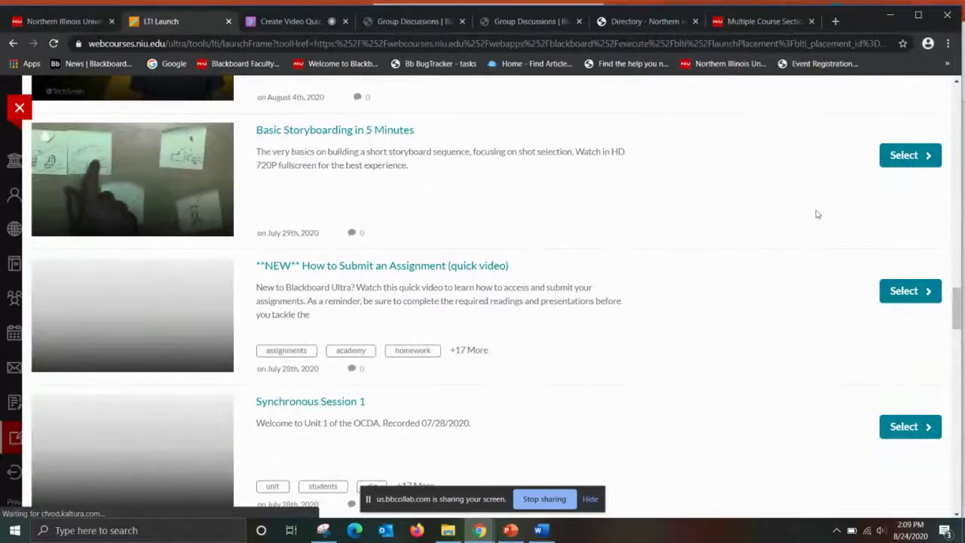
{"action": "left_click", "coordinate": [894, 157]}
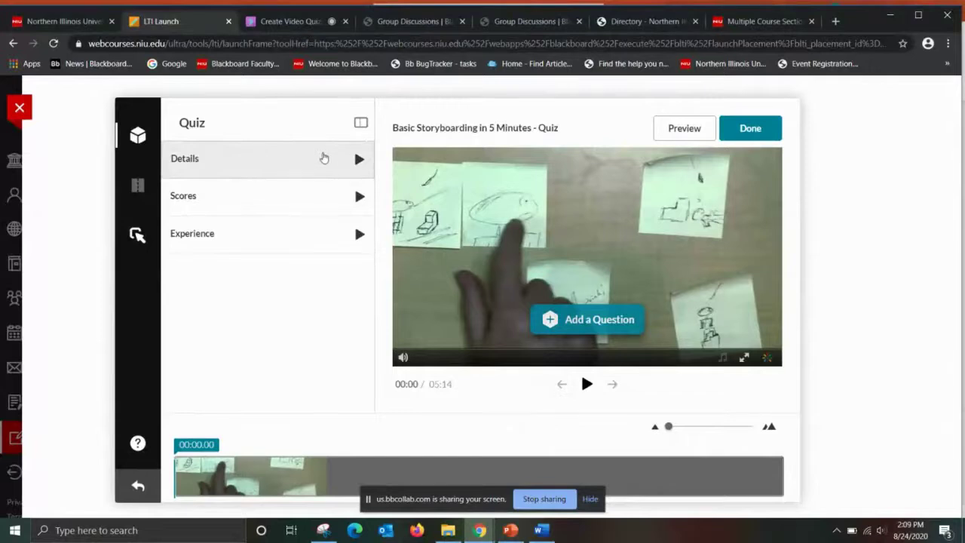
Step: In the quiz details, turn off Instructions and Allow Download of Questions List
{"action": "left_click", "coordinate": [266, 157]}
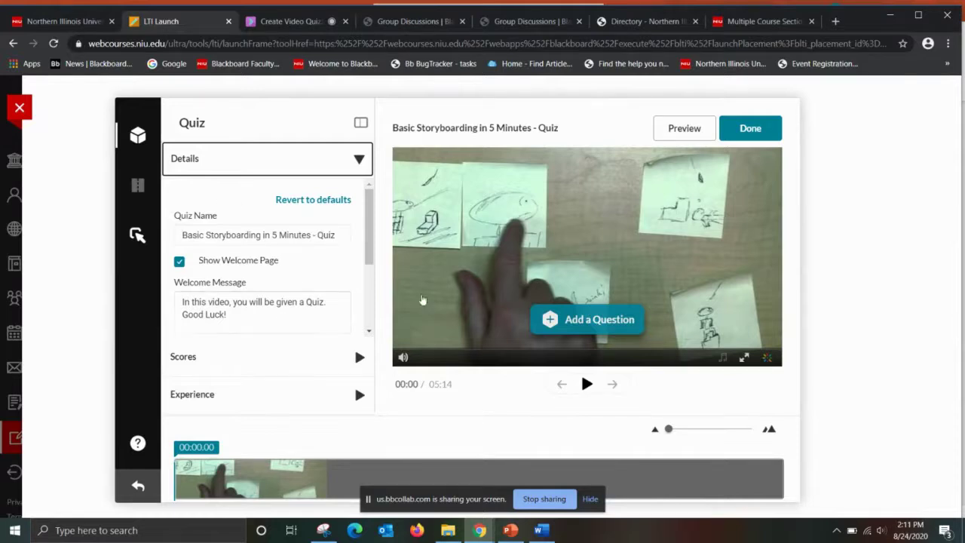
{"action": "left_click", "coordinate": [369, 332]}
{"action": "scroll", "coordinate": [369, 333], "scroll_direction": "down", "scroll_amount": 4}
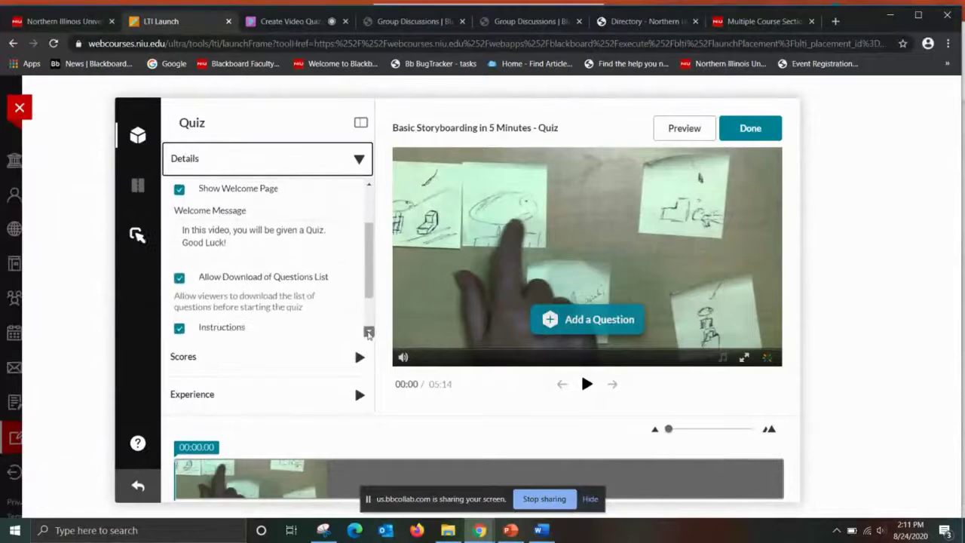
{"action": "scroll", "coordinate": [368, 334], "scroll_direction": "down", "scroll_amount": 1}
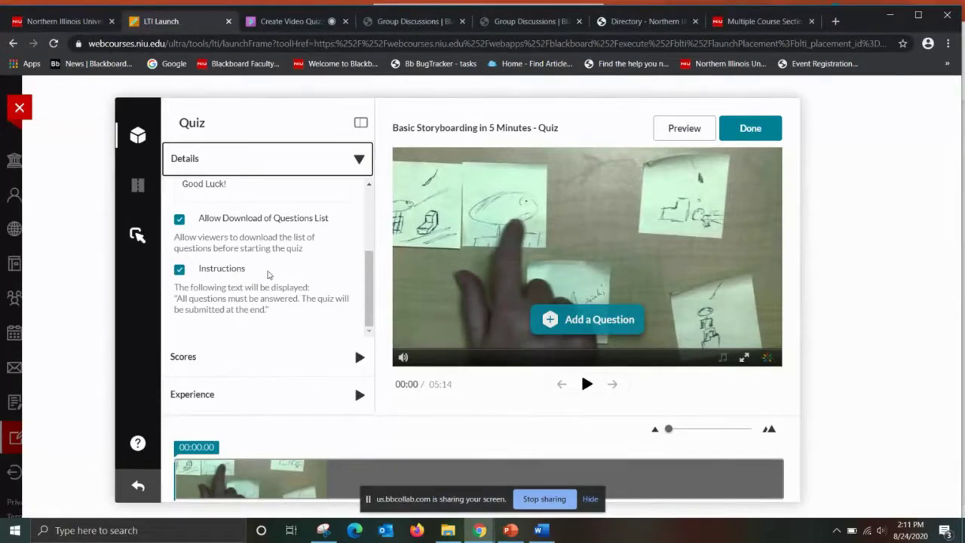
{"action": "left_click", "coordinate": [178, 270]}
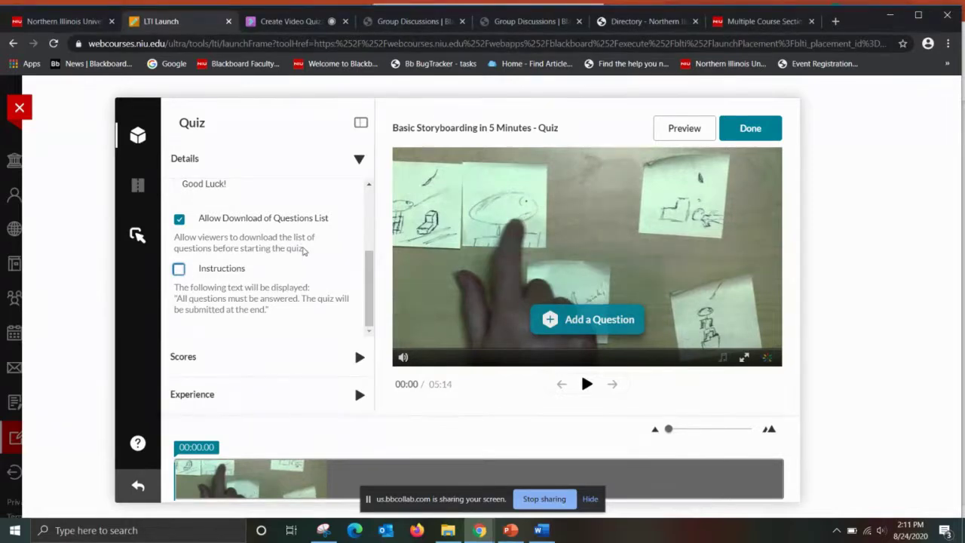
{"action": "left_click", "coordinate": [179, 218]}
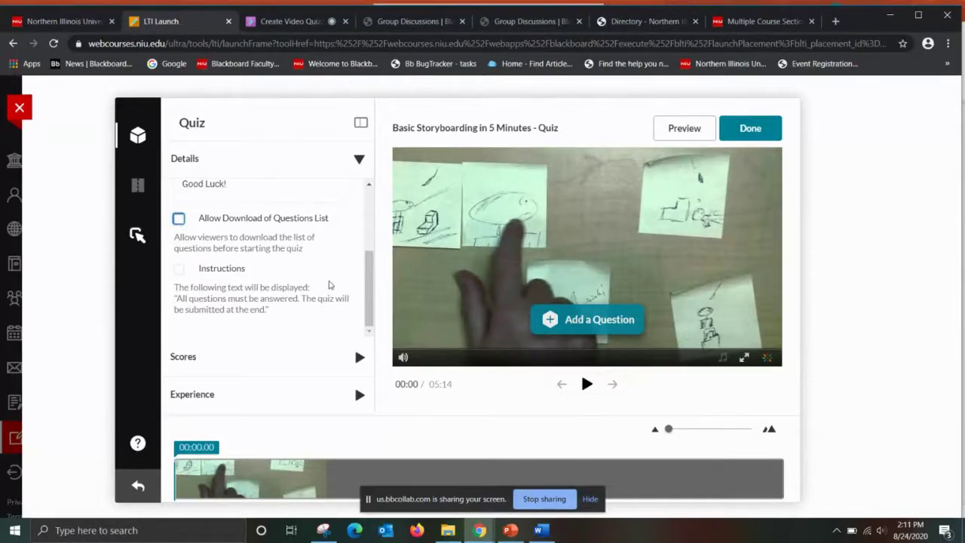
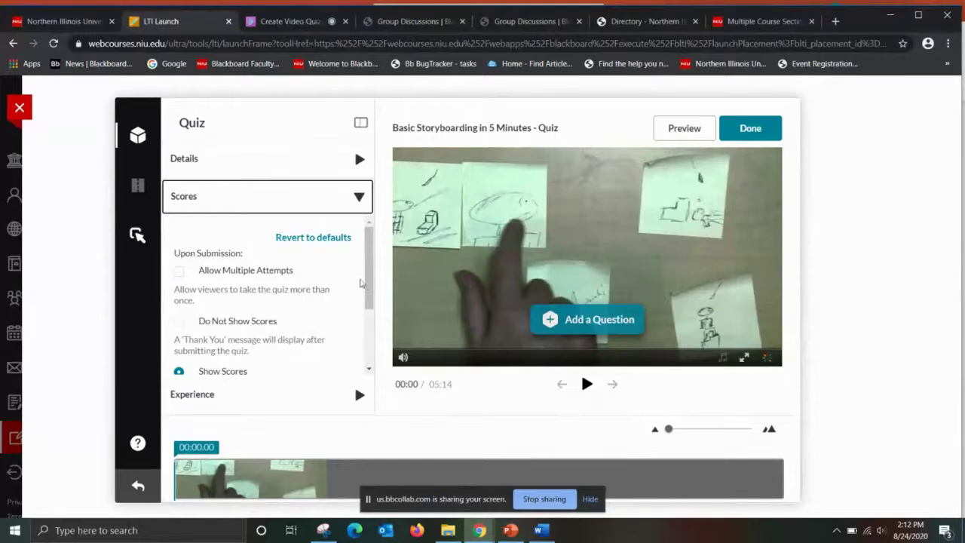
Step: Review the quiz's score options and set its experience to Do Not Allow Skip with No seeking forward enabled
{"action": "left_click_drag", "start_coordinate": [367, 287], "coordinate": [364, 343]}
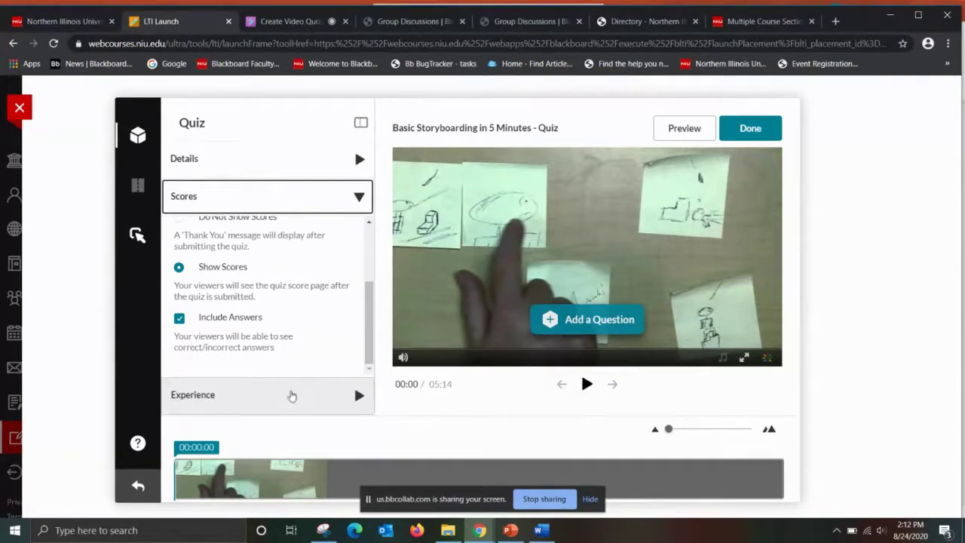
{"action": "left_click", "coordinate": [360, 397]}
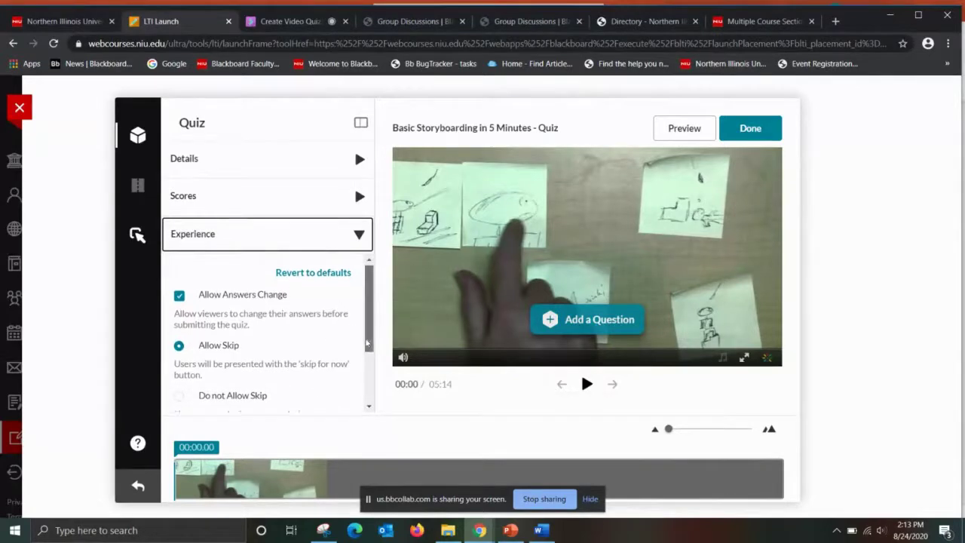
{"action": "left_click_drag", "start_coordinate": [368, 332], "coordinate": [368, 391]}
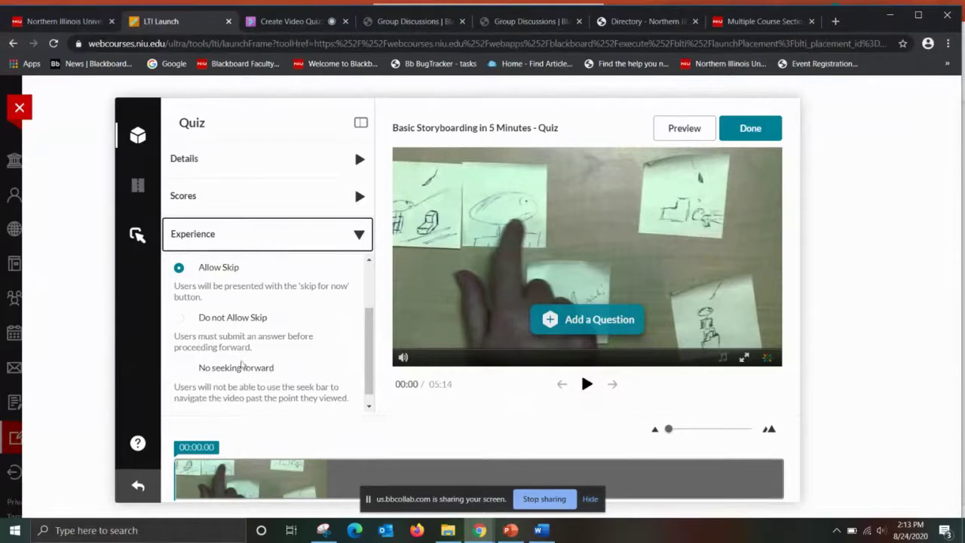
{"action": "left_click", "coordinate": [178, 371]}
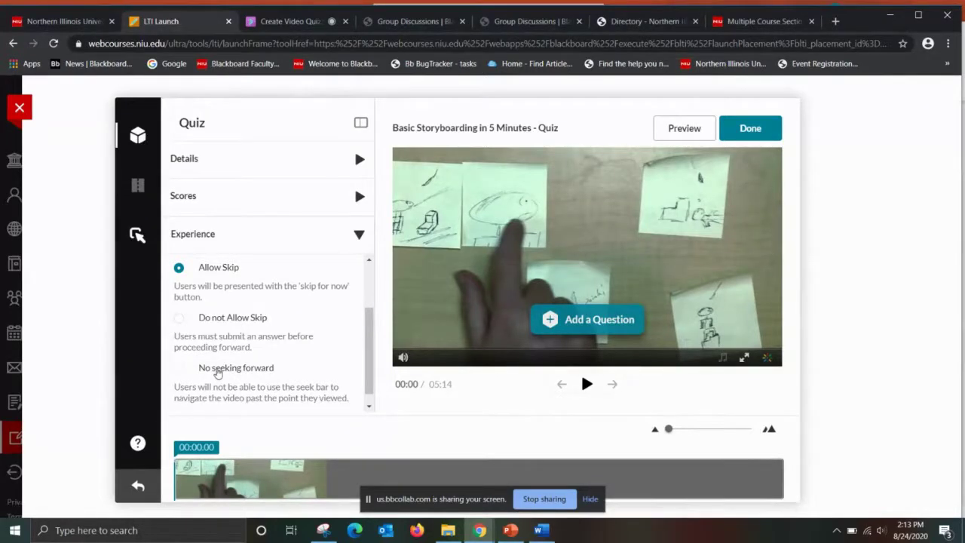
{"action": "left_click", "coordinate": [178, 320]}
{"action": "left_click", "coordinate": [179, 369]}
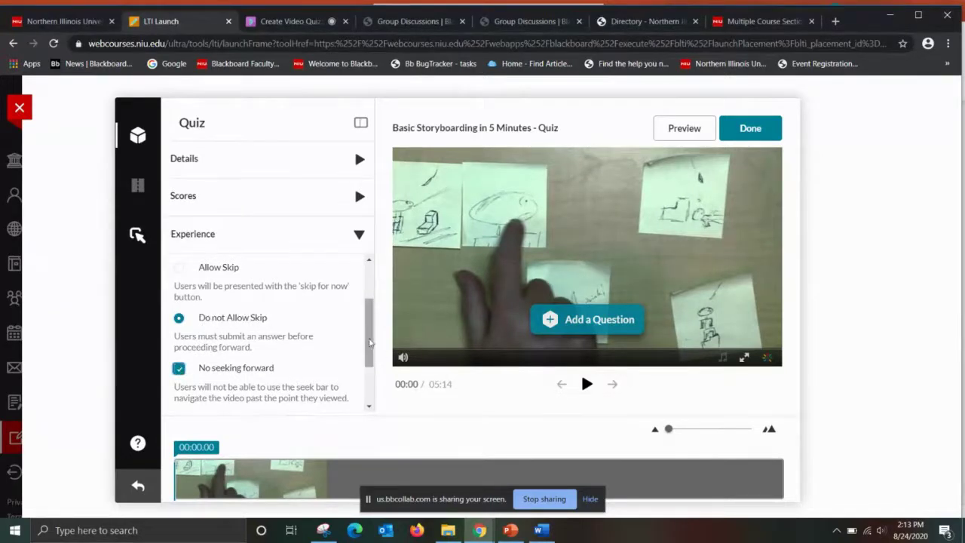
{"action": "left_click_drag", "start_coordinate": [370, 343], "coordinate": [380, 377]}
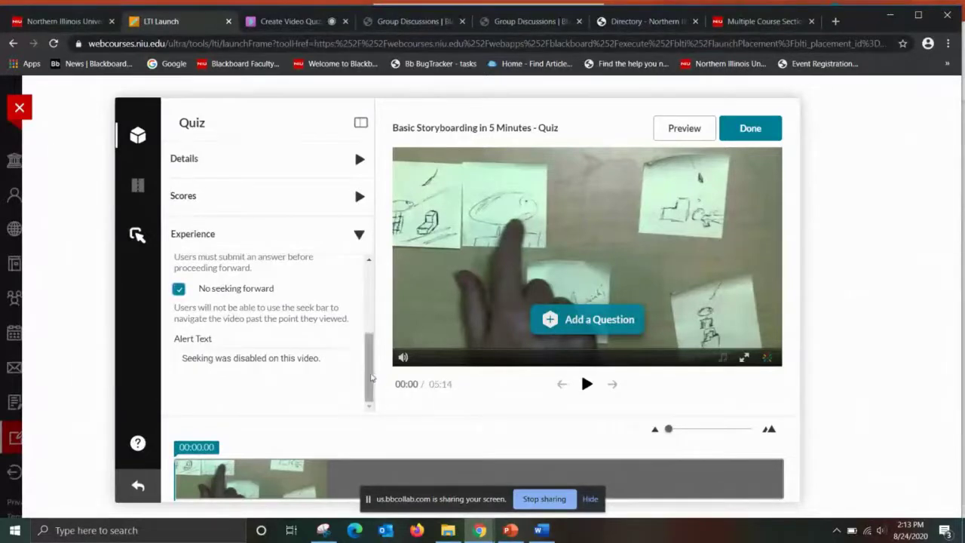
{"action": "scroll", "coordinate": [354, 343], "scroll_direction": "up", "scroll_amount": 3}
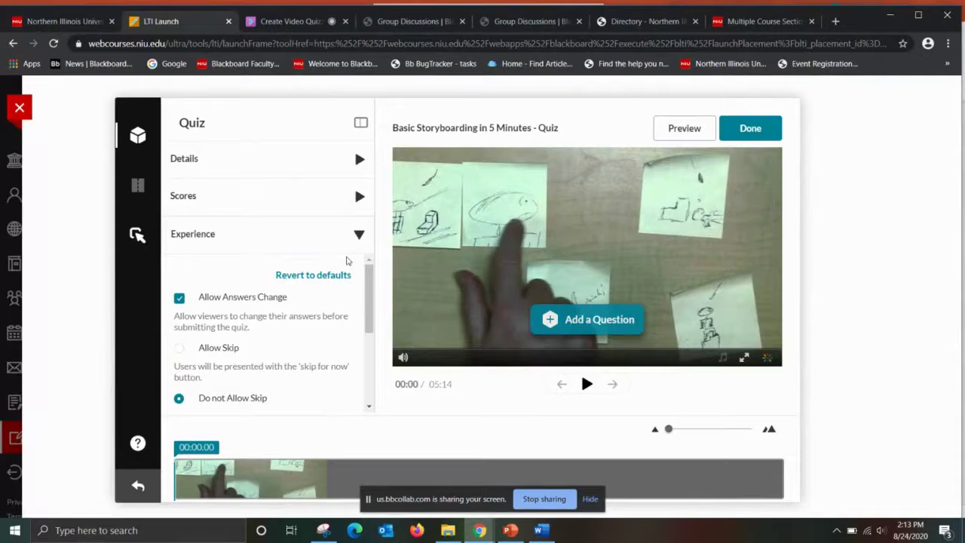
Step: Switch to the Blackboard Collaborate session and stop sharing the screen
{"action": "left_click", "coordinate": [276, 23]}
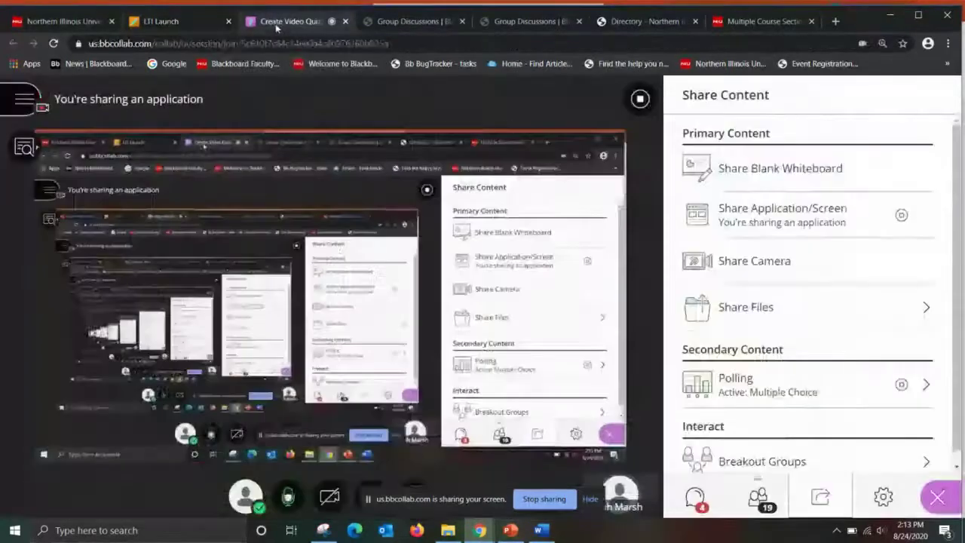
{"action": "left_click", "coordinate": [641, 99]}
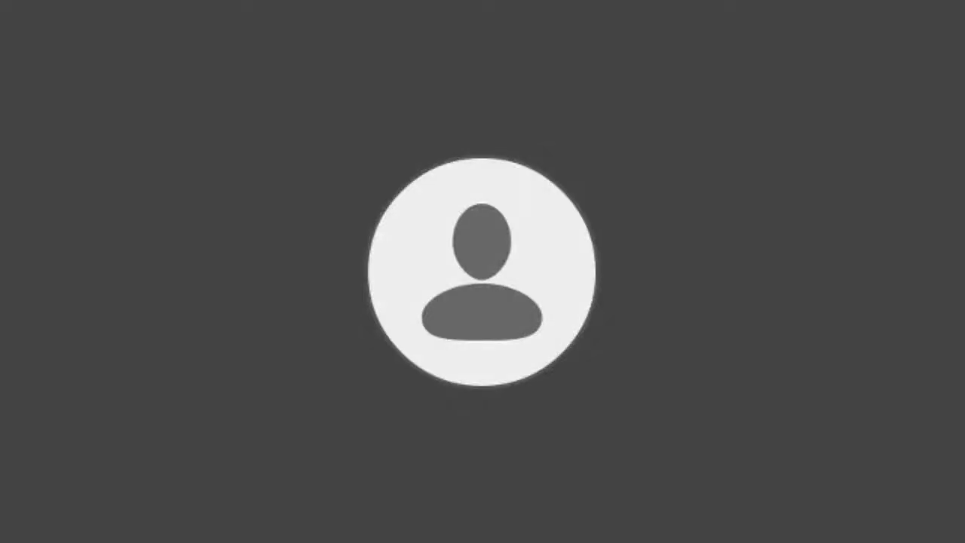
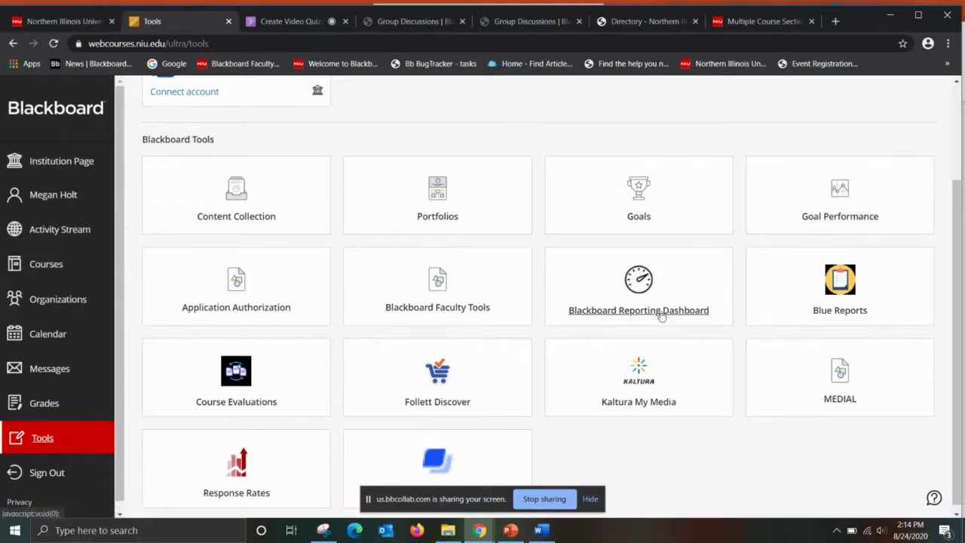
Step: Reopen Kaltura My Media and launch "Basic Storyboarding in 5 Minutes - Quiz" in the editor
{"action": "left_click", "coordinate": [662, 374]}
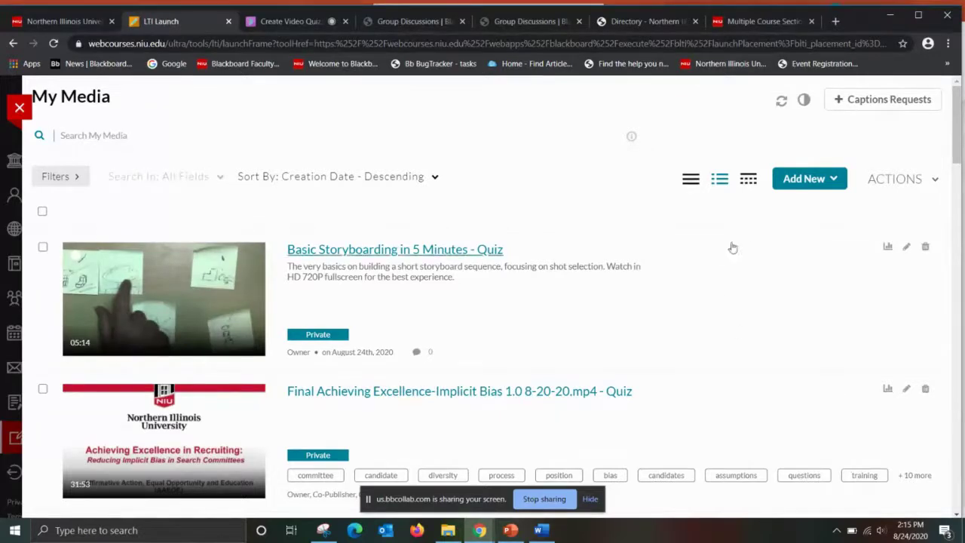
{"action": "left_click", "coordinate": [812, 182]}
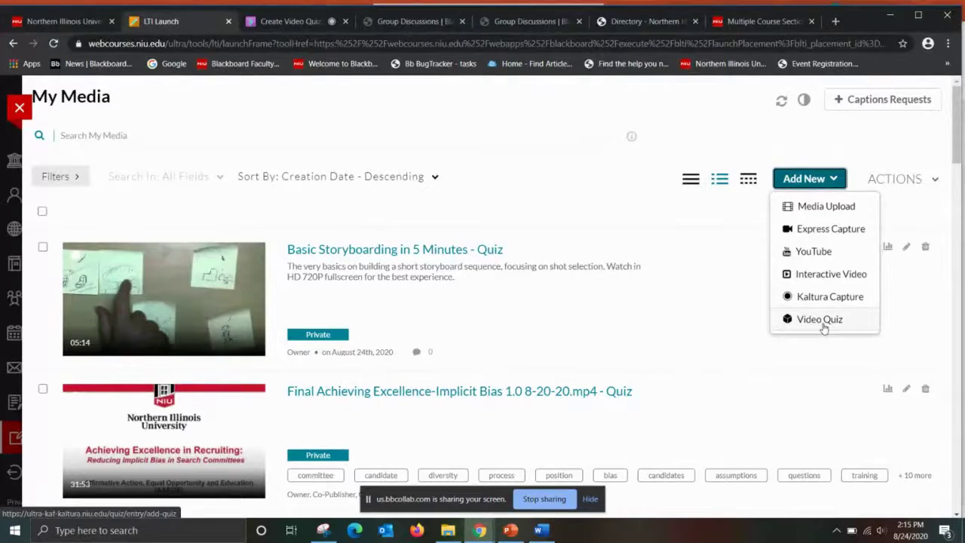
{"action": "left_click", "coordinate": [622, 325]}
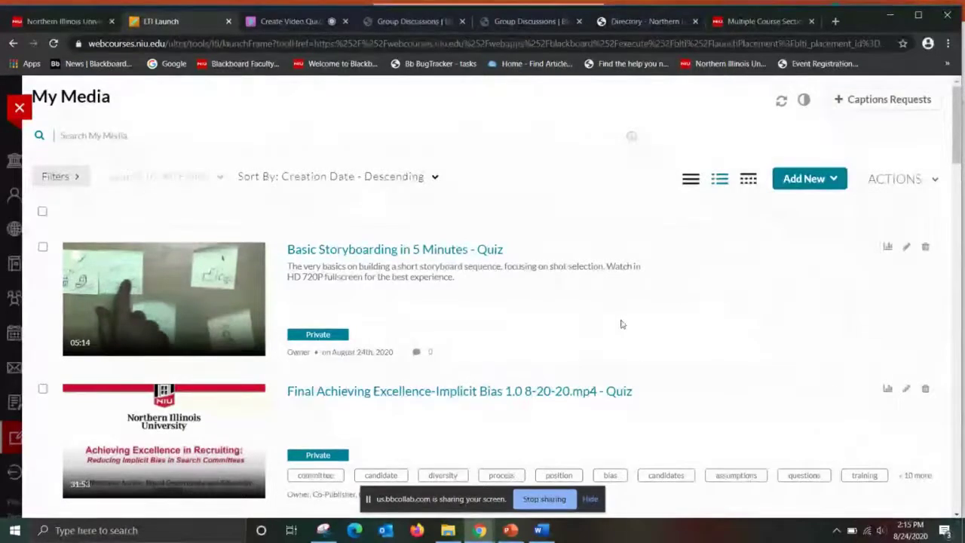
{"action": "left_click", "coordinate": [463, 253]}
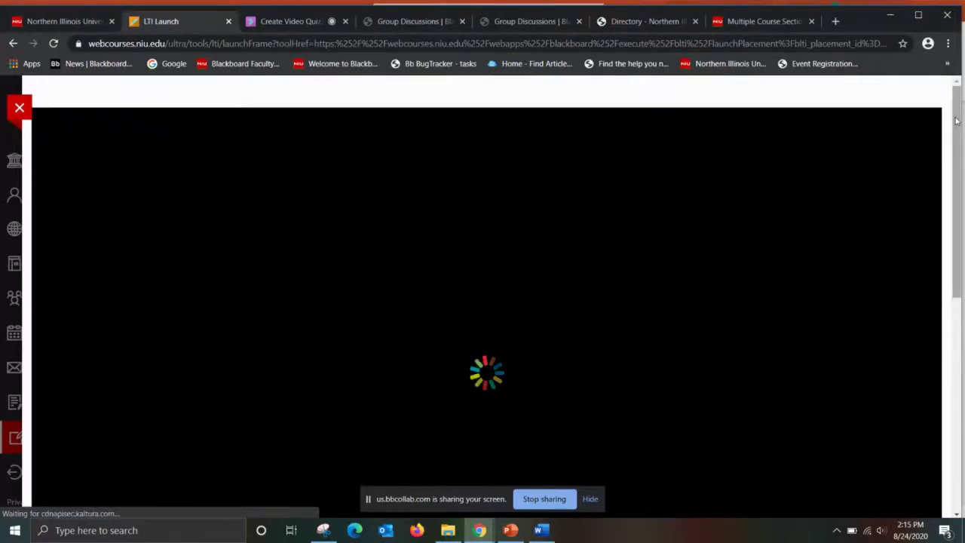
{"action": "left_click_drag", "start_coordinate": [956, 120], "coordinate": [921, 324]}
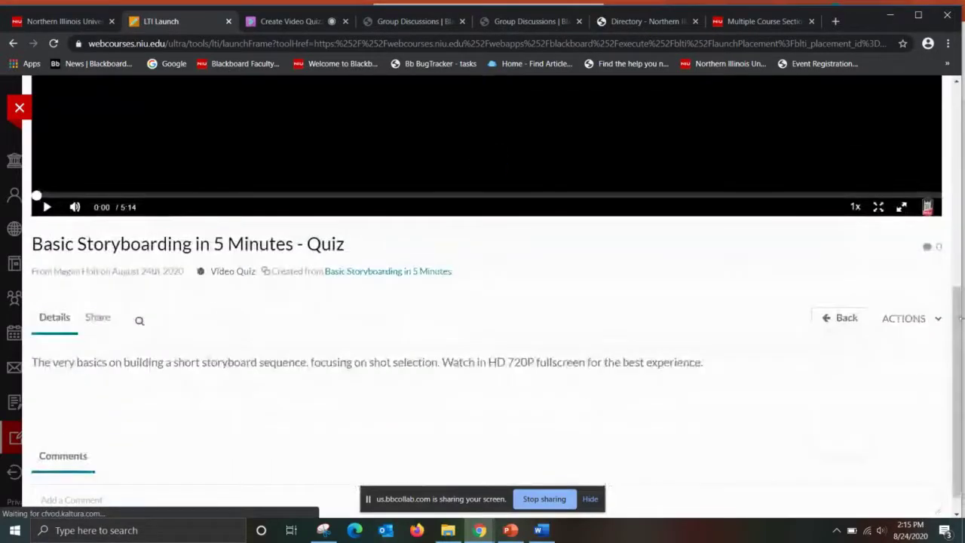
{"action": "left_click", "coordinate": [920, 320]}
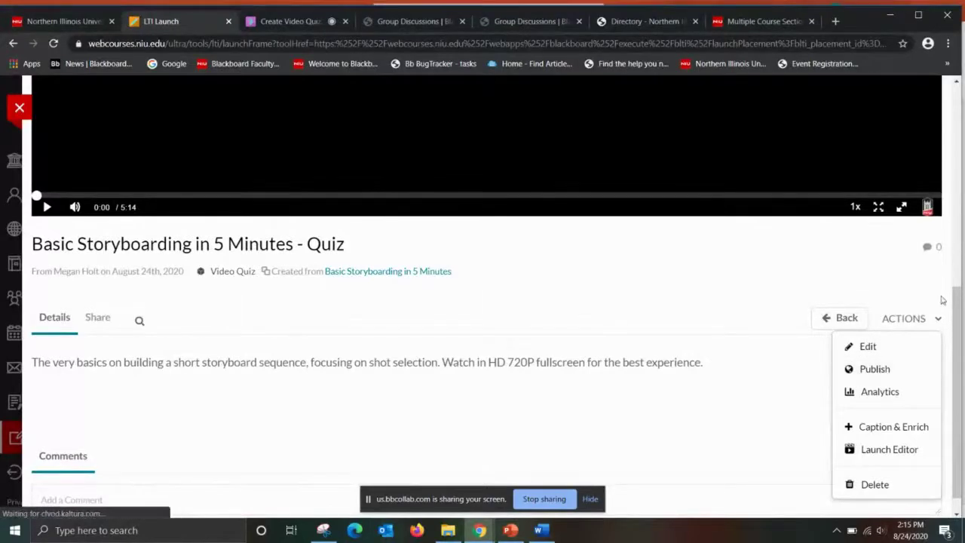
{"action": "left_click", "coordinate": [871, 452]}
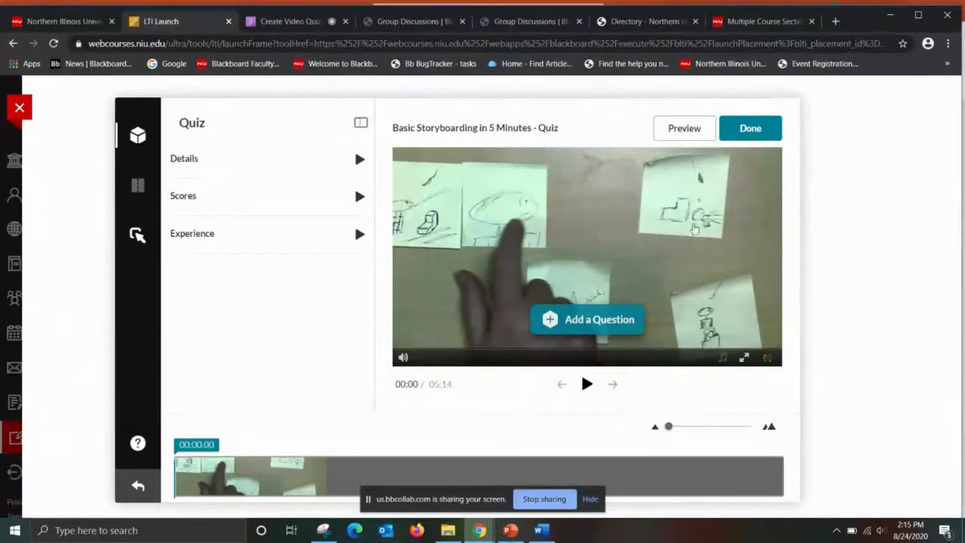
Step: Pause the video at 00:00 and add a multiple choice question there reading "Do you love this quiz?"
{"action": "left_click", "coordinate": [587, 385]}
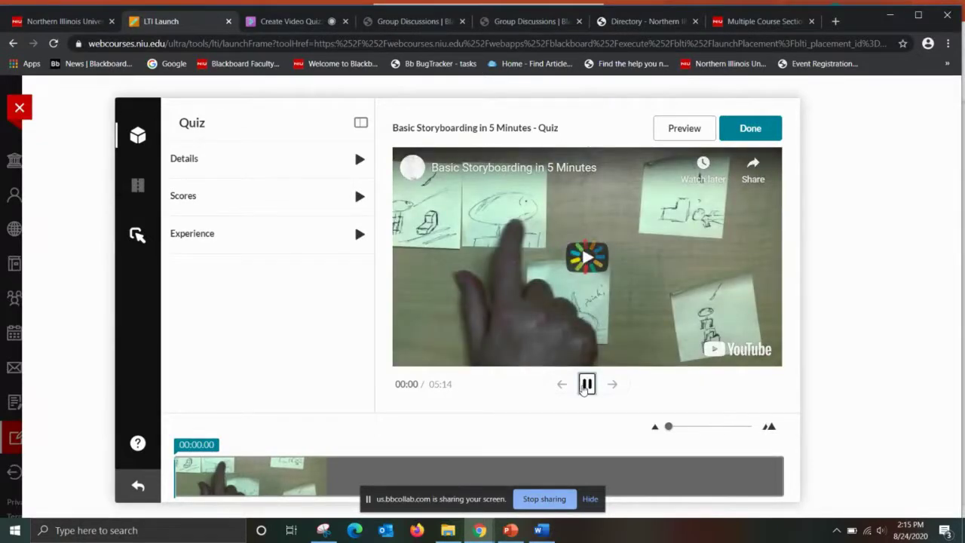
{"action": "mouse_move", "coordinate": [570, 334]}
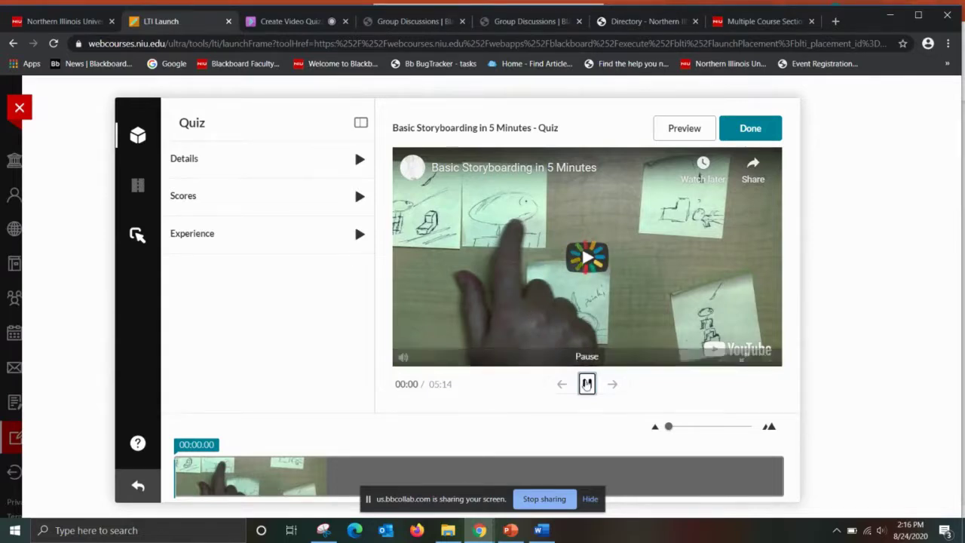
{"action": "left_click", "coordinate": [587, 384]}
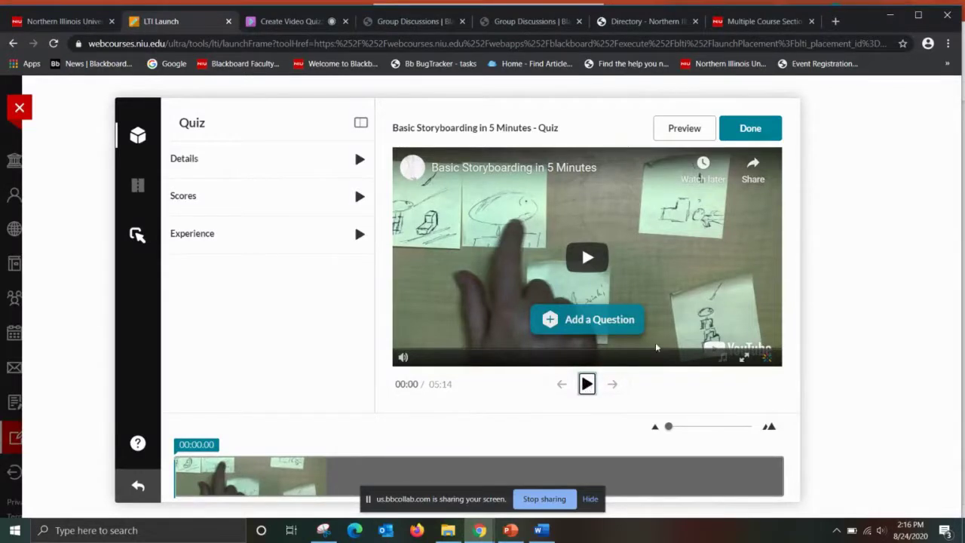
{"action": "left_click", "coordinate": [600, 320]}
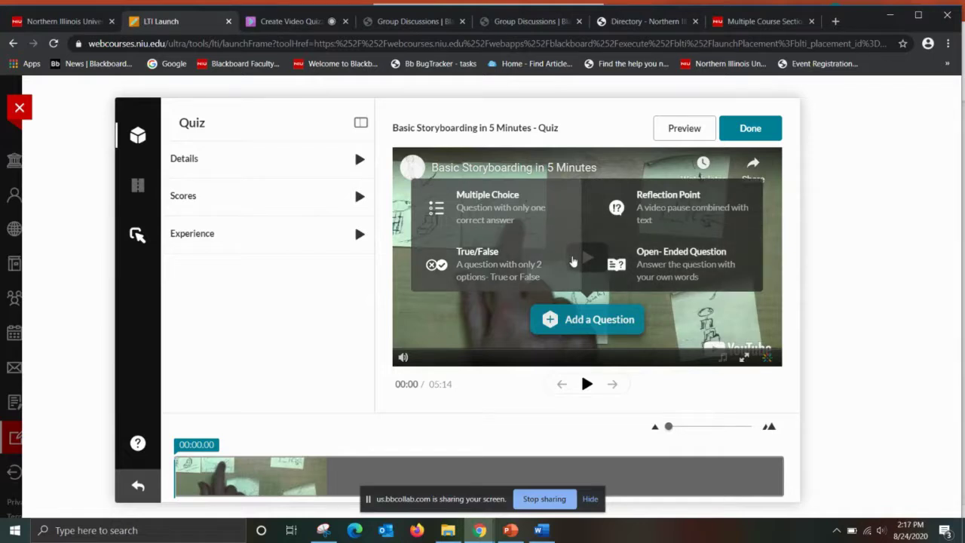
{"action": "left_click", "coordinate": [494, 207]}
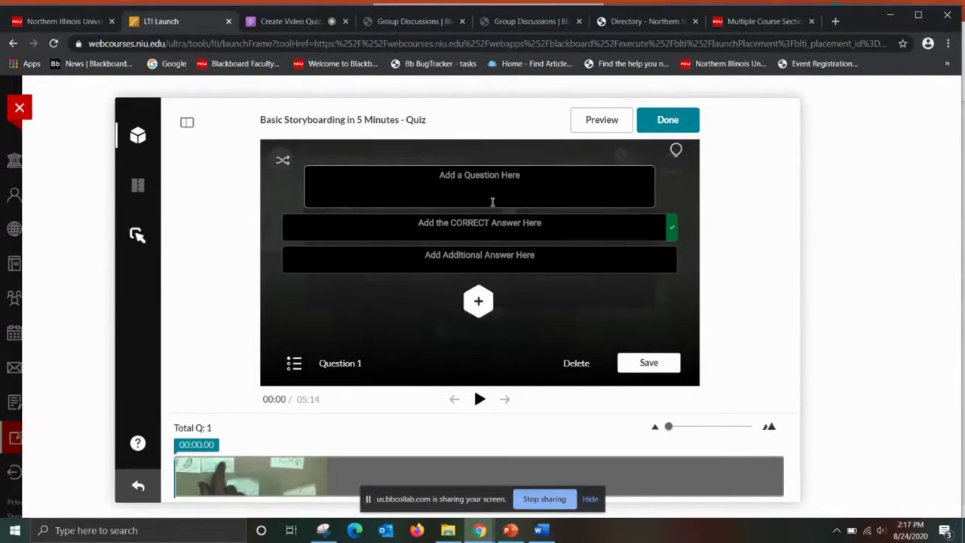
{"action": "type", "text": "Do you liv"}
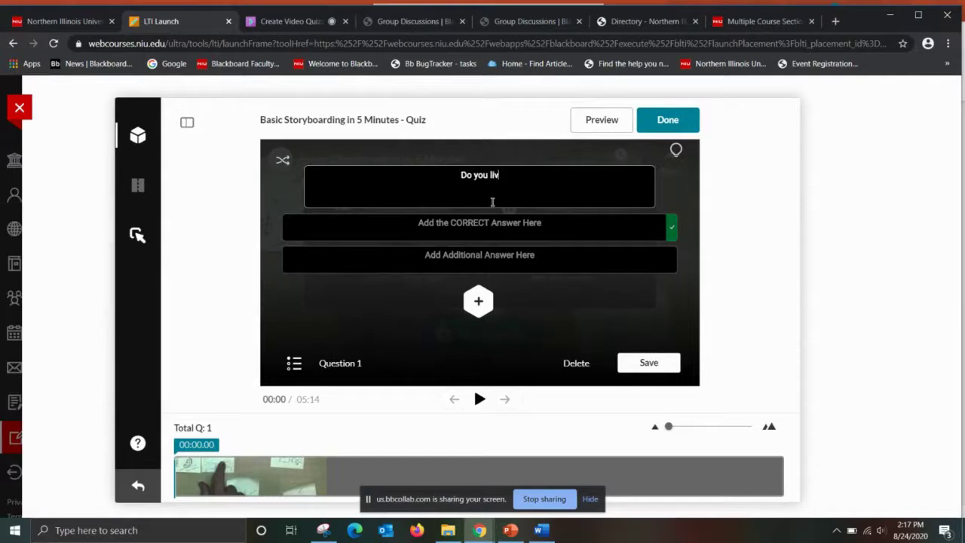
{"action": "key", "text": "BackSpace"}
{"action": "key", "text": "BackSpace"}
{"action": "type", "text": "ove this quiz?"}
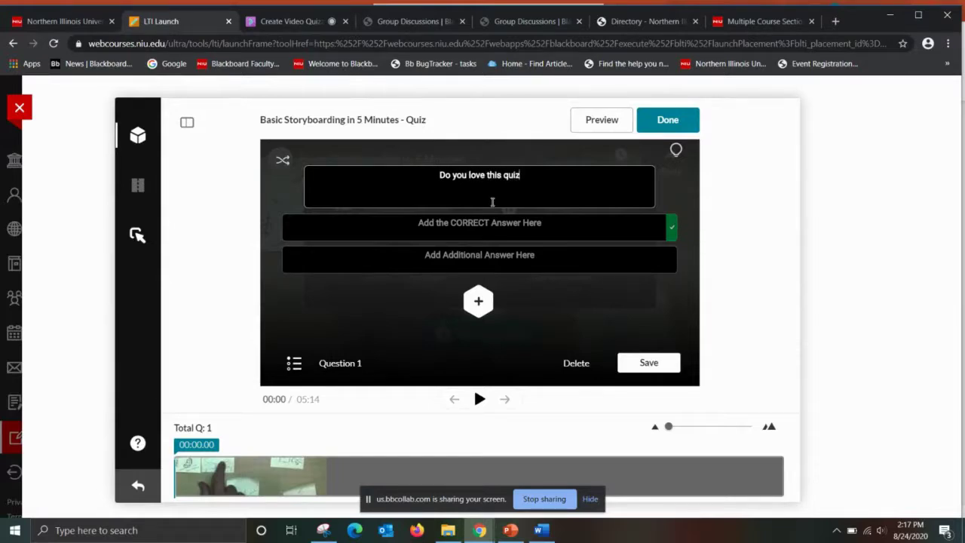
Step: Enter "Yes" as the correct answer, add "NO" and "Maybe" as additional answers, and shuffle the answer order
{"action": "left_click", "coordinate": [481, 223]}
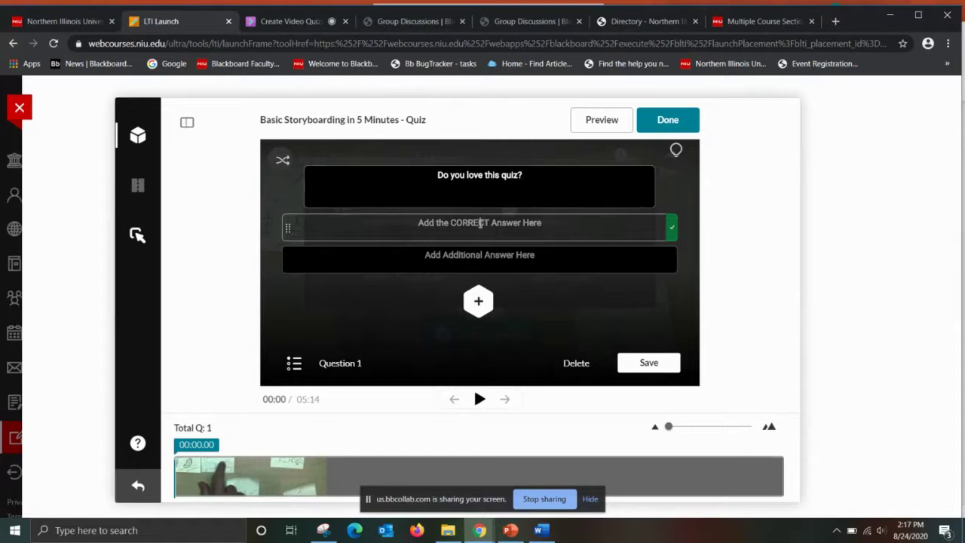
{"action": "type", "text": "Yes"}
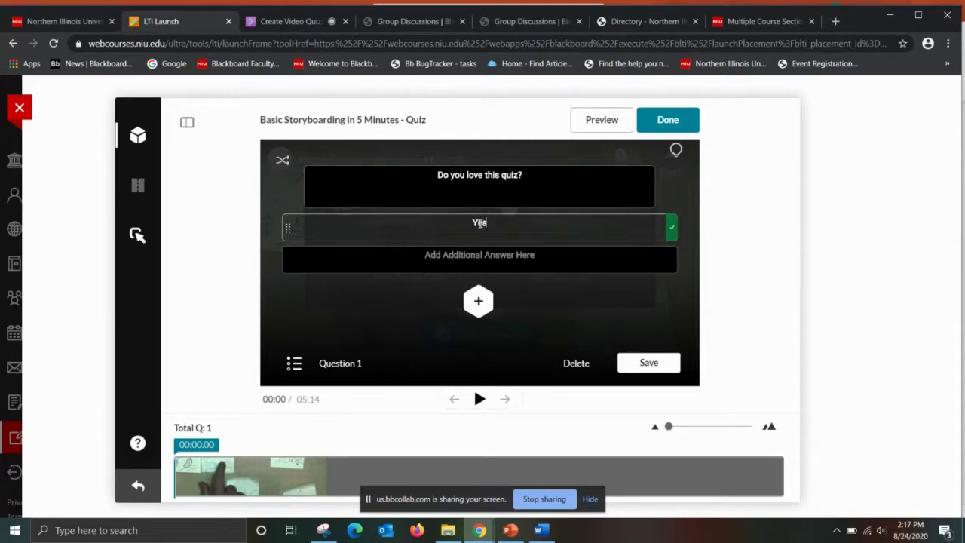
{"action": "left_click", "coordinate": [480, 260]}
{"action": "type", "text": "NO"}
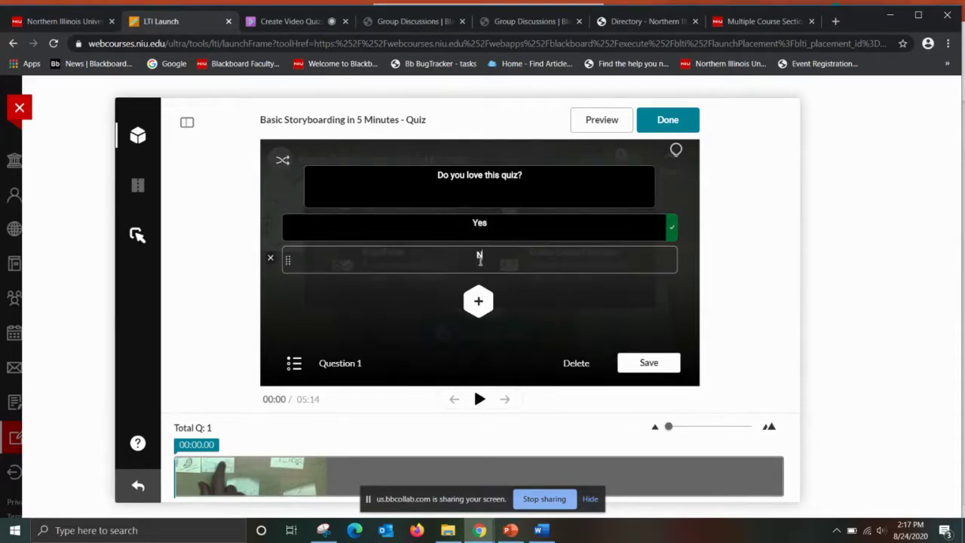
{"action": "left_click", "coordinate": [479, 301]}
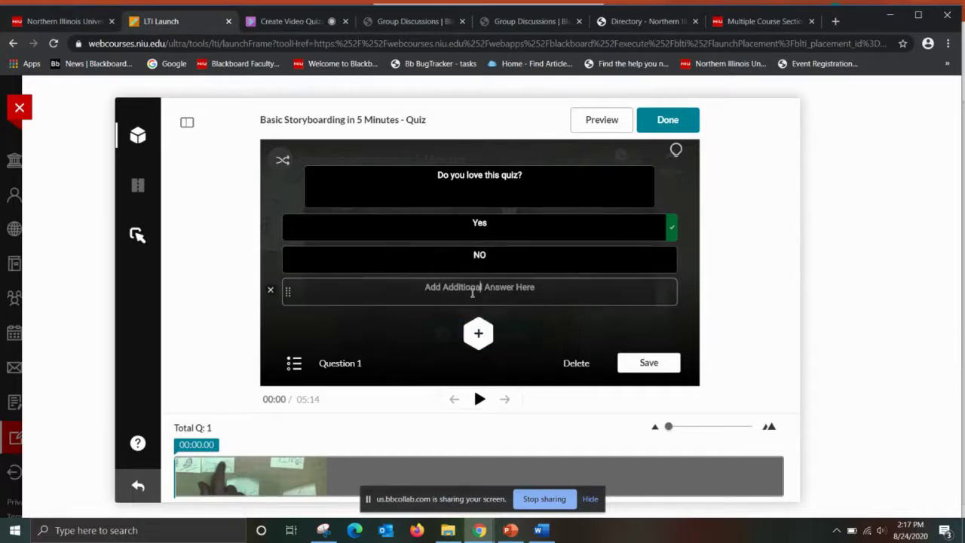
{"action": "type", "text": "Maybe"}
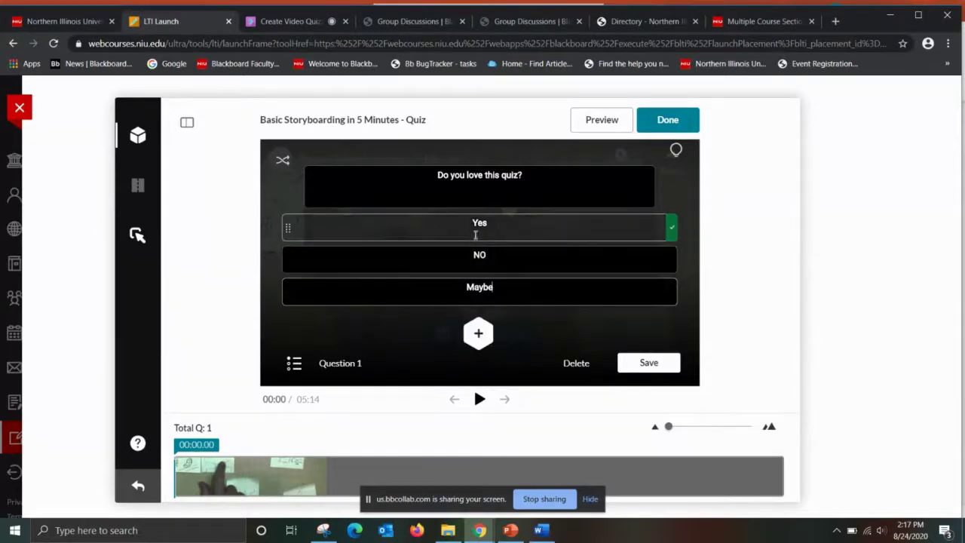
{"action": "left_click", "coordinate": [283, 162]}
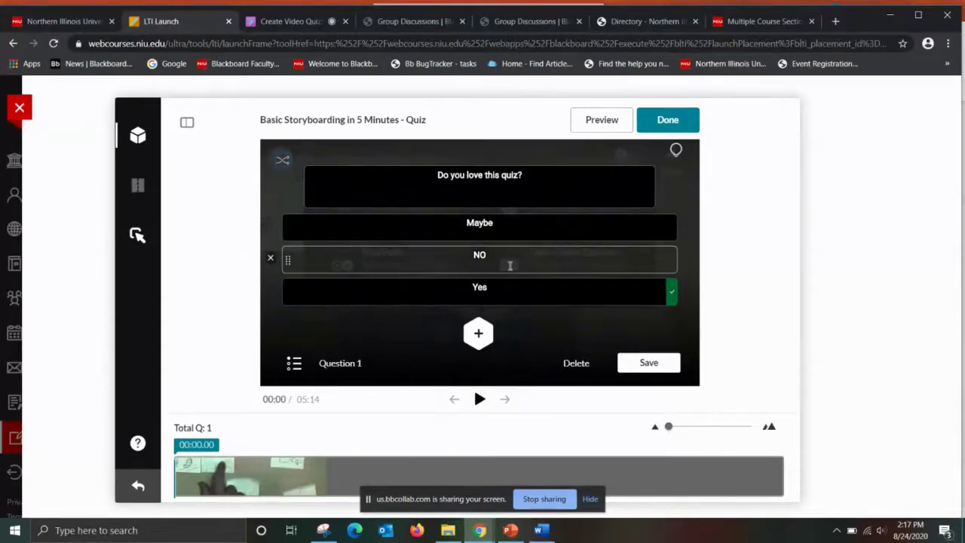
Step: Add the hint "What would I choose?" to the multiple choice question and save the question
{"action": "left_click", "coordinate": [679, 155]}
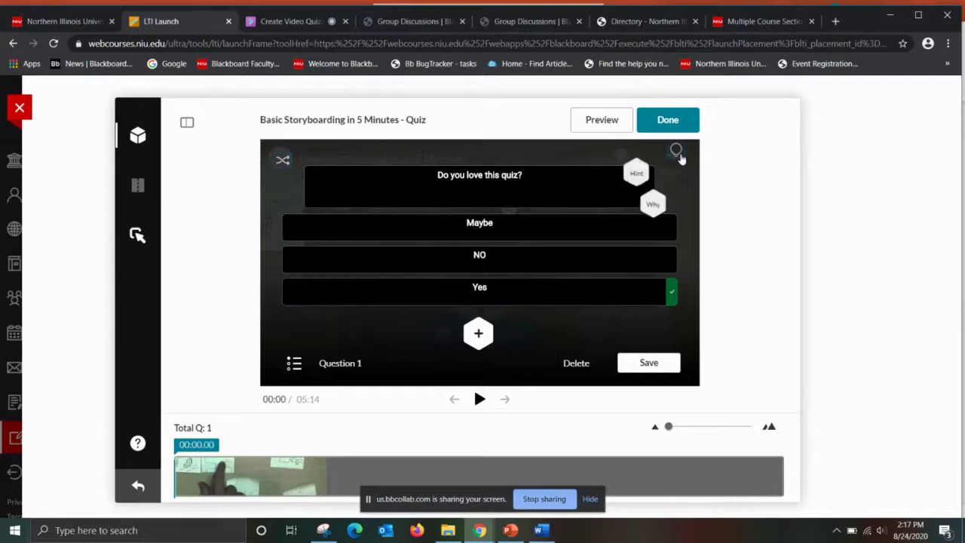
{"action": "left_click", "coordinate": [635, 173]}
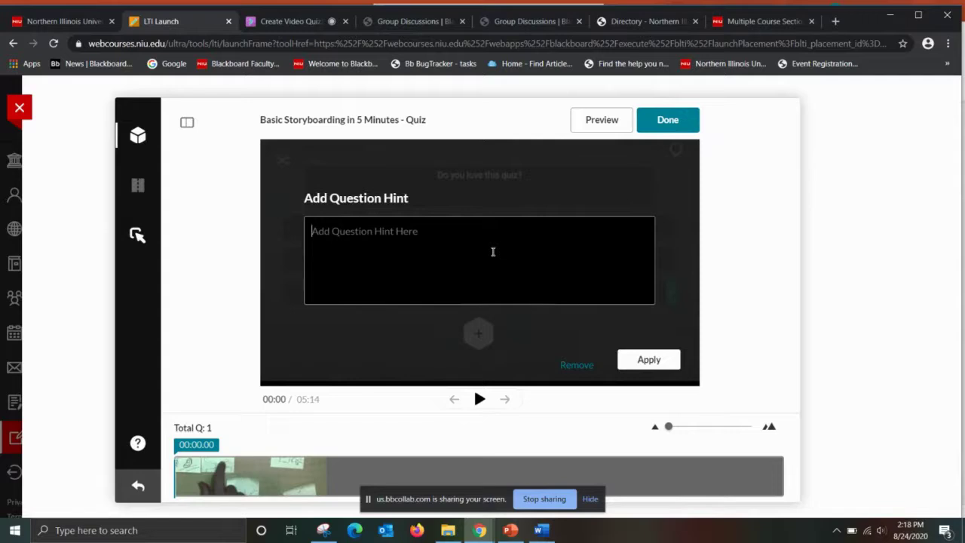
{"action": "type", "text": "What w"}
{"action": "key", "text": "BackSpace"}
{"action": "type", "text": "ou"}
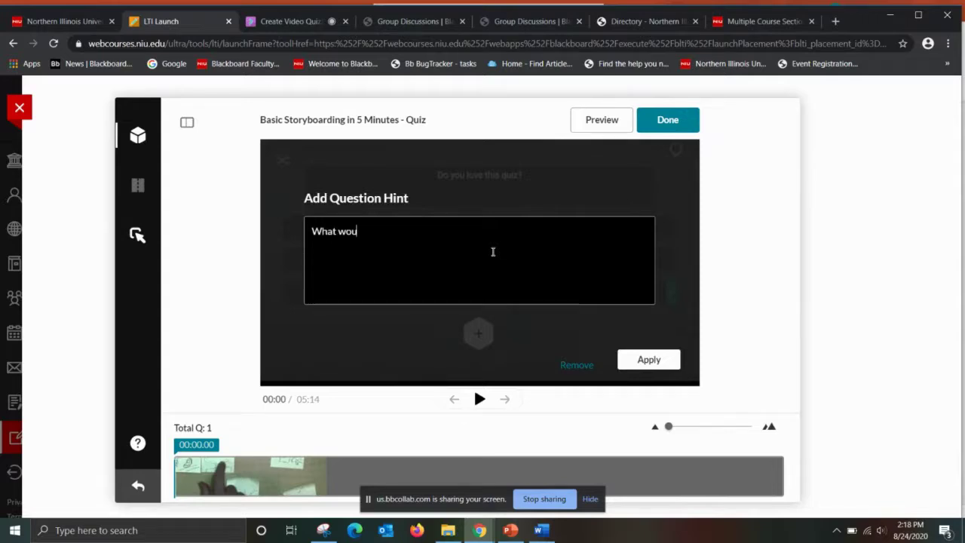
{"action": "type", "text": "ld I choose?"}
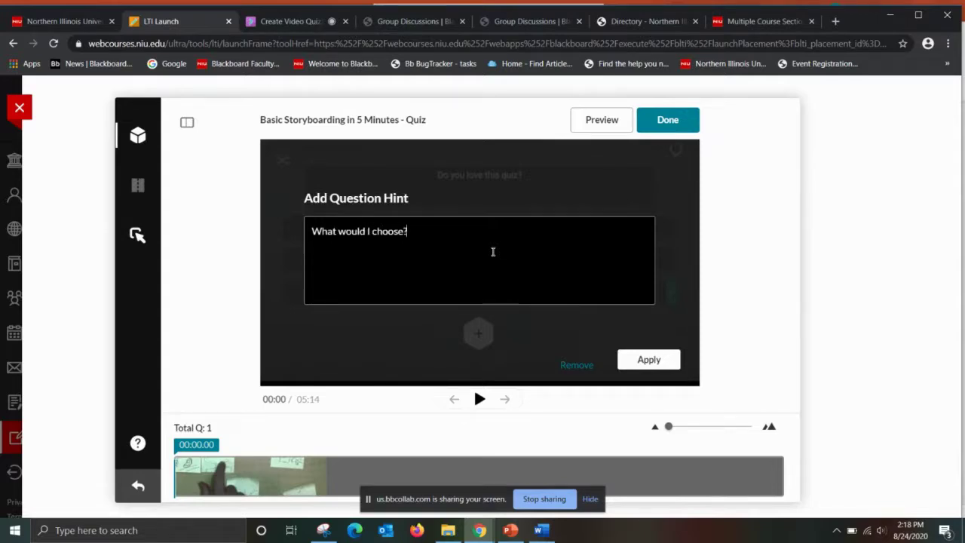
{"action": "left_click", "coordinate": [656, 360]}
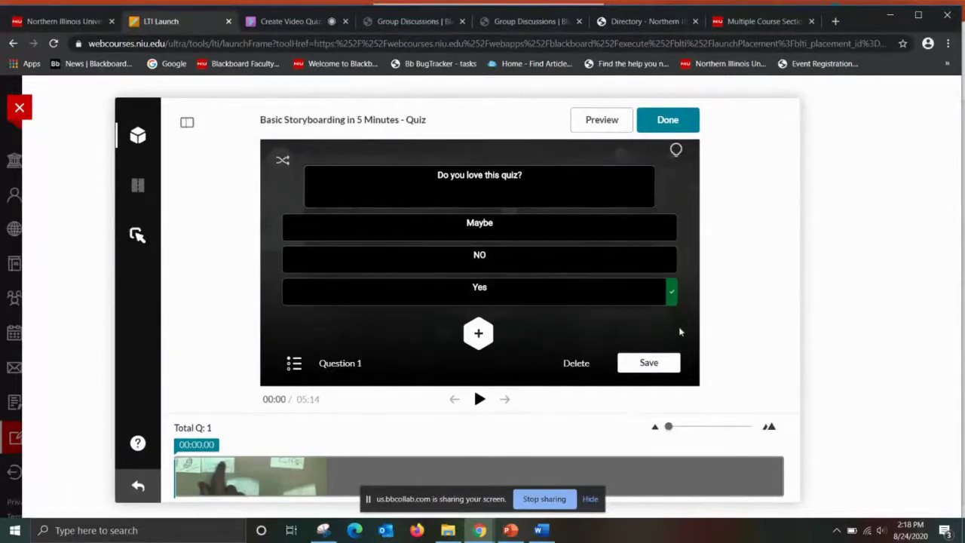
{"action": "left_click", "coordinate": [647, 363]}
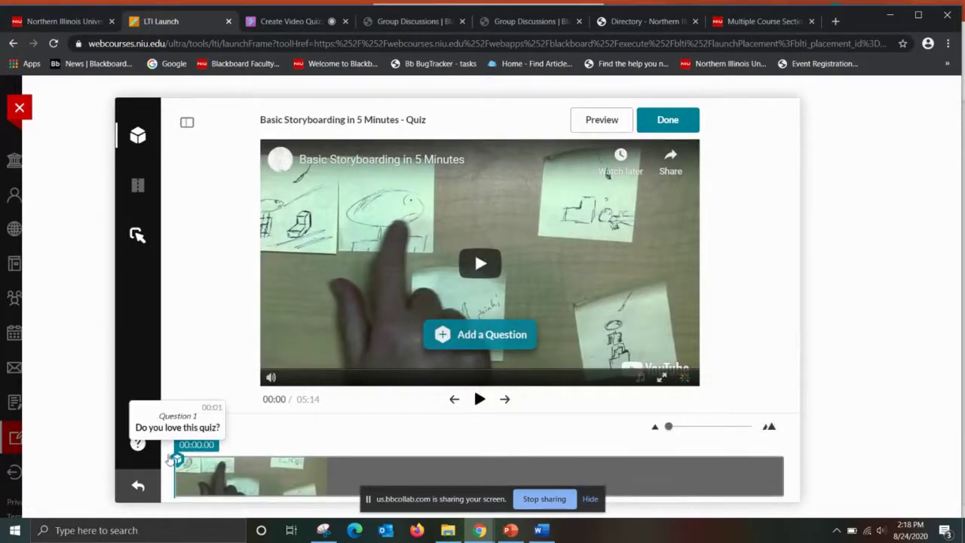
Step: Move the timeline position to 00:15.60, pause the video, and add a True/False question there
{"action": "mouse_move", "coordinate": [178, 460]}
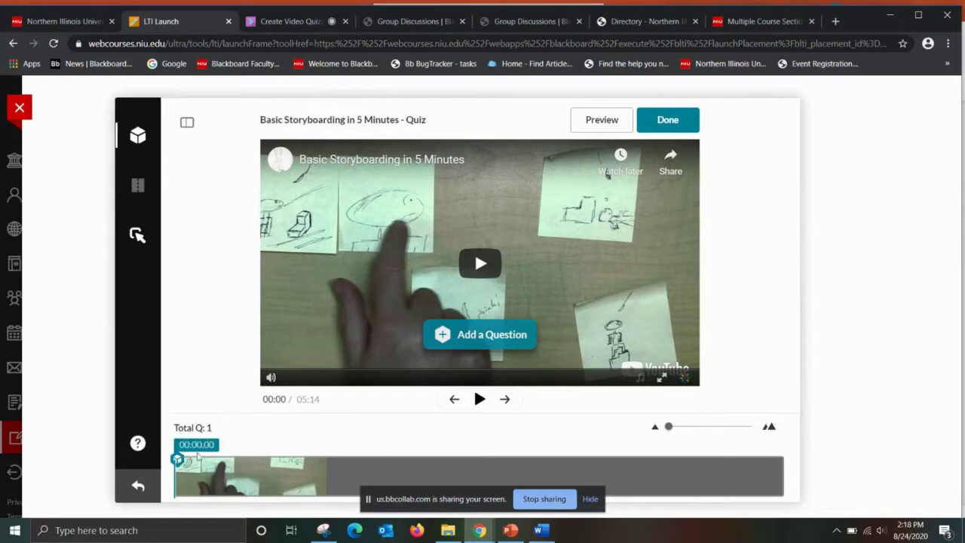
{"action": "left_click", "coordinate": [479, 401]}
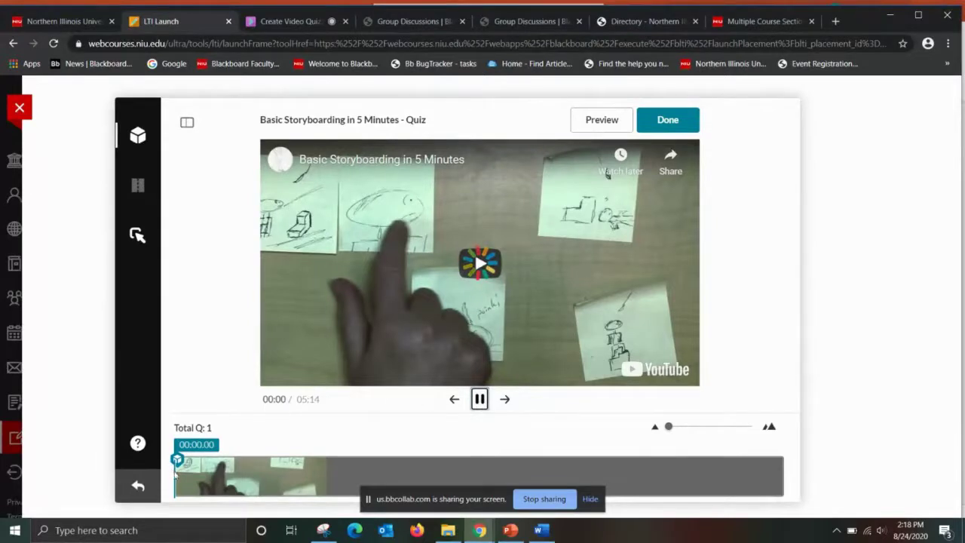
{"action": "left_click_drag", "start_coordinate": [174, 480], "coordinate": [205, 473]}
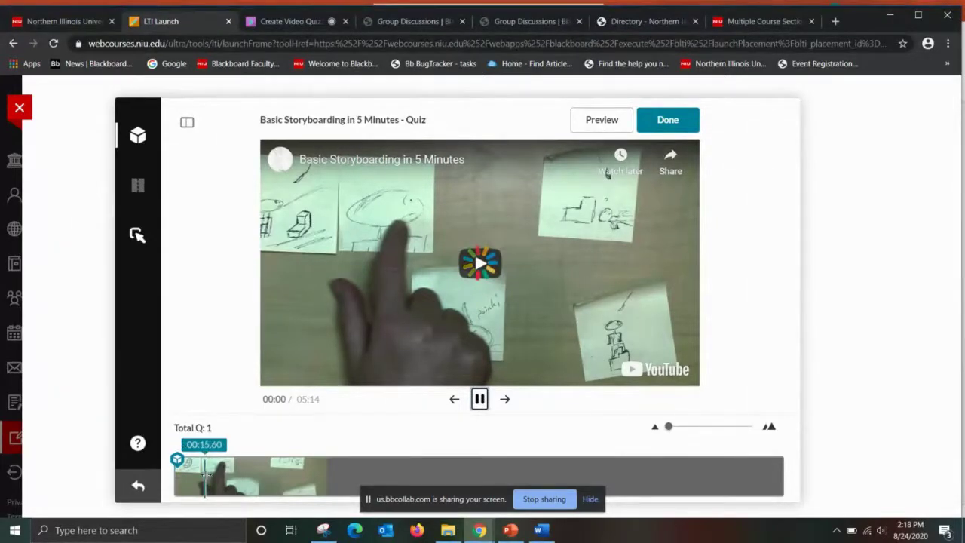
{"action": "left_click", "coordinate": [480, 400]}
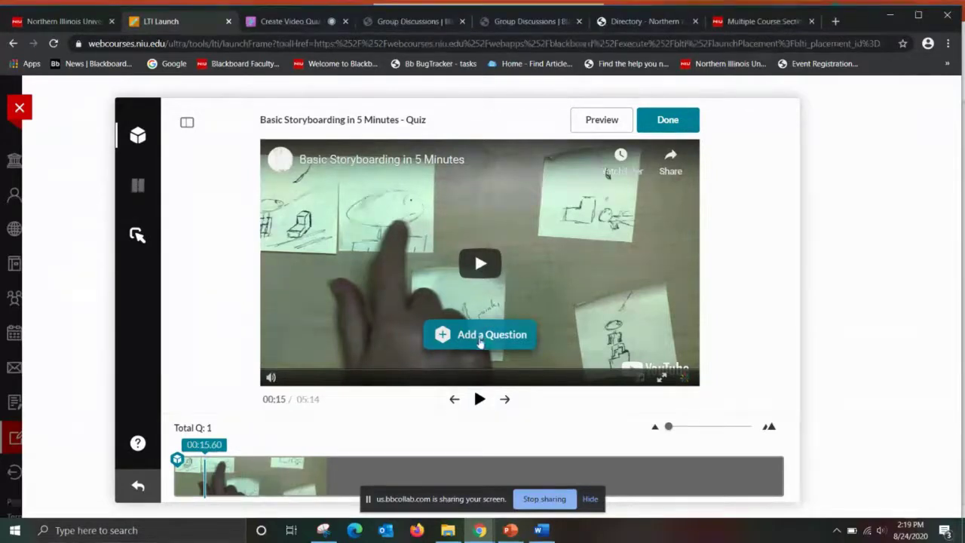
{"action": "left_click", "coordinate": [482, 337]}
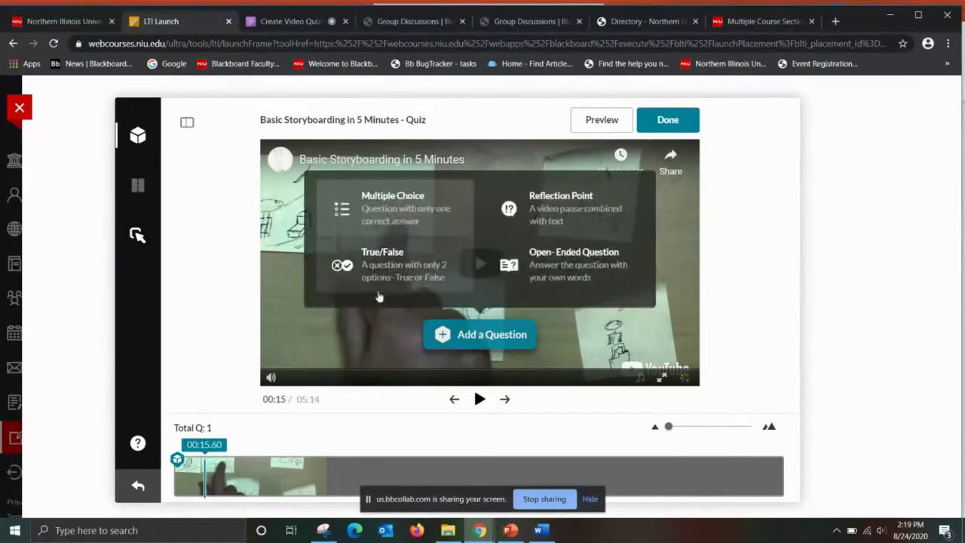
{"action": "left_click", "coordinate": [386, 275]}
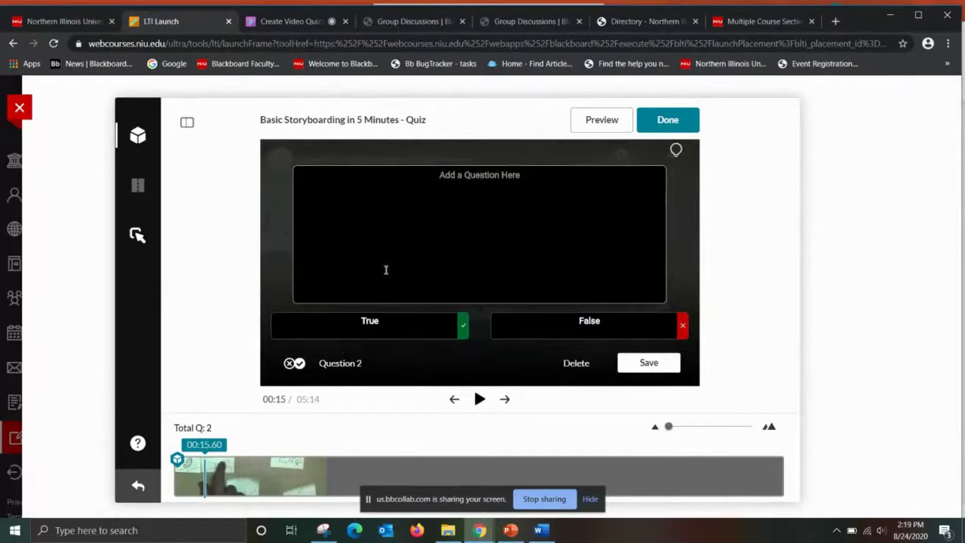
Step: Change the True/False question's answers to "Yes" for the correct one and "No" for the incorrect one
{"action": "left_click", "coordinate": [377, 326]}
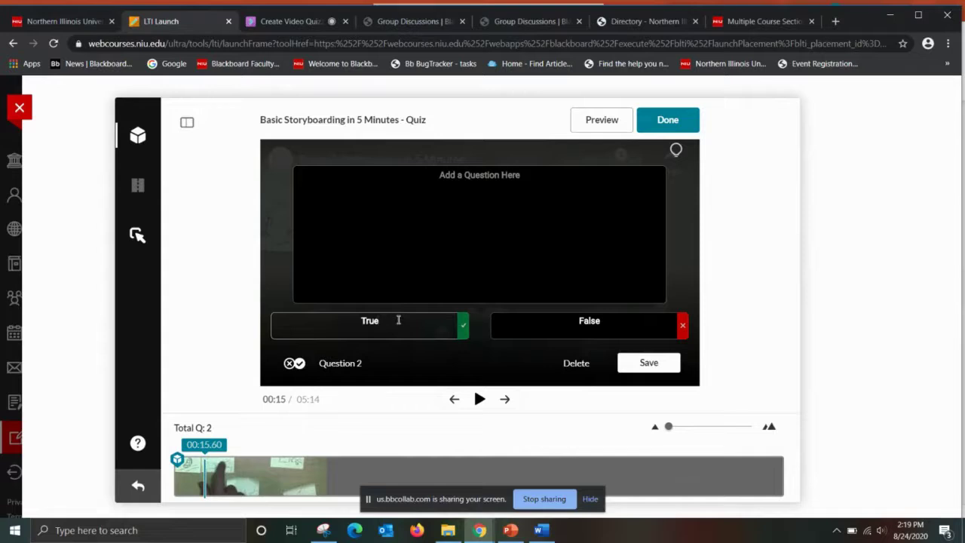
{"action": "left_click_drag", "start_coordinate": [390, 319], "coordinate": [346, 315]}
{"action": "type", "text": "ai"}
{"action": "key", "text": "BackSpace"}
{"action": "key", "text": "BackSpace"}
{"action": "type", "text": "Yes"}
{"action": "left_click", "coordinate": [634, 319]}
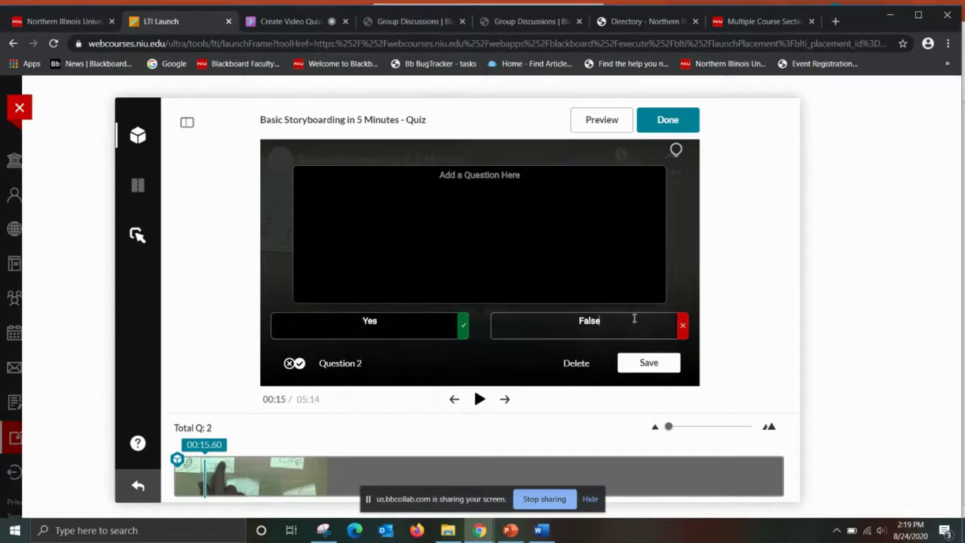
{"action": "key", "text": "BackSpace"}
{"action": "key", "text": "BackSpace"}
{"action": "key", "text": "BackSpace"}
{"action": "key", "text": "BackSpace"}
{"action": "key", "text": "BackSpace"}
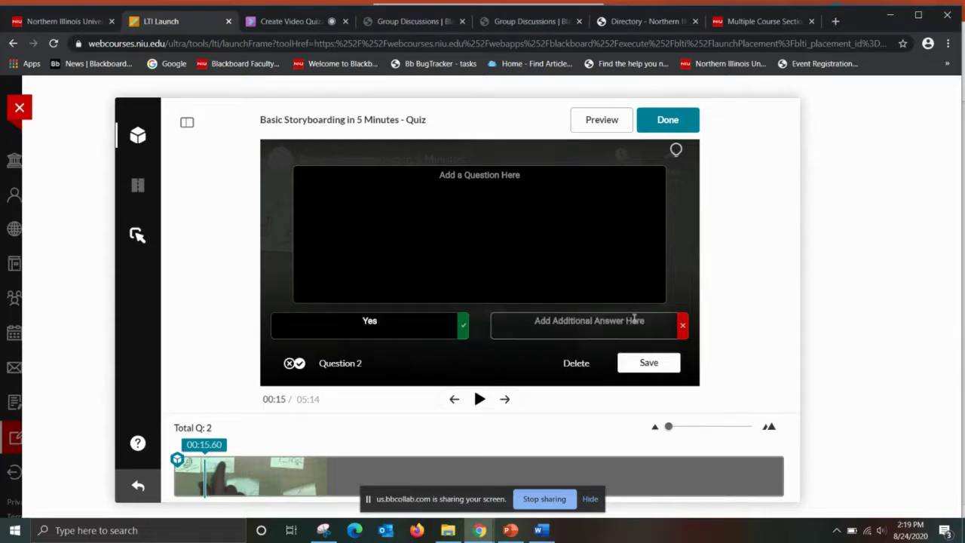
{"action": "type", "text": "No"}
Step: Enter "Is Kaltura fun?" as the True/False question's text and save the question
{"action": "left_click", "coordinate": [512, 233]}
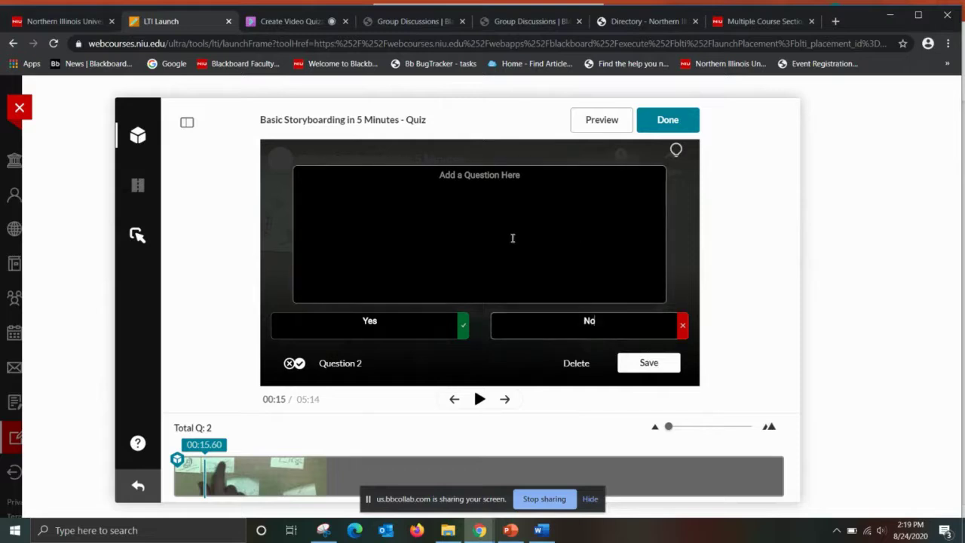
{"action": "type", "text": "Is Kalt"}
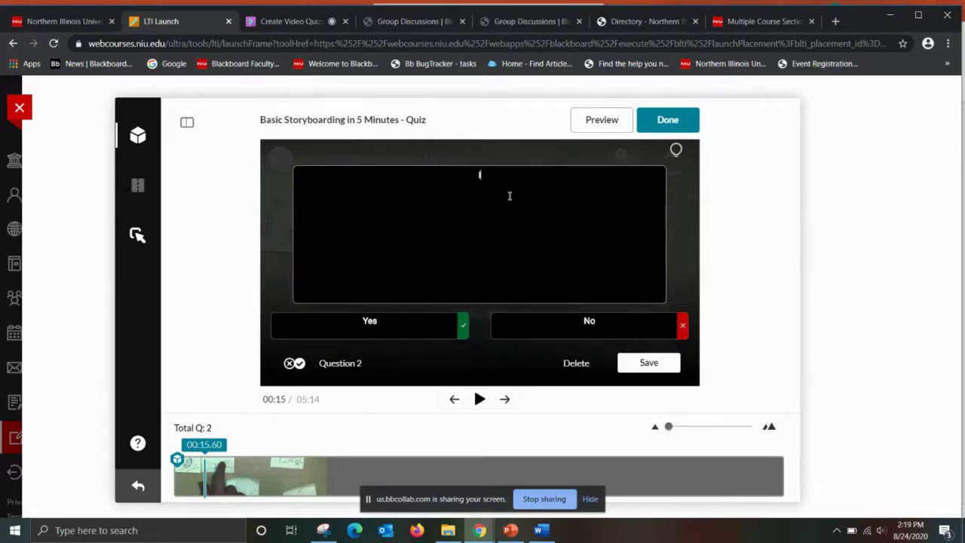
{"action": "type", "text": "ura fun?"}
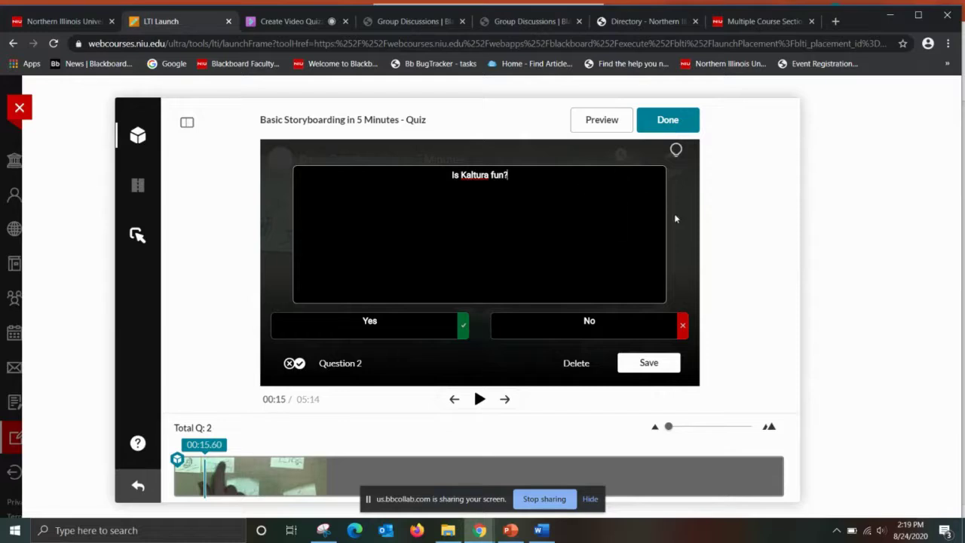
{"action": "left_click", "coordinate": [643, 365]}
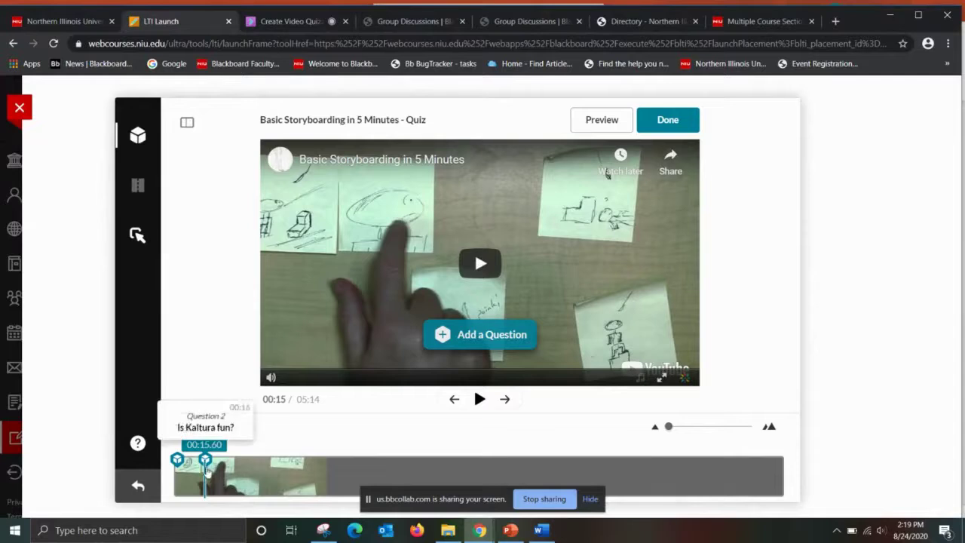
Step: Move the timeline position to 00:36.93 and add an Open-Ended Question there
{"action": "left_click_drag", "start_coordinate": [205, 475], "coordinate": [247, 473]}
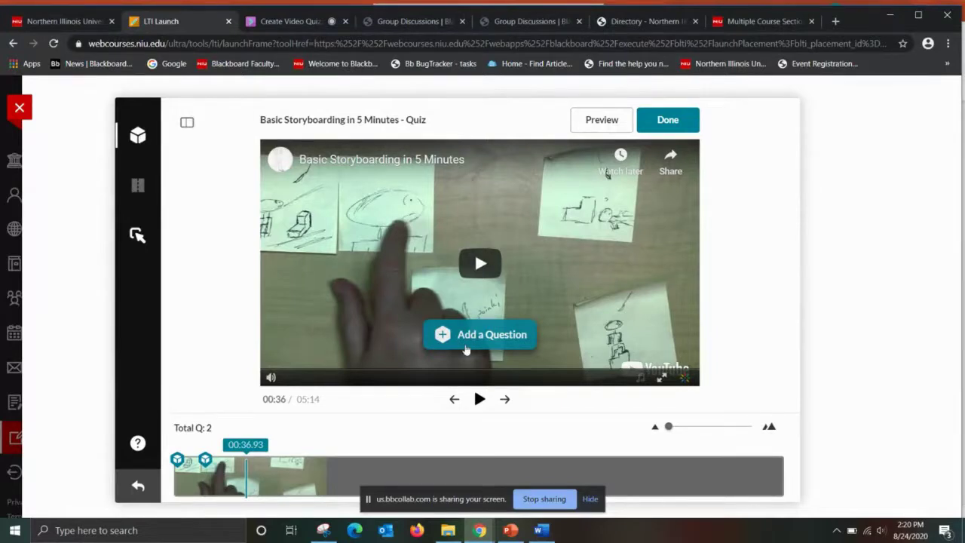
{"action": "mouse_move", "coordinate": [465, 349]}
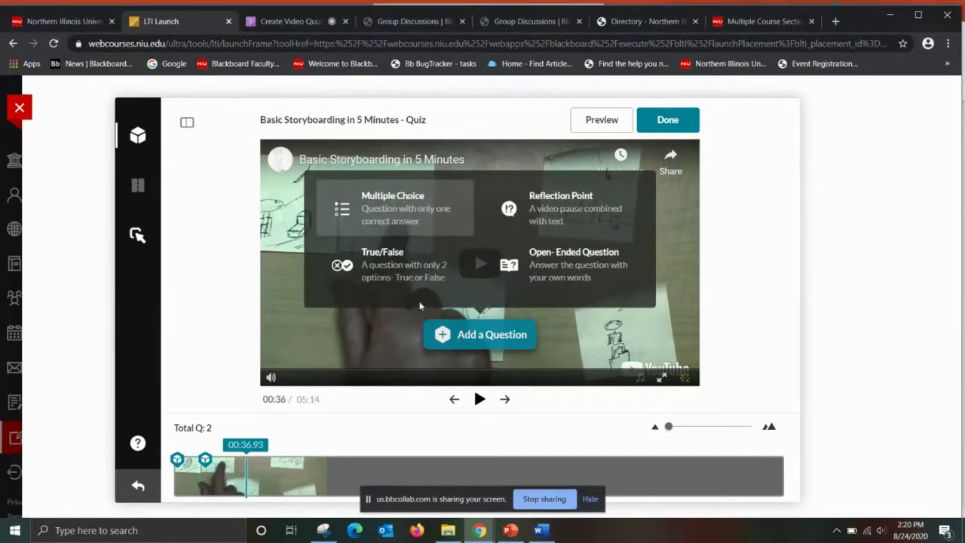
{"action": "left_click", "coordinate": [570, 254]}
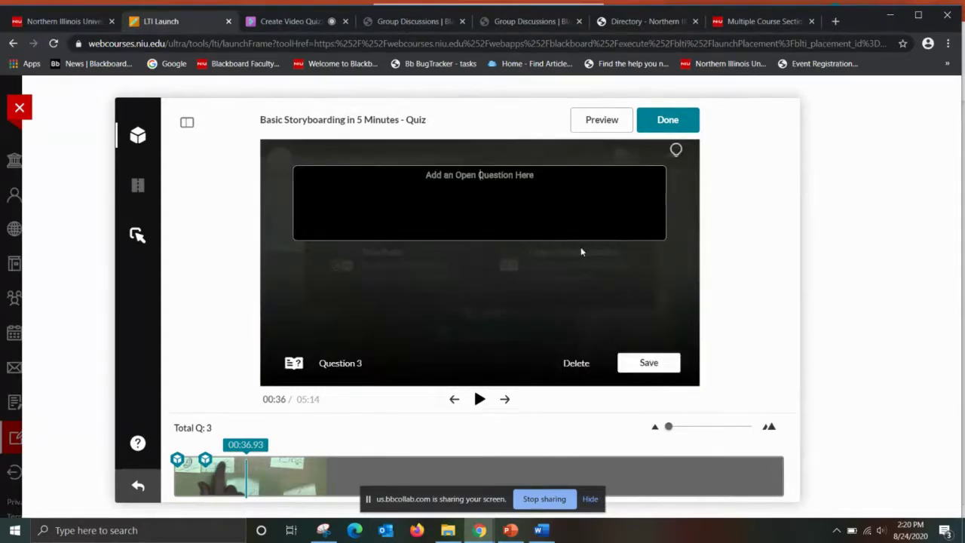
Step: Enter "What did you learn about Kaltura quizzes?" as the open-ended question's text and save the question
{"action": "type", "text": "W"}
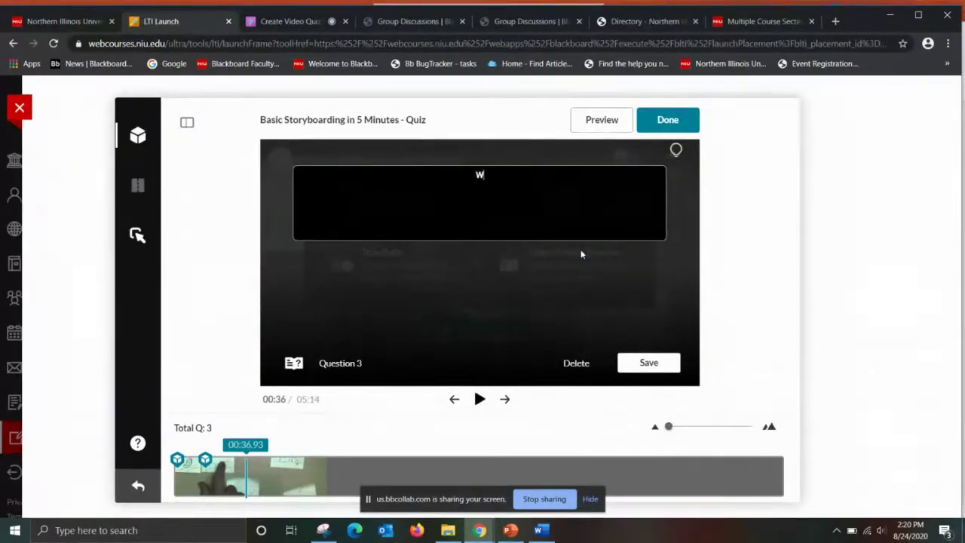
{"action": "type", "text": "hat did you lear"}
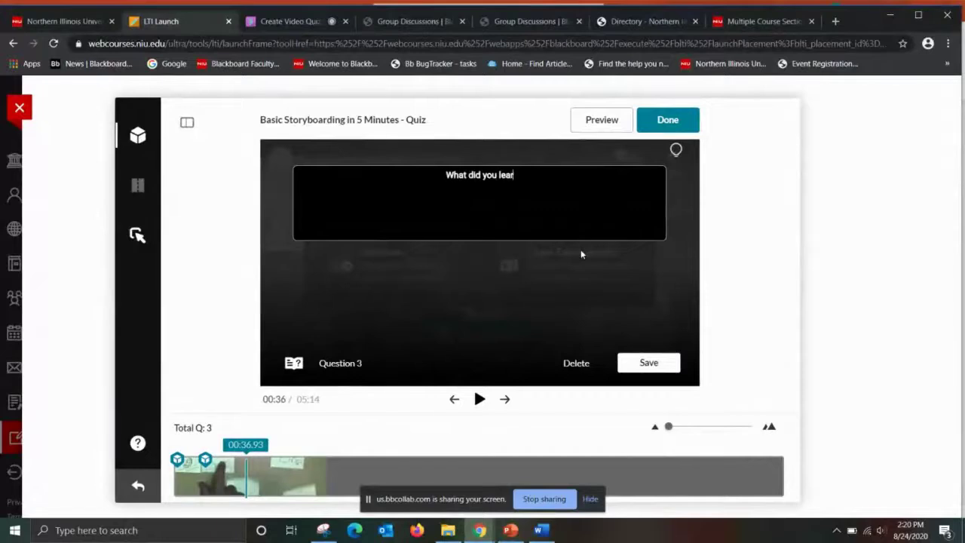
{"action": "type", "text": "n about Kaltura "}
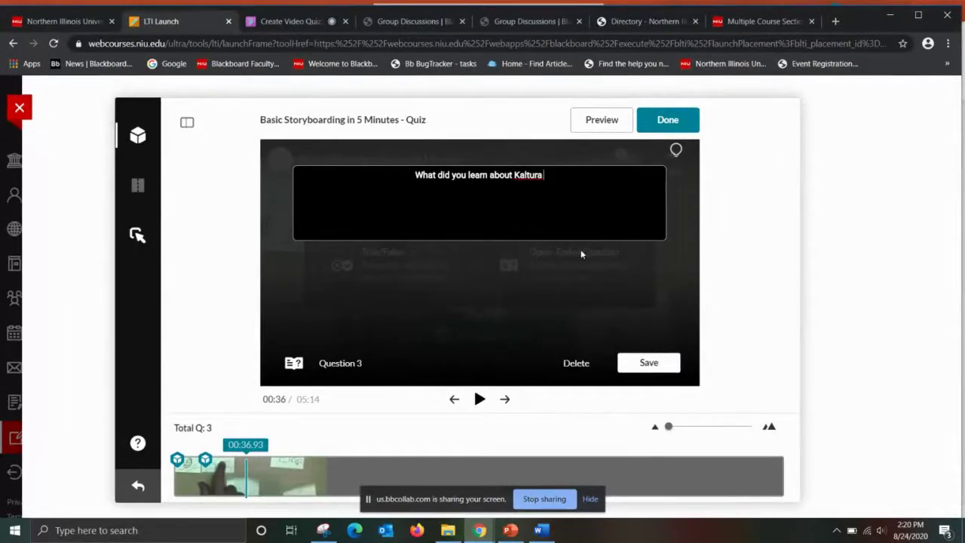
{"action": "type", "text": "quizzes?"}
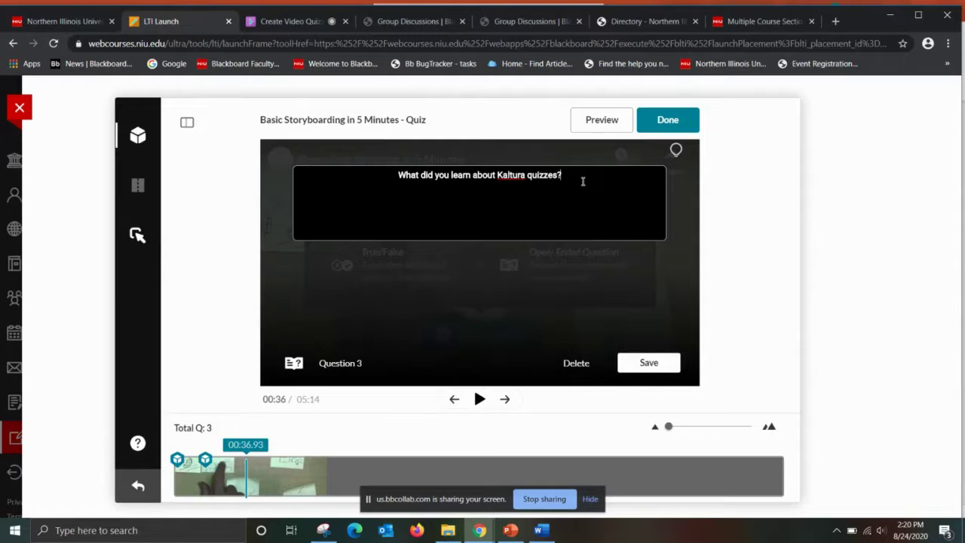
{"action": "left_click", "coordinate": [650, 363]}
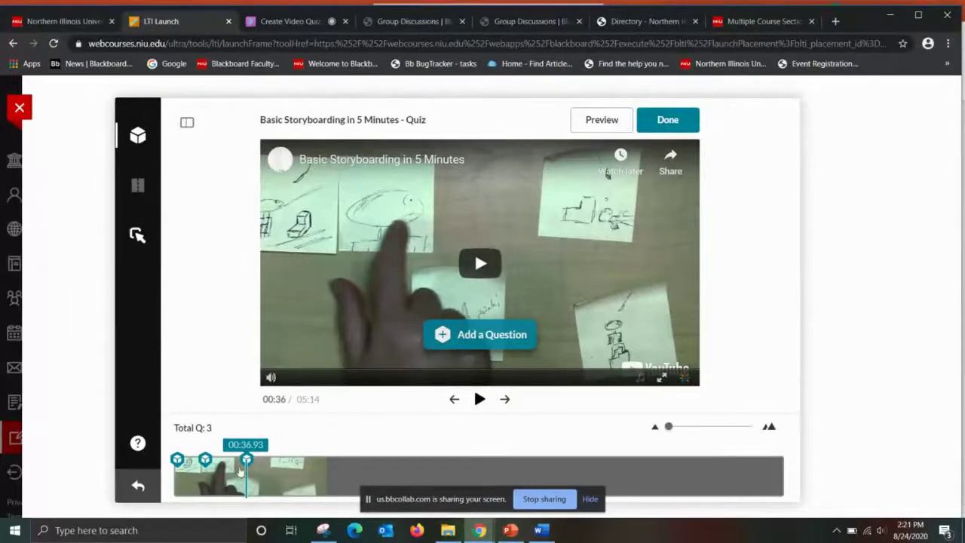
{"action": "mouse_move", "coordinate": [188, 469]}
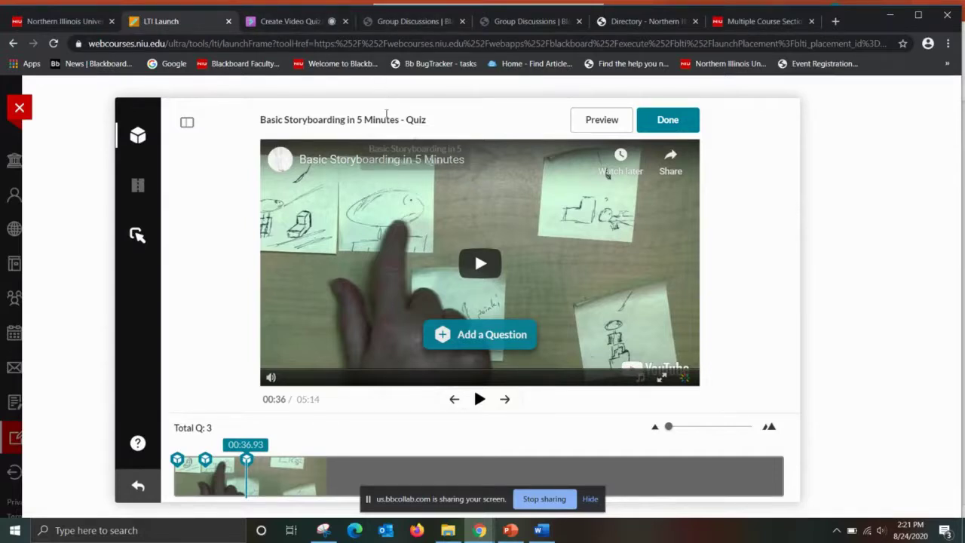
{"action": "left_click", "coordinate": [291, 23]}
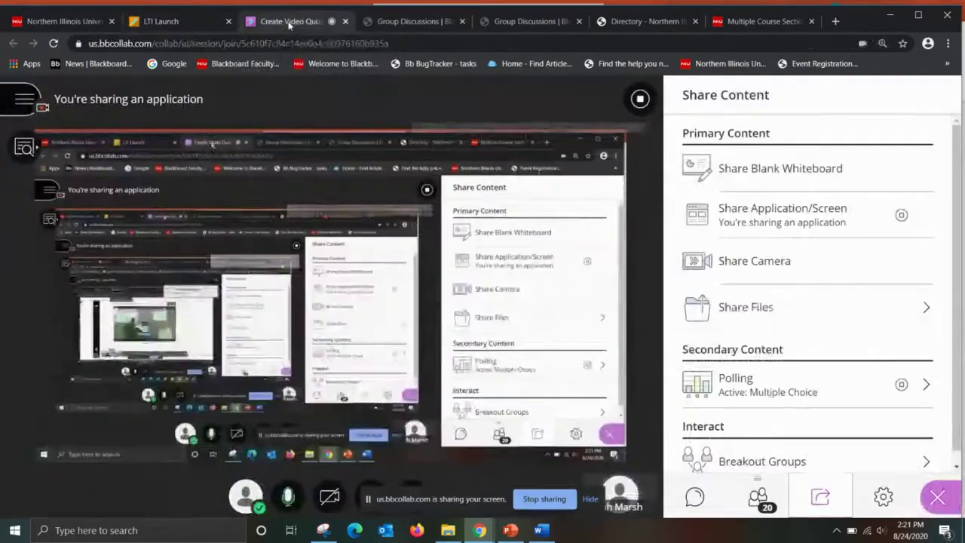
{"action": "left_click", "coordinate": [639, 98]}
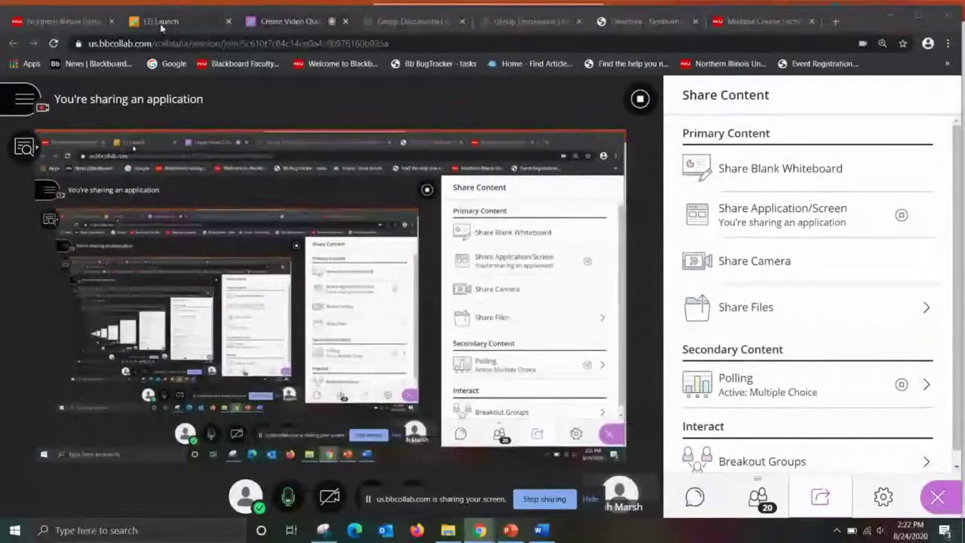
{"action": "left_click", "coordinate": [161, 22]}
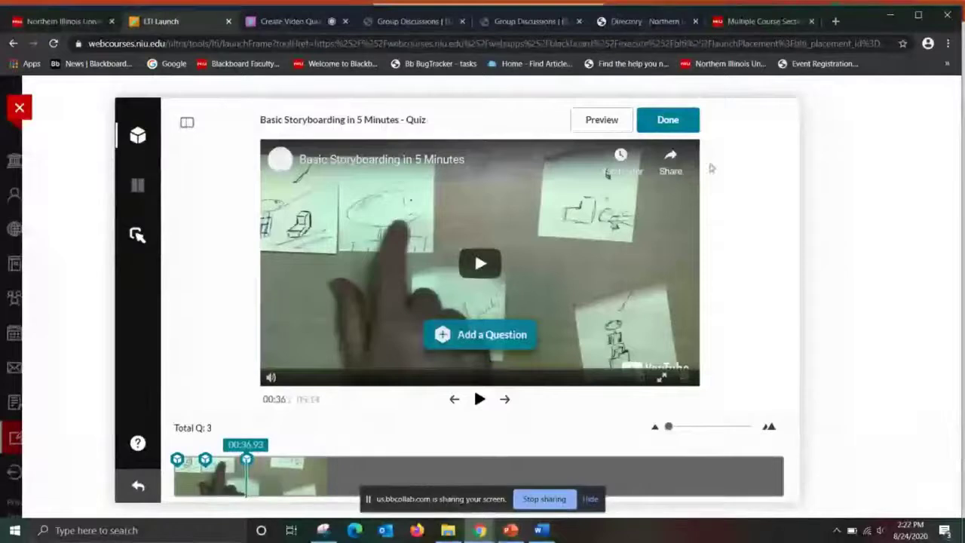
Step: Finish editing the quiz, go to its media page, and exit to the Blackboard tools
{"action": "left_click", "coordinate": [663, 123]}
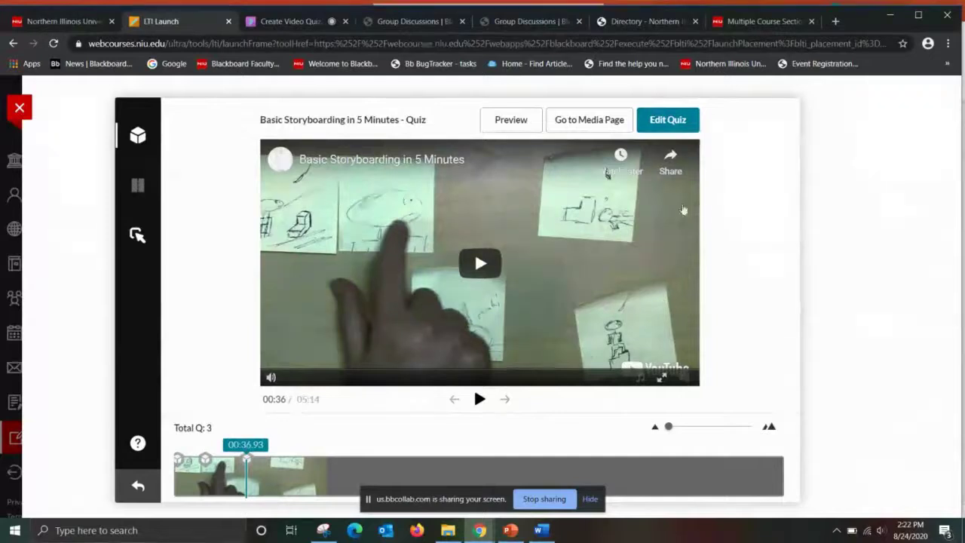
{"action": "left_click", "coordinate": [568, 129]}
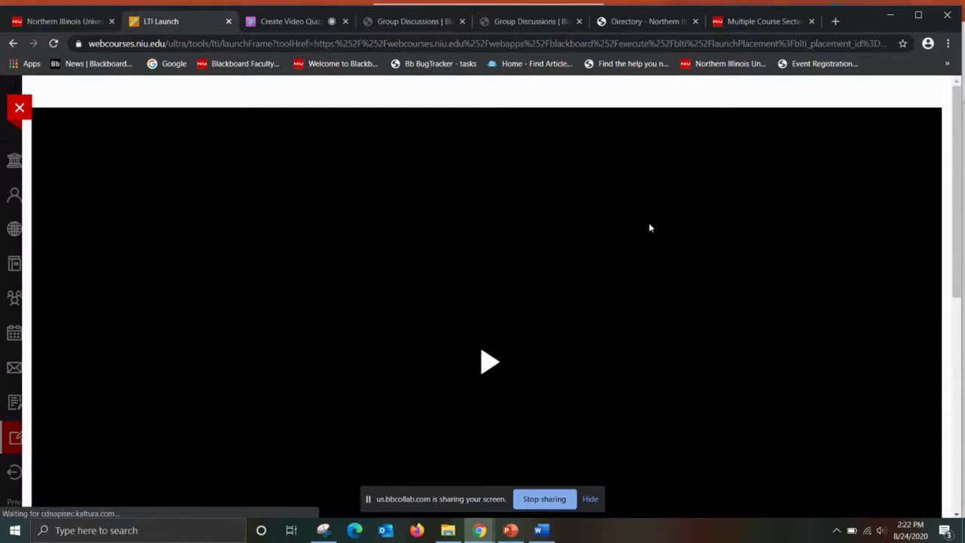
{"action": "left_click", "coordinate": [19, 107]}
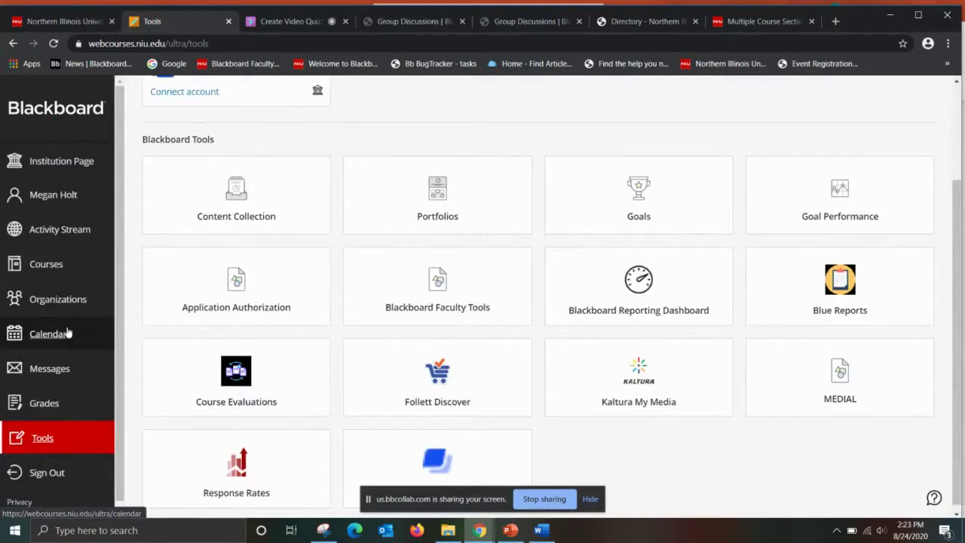
Step: Open the Sandbox 1 course from the Fall 2019 courses and go to its Week 1 content folder
{"action": "left_click", "coordinate": [43, 263]}
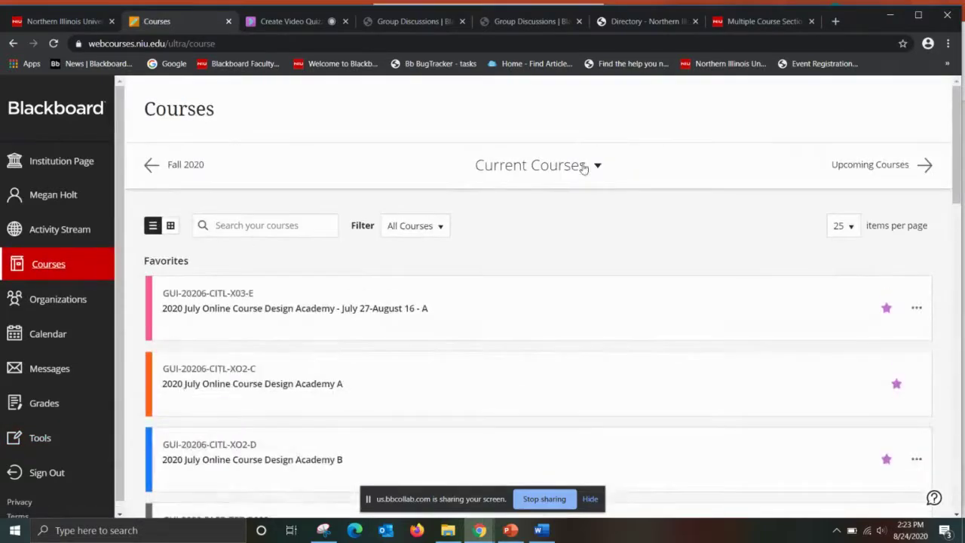
{"action": "left_click", "coordinate": [584, 167]}
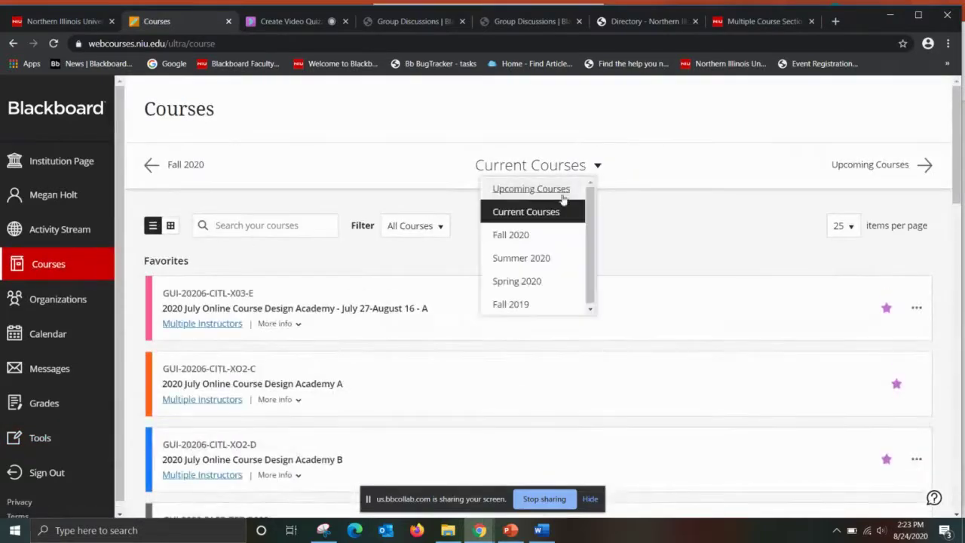
{"action": "left_click", "coordinate": [530, 306]}
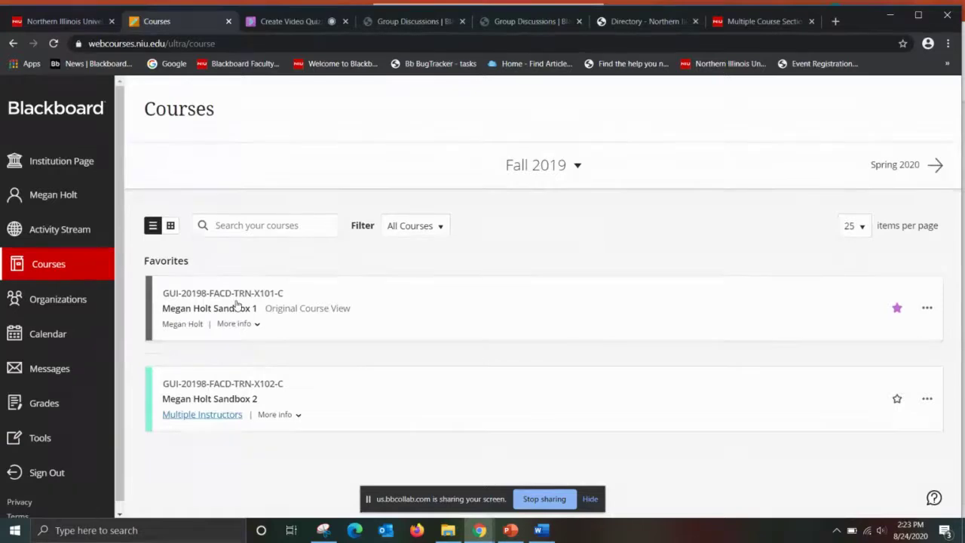
{"action": "left_click", "coordinate": [236, 305]}
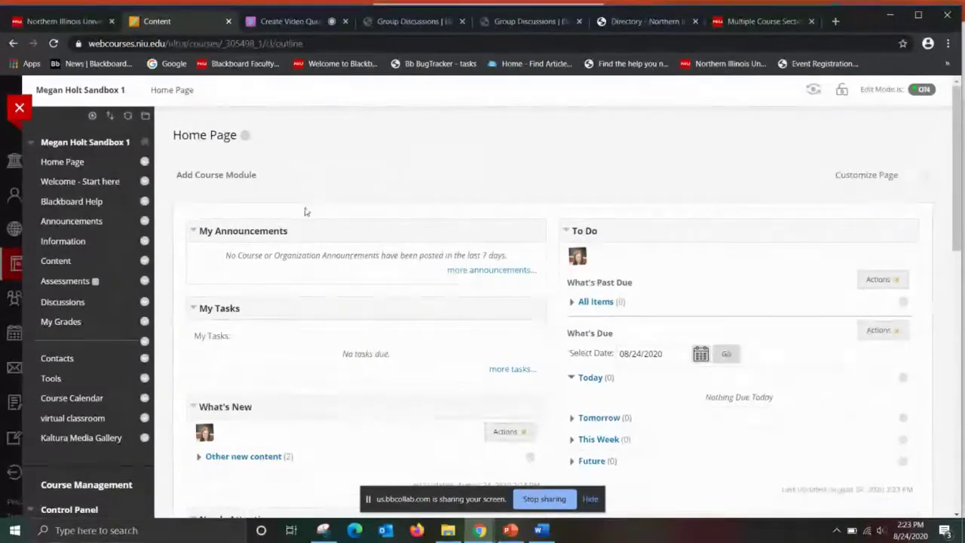
{"action": "left_click", "coordinate": [70, 260]}
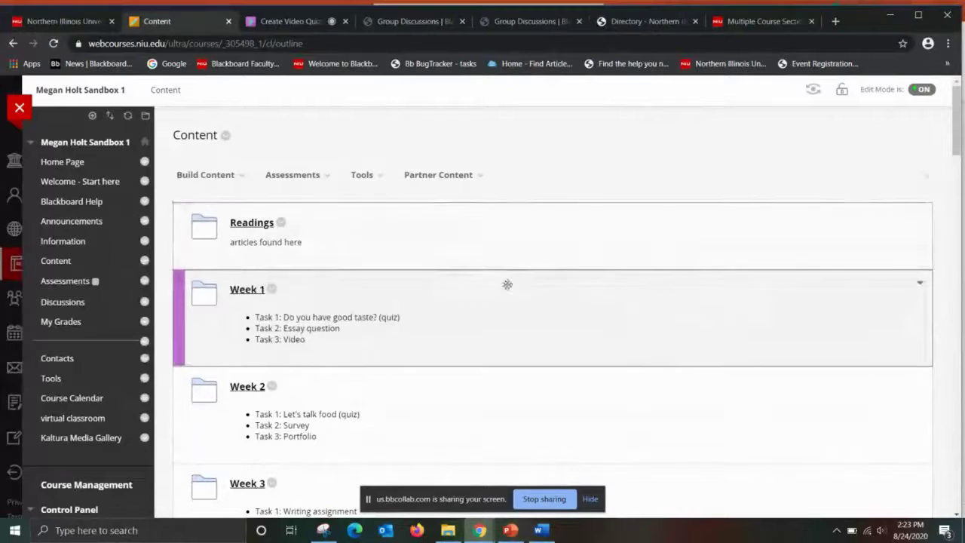
{"action": "left_click", "coordinate": [244, 296]}
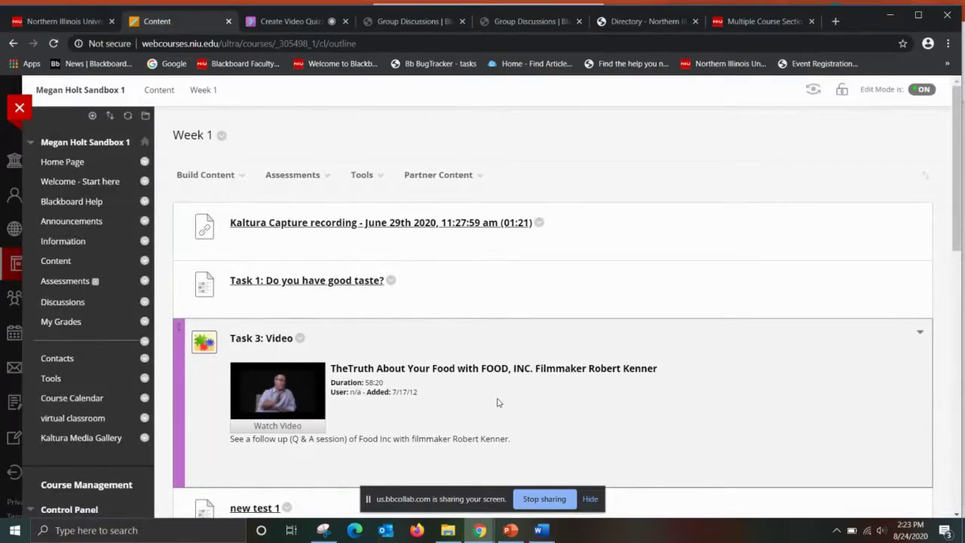
{"action": "left_click", "coordinate": [212, 183]}
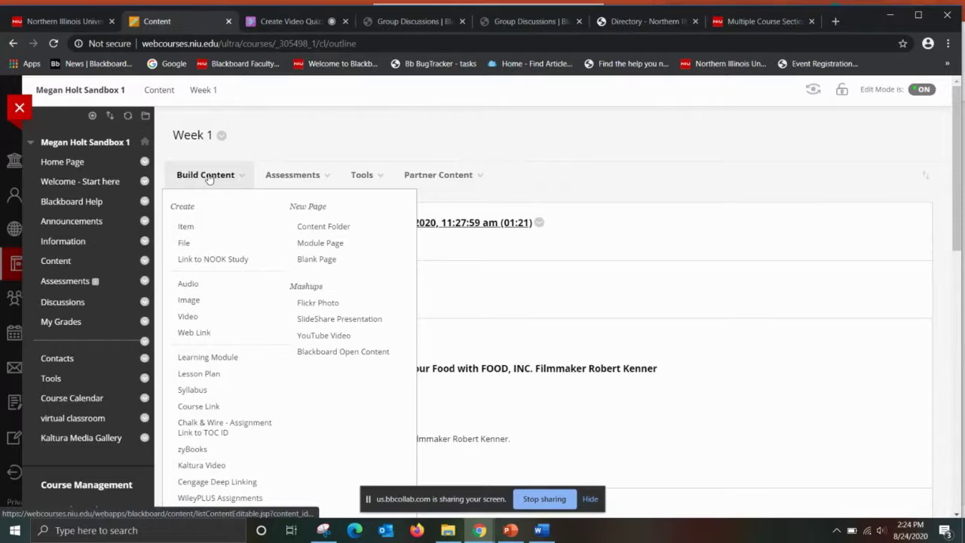
{"action": "key", "text": "Down"}
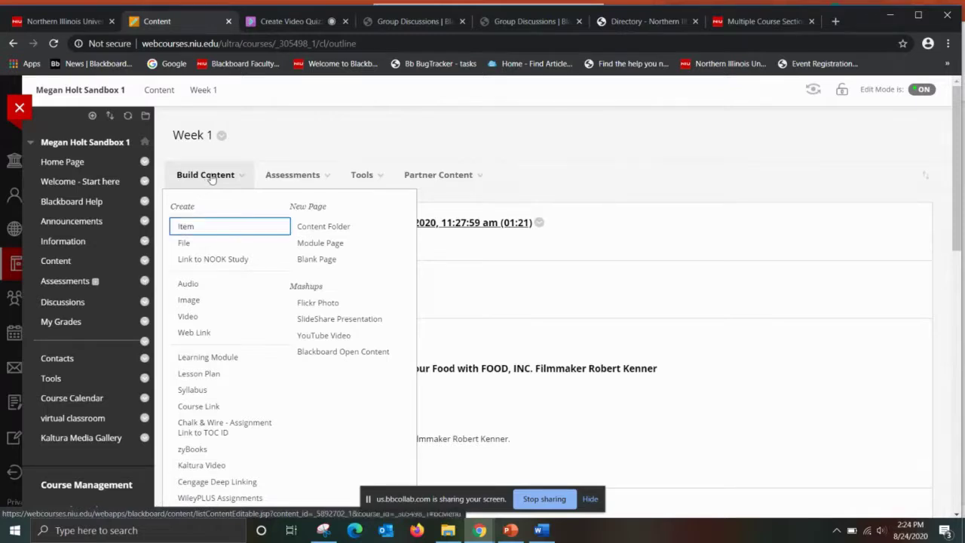
{"action": "key", "text": "Down"}
{"action": "key", "text": "Down"}
{"action": "key", "text": "Down"}
{"action": "key", "text": "Down"}
{"action": "key", "text": "Down"}
{"action": "key", "text": "Down"}
{"action": "key", "text": "Down"}
{"action": "key", "text": "Down"}
{"action": "key", "text": "Down"}
{"action": "key", "text": "Down"}
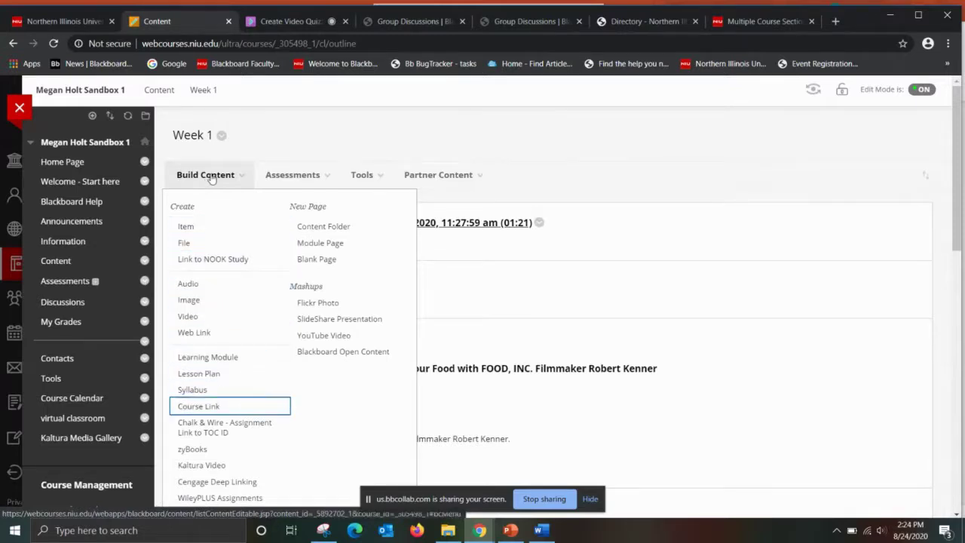
{"action": "key", "text": "Down"}
{"action": "key", "text": "Down"}
{"action": "key", "text": "Down"}
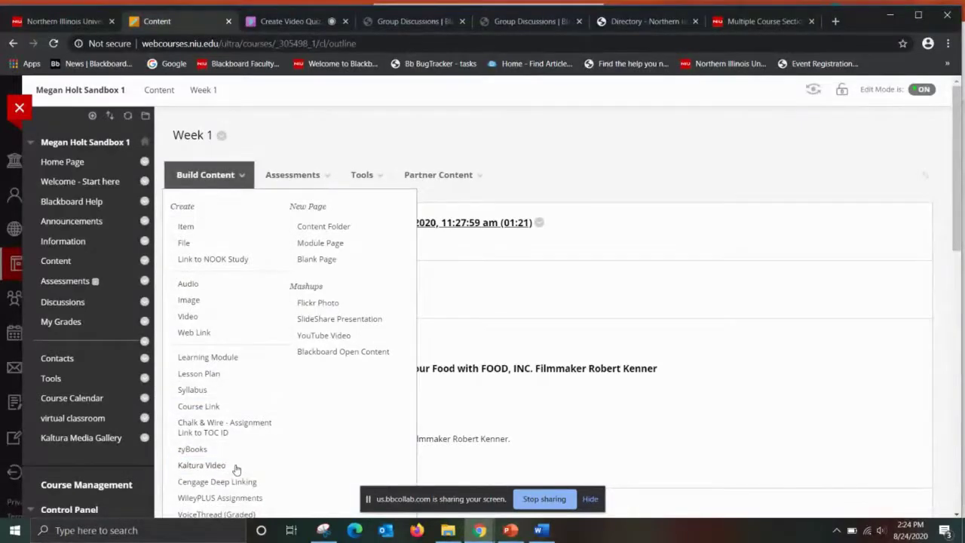
{"action": "key", "text": "Down"}
{"action": "key", "text": "Down"}
{"action": "key", "text": "Down"}
{"action": "scroll", "coordinate": [236, 469], "scroll_direction": "down", "scroll_amount": 3}
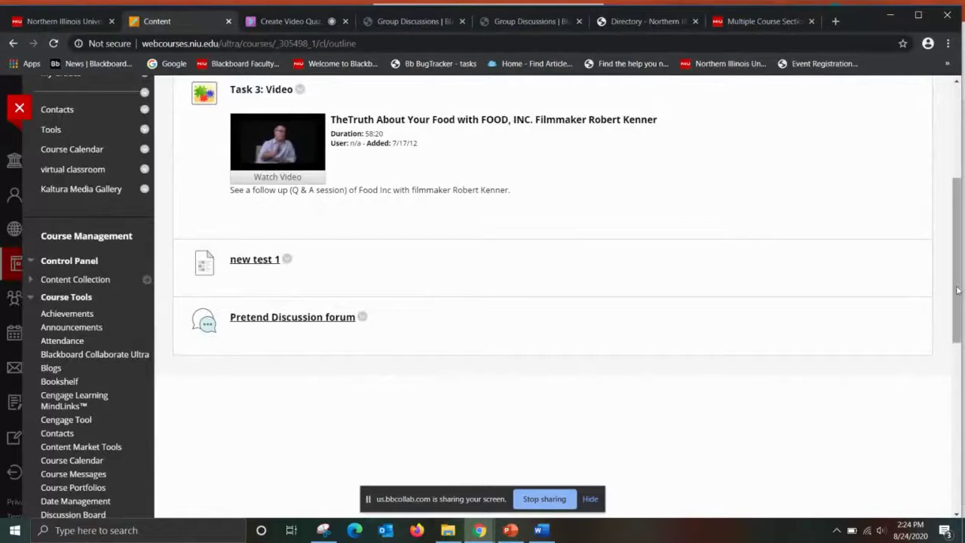
{"action": "scroll", "coordinate": [958, 290], "scroll_direction": "up", "scroll_amount": 3}
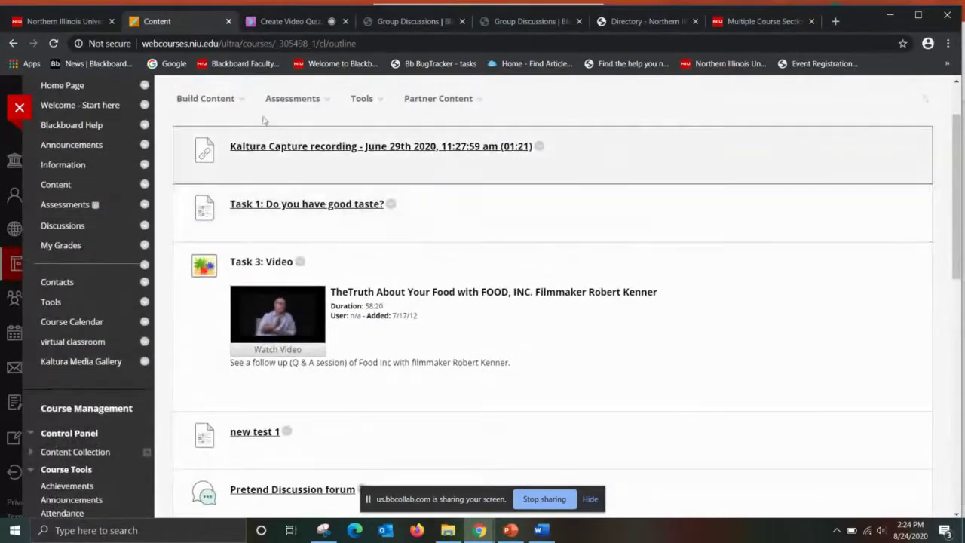
Step: Add a Kaltura Video Quiz to the Week 1 folder by embedding "Basic Storyboarding in 5 Minutes - Quiz"
{"action": "left_click", "coordinate": [239, 100]}
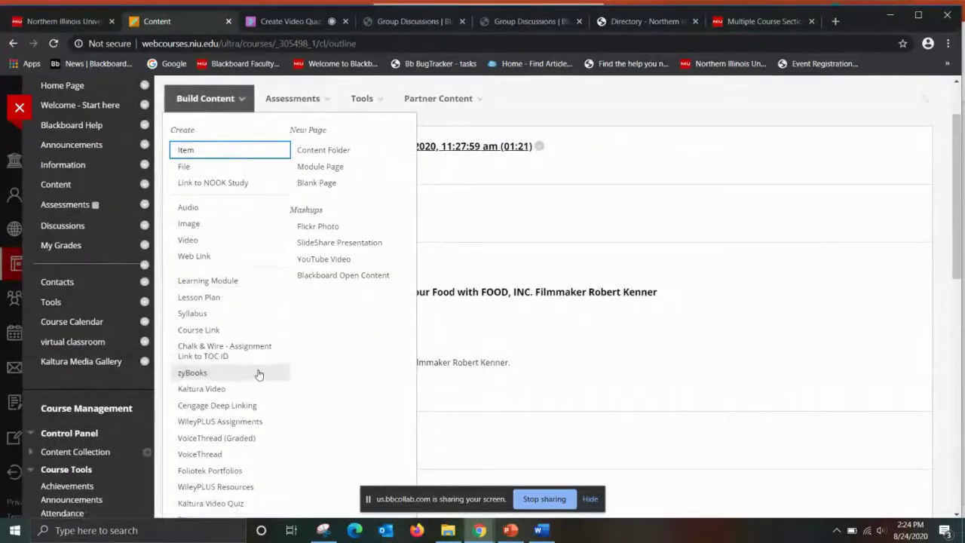
{"action": "left_click", "coordinate": [235, 505]}
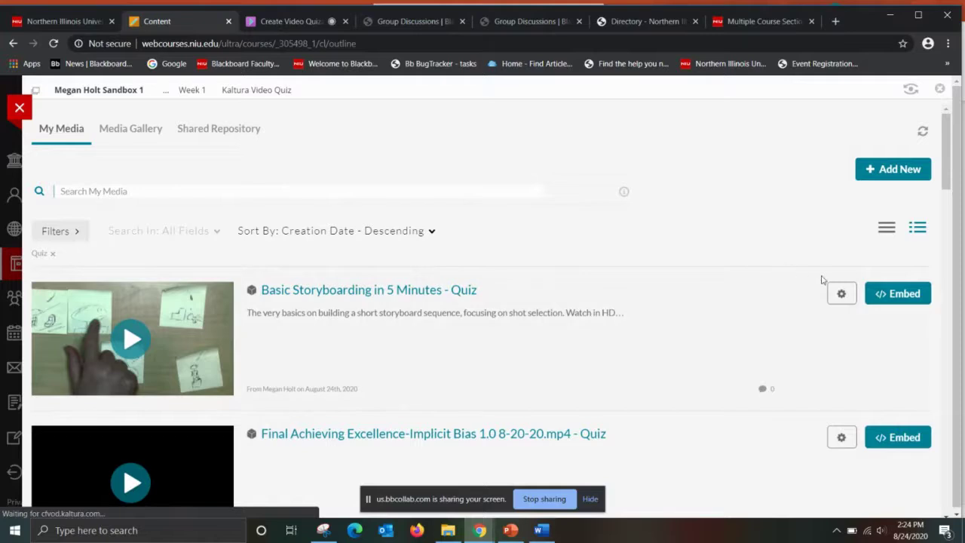
{"action": "left_click", "coordinate": [914, 293]}
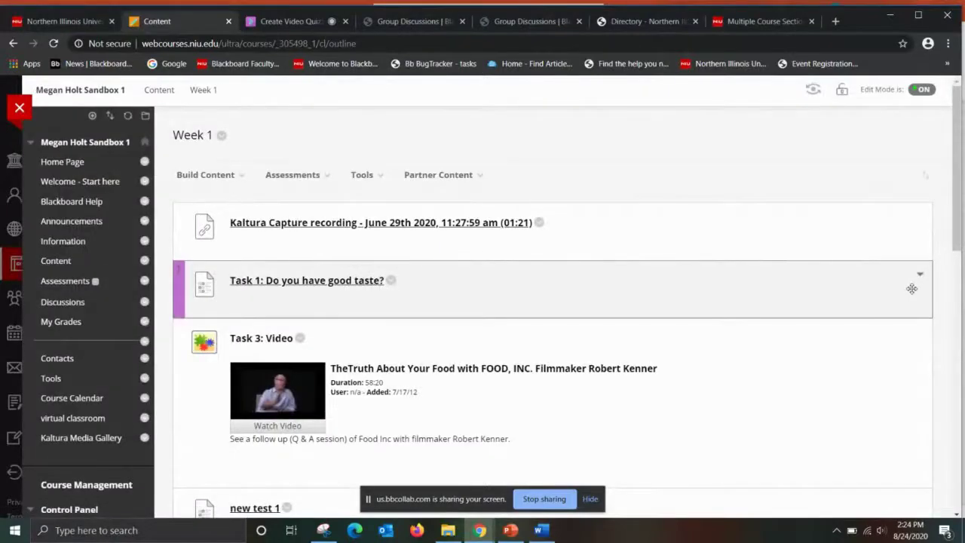
Step: Move the Basic Storyboarding quiz item directly above "new test 1" and look over its item options
{"action": "scroll", "coordinate": [957, 285], "scroll_direction": "down", "scroll_amount": 3}
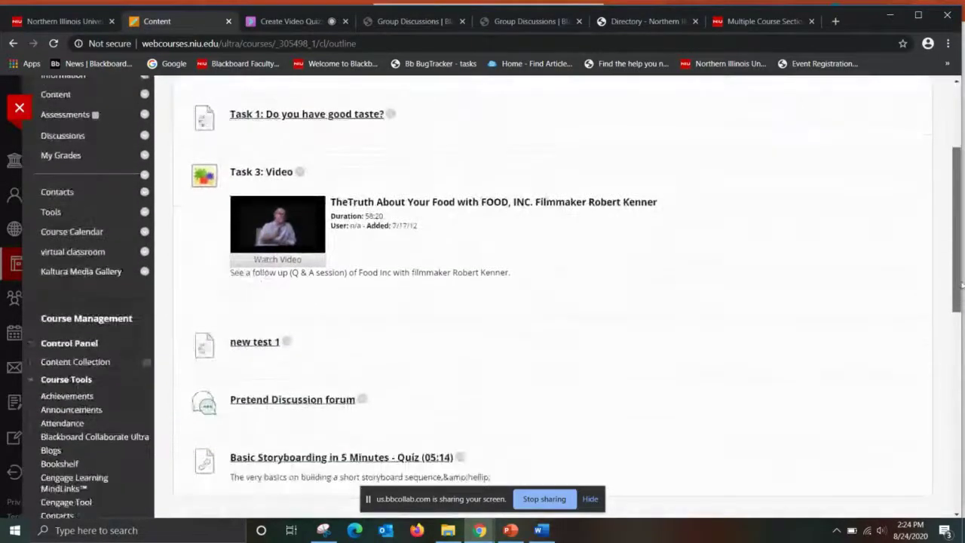
{"action": "scroll", "coordinate": [961, 285], "scroll_direction": "down", "scroll_amount": 2}
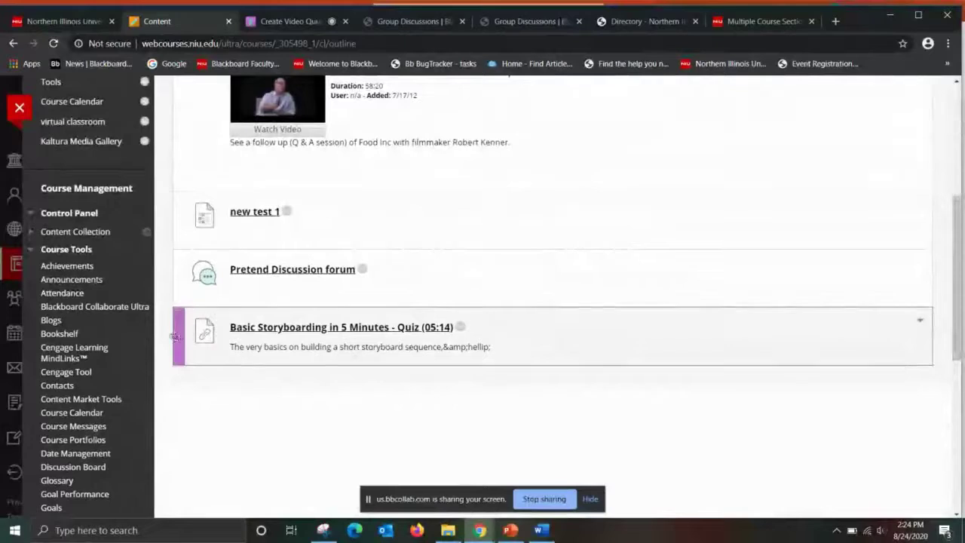
{"action": "left_click_drag", "start_coordinate": [179, 337], "coordinate": [222, 223]}
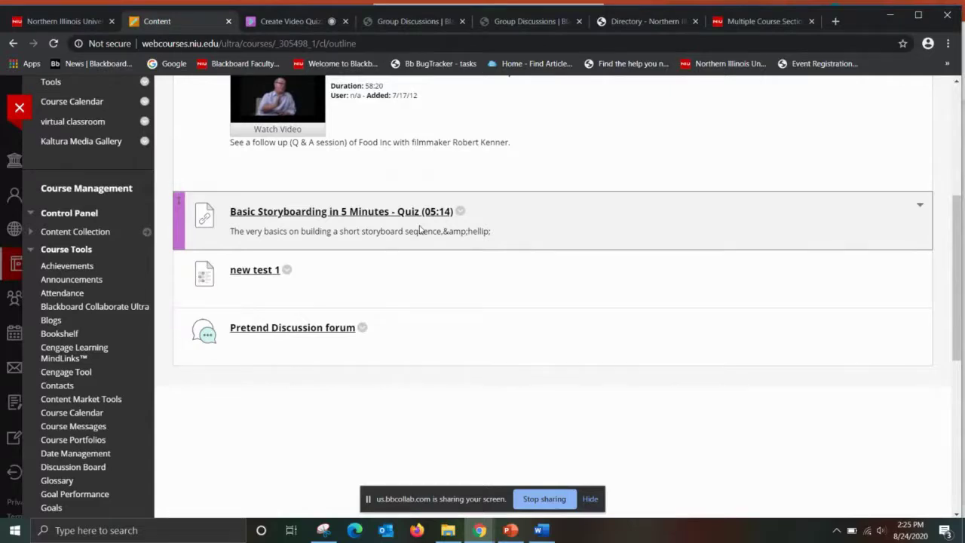
{"action": "left_click", "coordinate": [463, 214]}
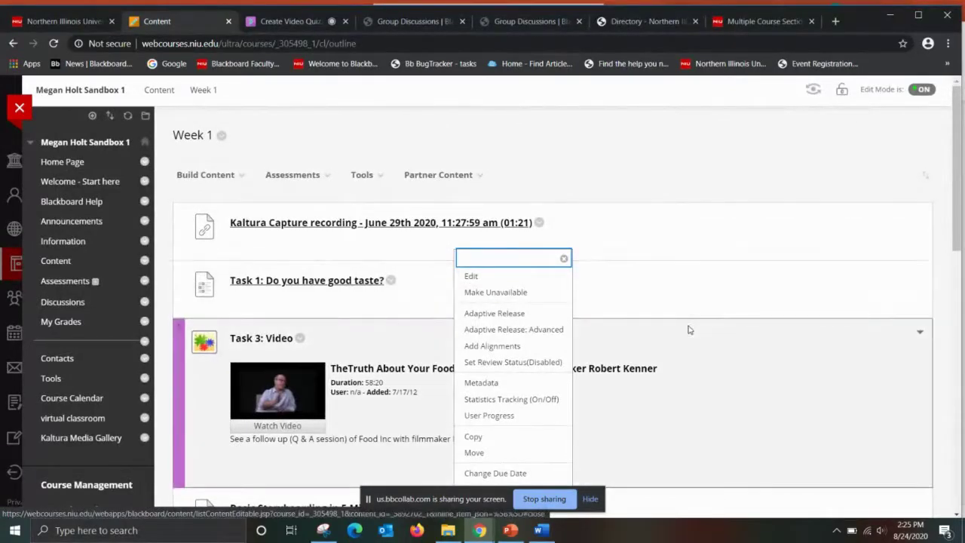
{"action": "left_click", "coordinate": [747, 291]}
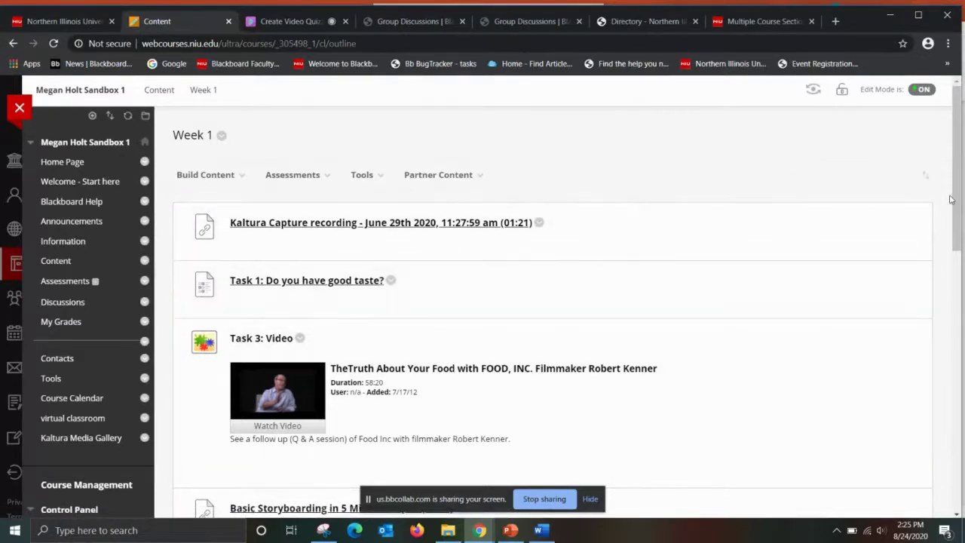
Step: Edit the Basic Storyboarding in 5 Minutes - Quiz item in Week 1, setting its points possible to 9, and submit
{"action": "scroll", "coordinate": [953, 202], "scroll_direction": "down", "scroll_amount": 3}
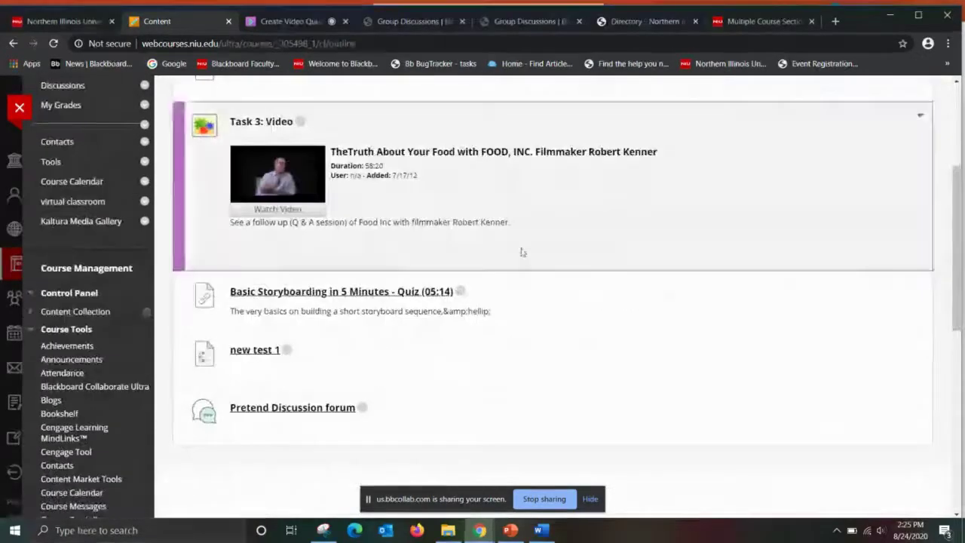
{"action": "left_click", "coordinate": [460, 291]}
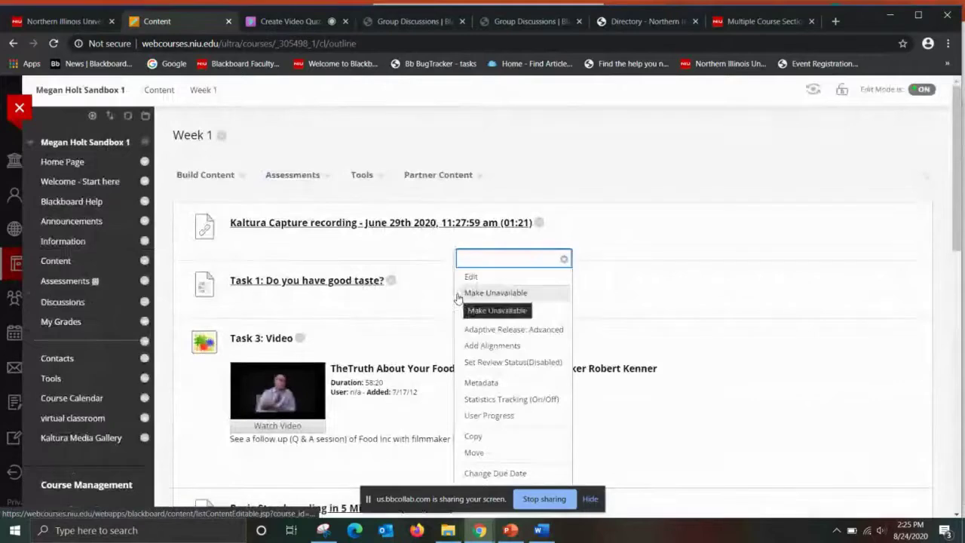
{"action": "left_click", "coordinate": [468, 279]}
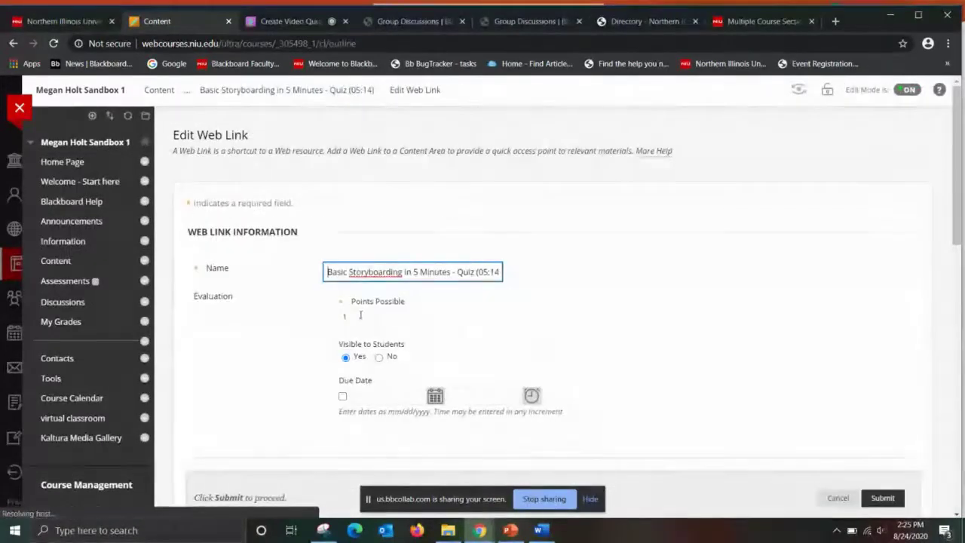
{"action": "left_click", "coordinate": [360, 315]}
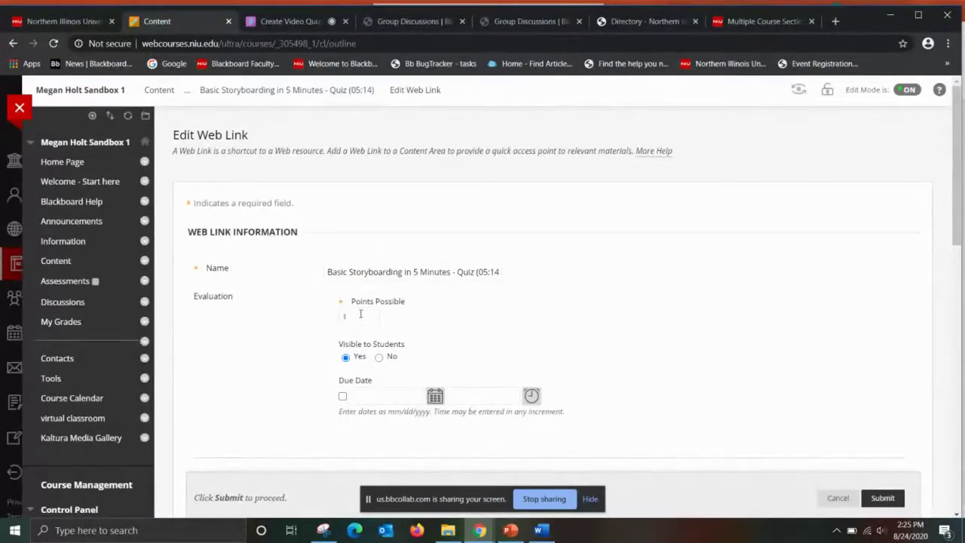
{"action": "key", "text": "BackSpace"}
{"action": "type", "text": "9"}
{"action": "left_click", "coordinate": [360, 314]}
{"action": "left_click", "coordinate": [884, 500]}
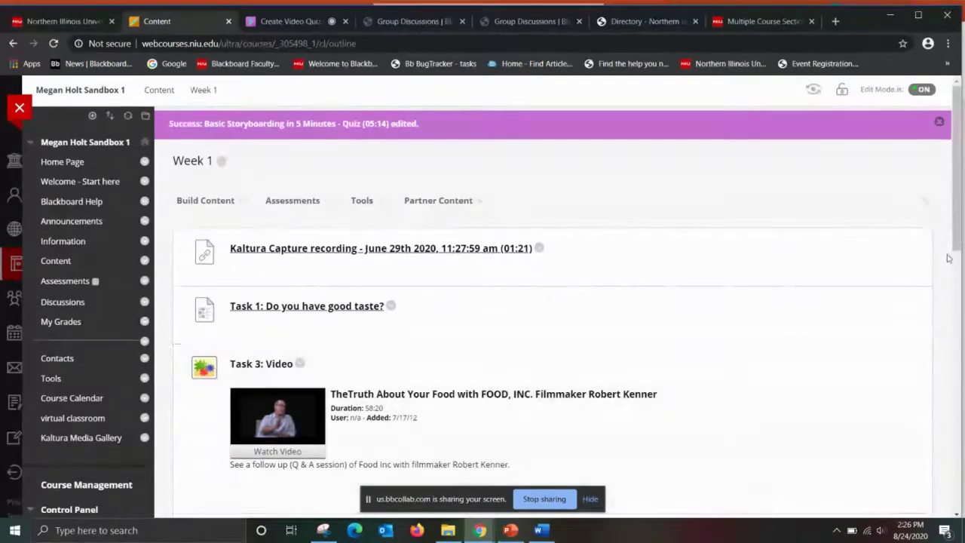
Step: Add a Kaltura Video item to the Week 1 folder by embedding "Basic Storyboarding in 5 Minutes - Quiz"
{"action": "scroll", "coordinate": [957, 218], "scroll_direction": "down", "scroll_amount": 2}
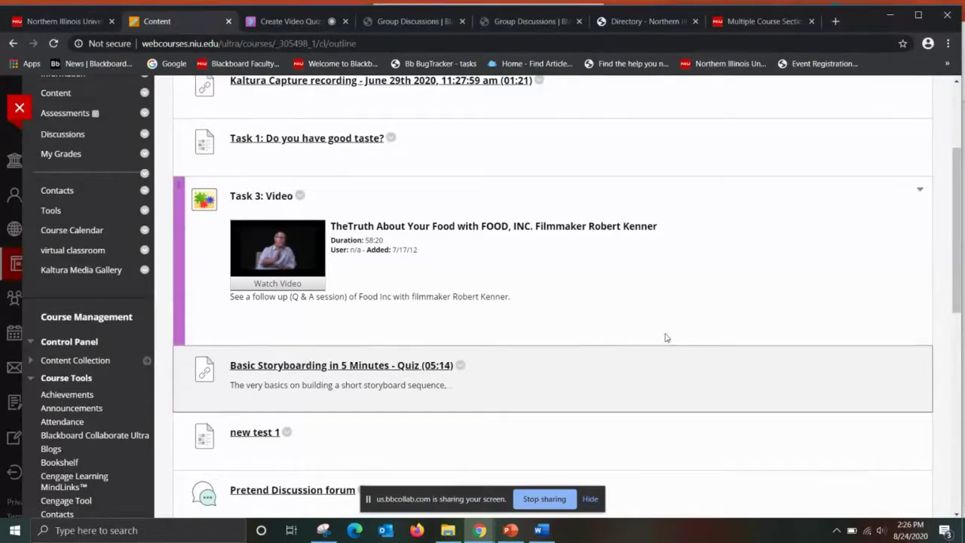
{"action": "scroll", "coordinate": [949, 219], "scroll_direction": "up", "scroll_amount": 3}
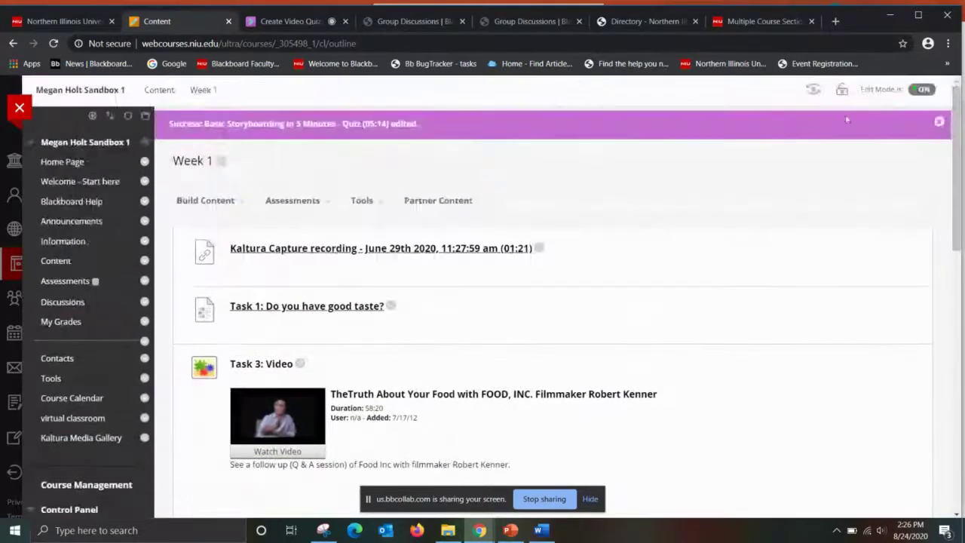
{"action": "left_click", "coordinate": [205, 201]}
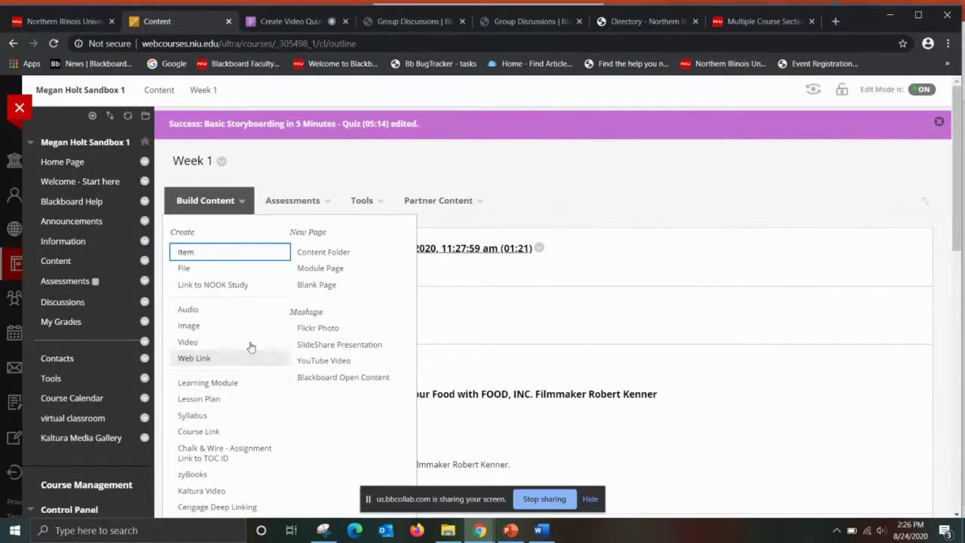
{"action": "left_click", "coordinate": [226, 199]}
{"action": "left_click", "coordinate": [226, 199]}
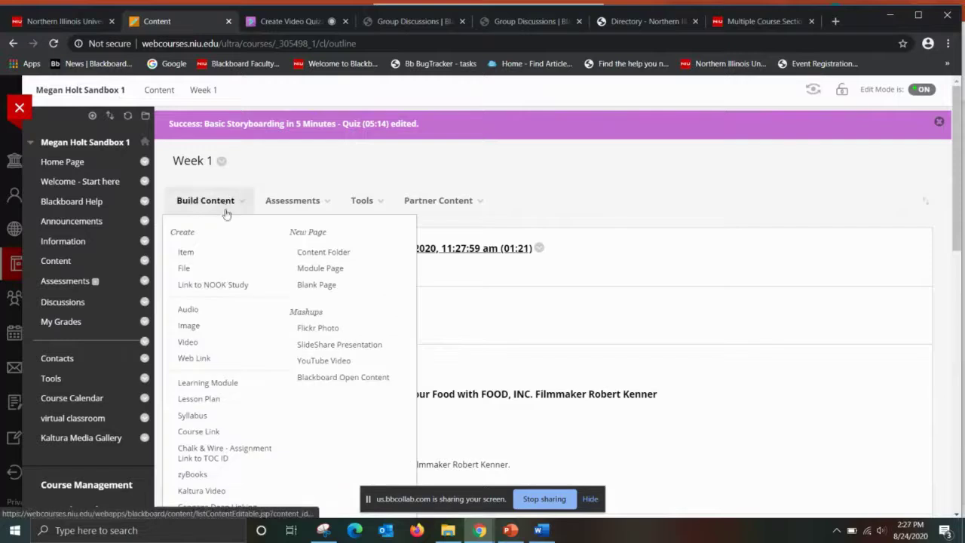
{"action": "left_click", "coordinate": [232, 490]}
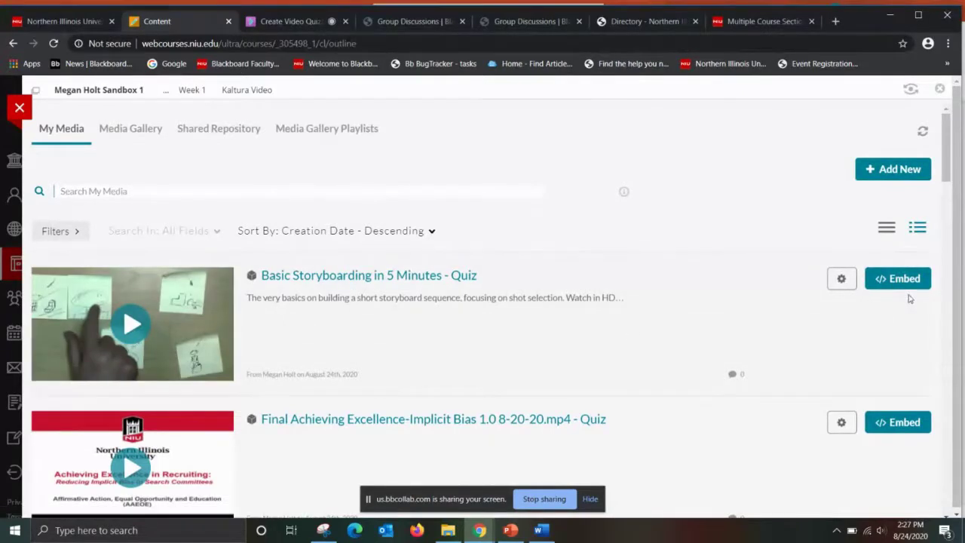
{"action": "left_click", "coordinate": [905, 279]}
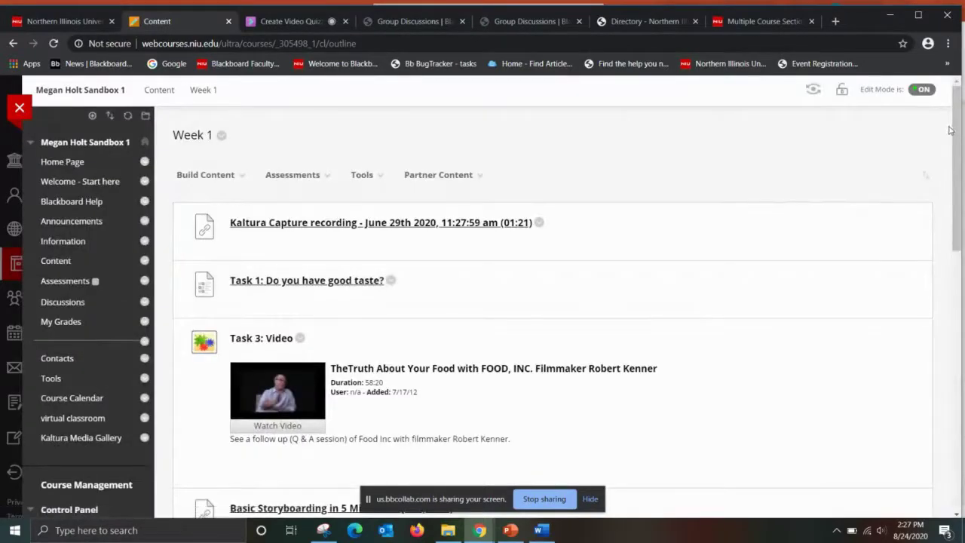
Step: Open the last Basic Storyboarding quiz item in Week 1, exit to the course list, and switch to the Collaborate session
{"action": "left_click_drag", "start_coordinate": [953, 117], "coordinate": [603, 277]}
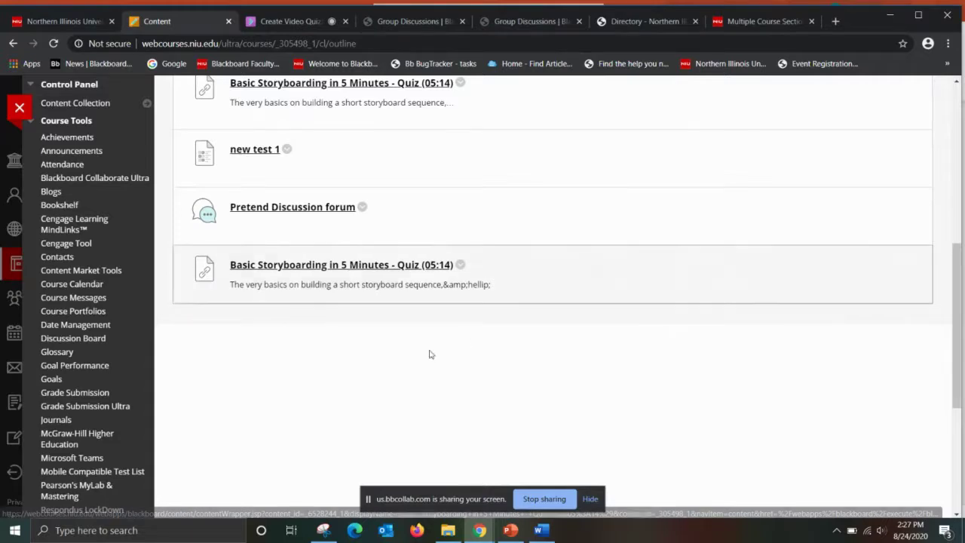
{"action": "left_click", "coordinate": [383, 265]}
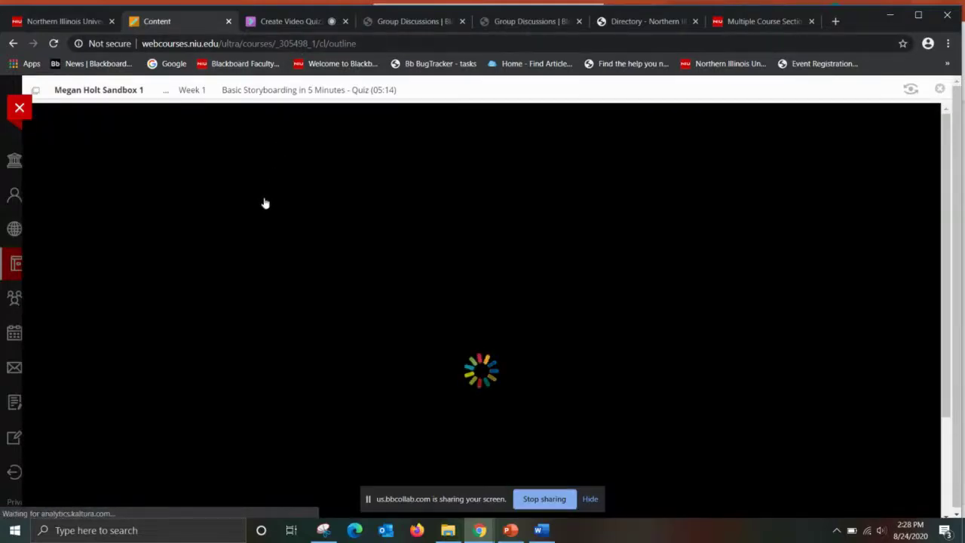
{"action": "left_click", "coordinate": [27, 110]}
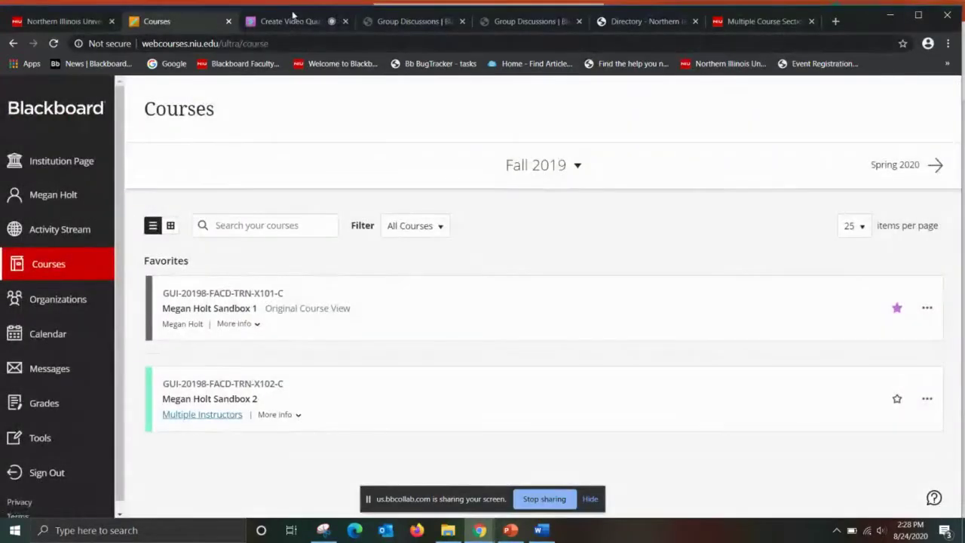
{"action": "left_click", "coordinate": [291, 22]}
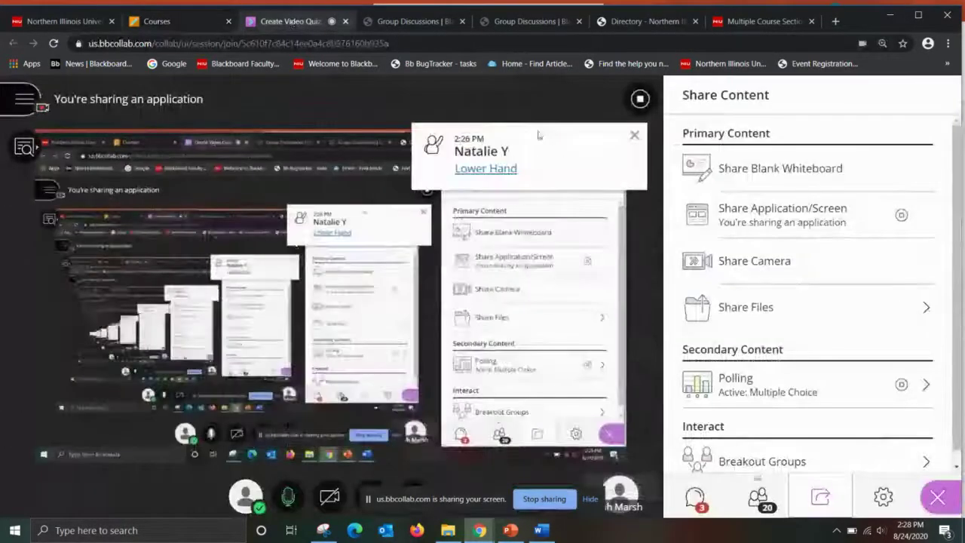
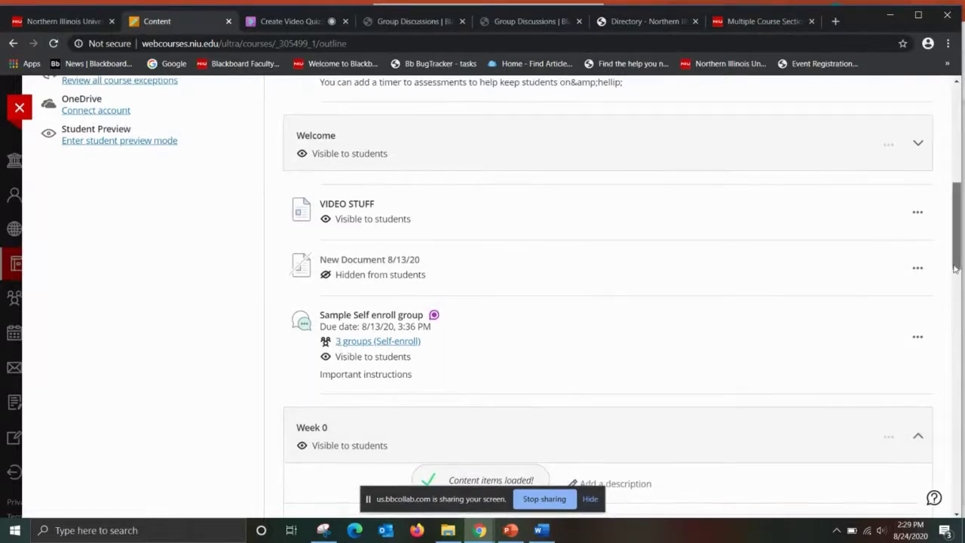
Step: Embed "Basic Storyboarding in 5 Minutes - Quiz" as a Kaltura Video Quiz from the Content Market between "Sample group assignment." and "Sample Test 1" in Week 0
{"action": "left_click_drag", "start_coordinate": [957, 273], "coordinate": [957, 334]}
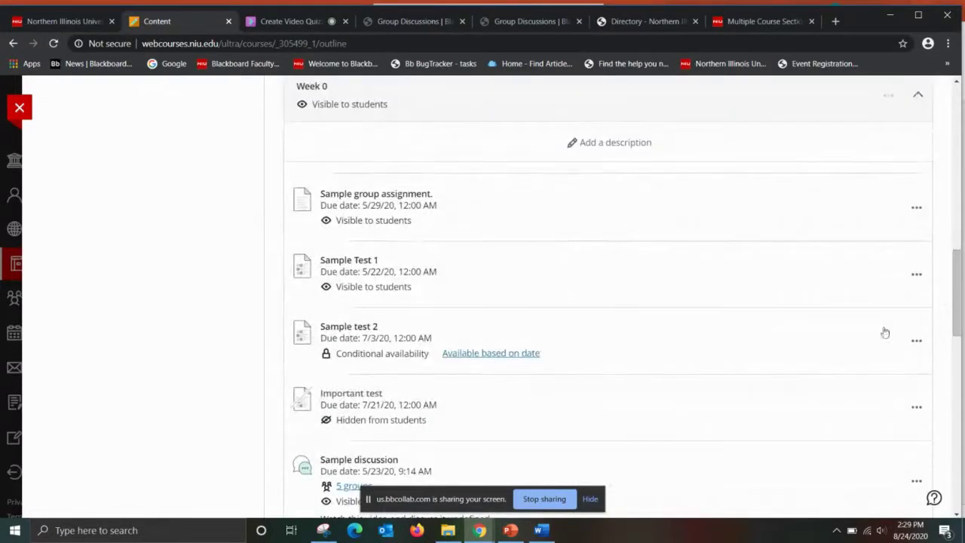
{"action": "mouse_move", "coordinate": [609, 243]}
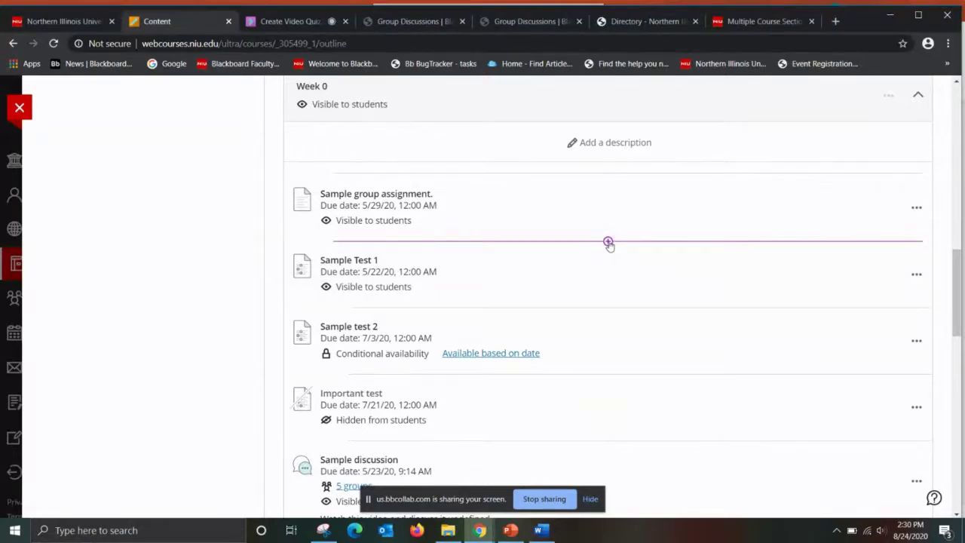
{"action": "left_click", "coordinate": [607, 242]}
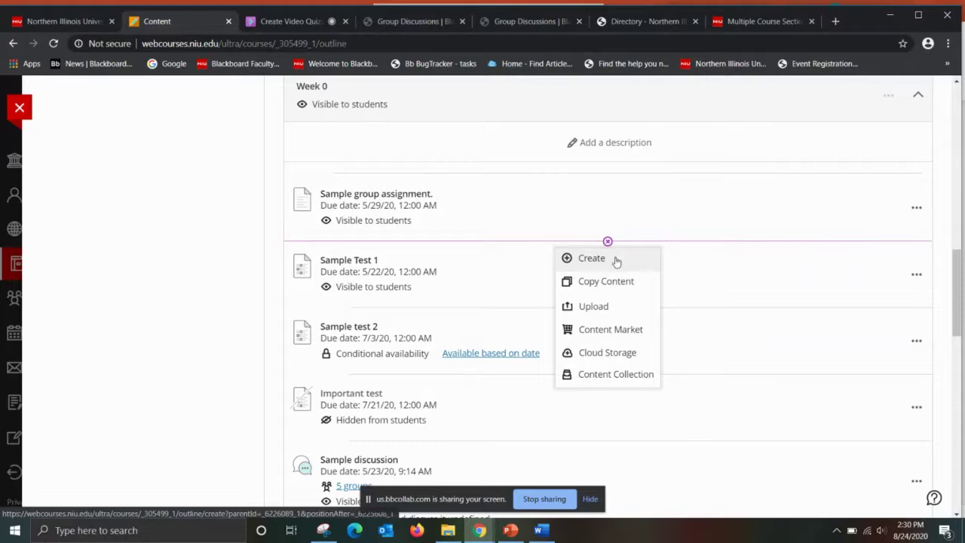
{"action": "left_click", "coordinate": [623, 332]}
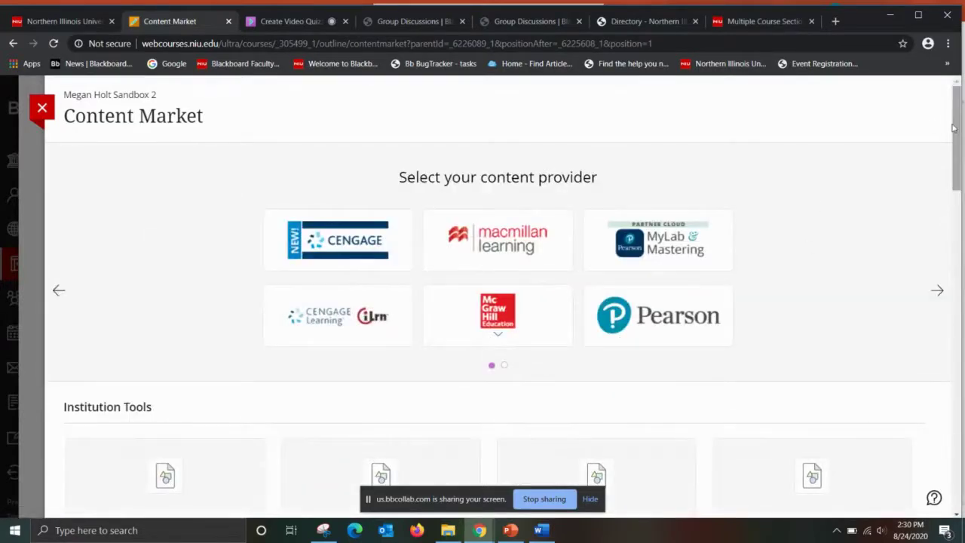
{"action": "left_click_drag", "start_coordinate": [956, 129], "coordinate": [959, 299]}
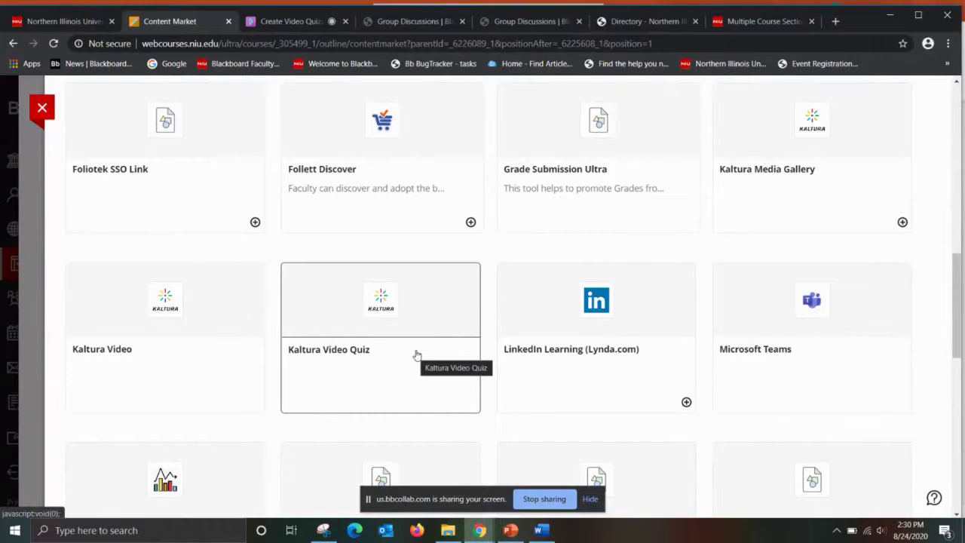
{"action": "left_click", "coordinate": [346, 368]}
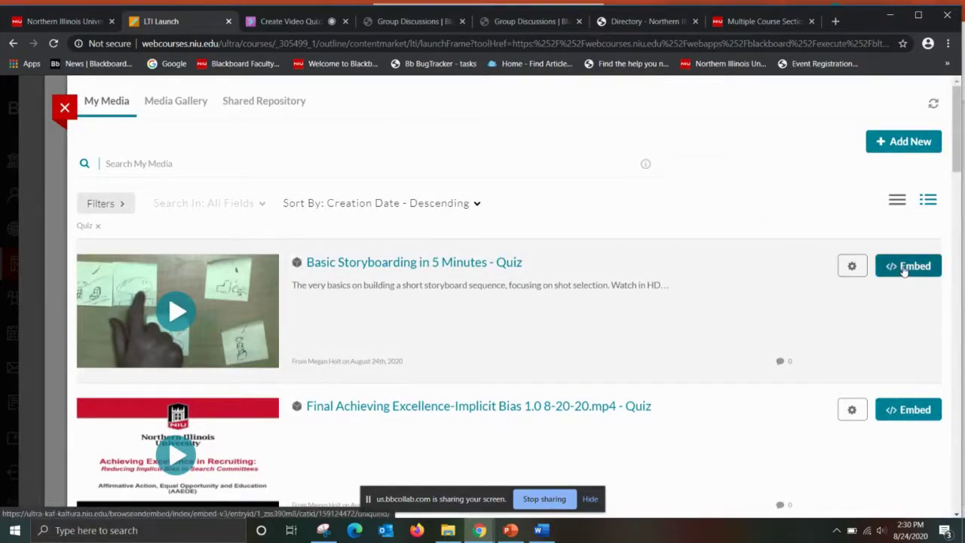
{"action": "left_click", "coordinate": [904, 271]}
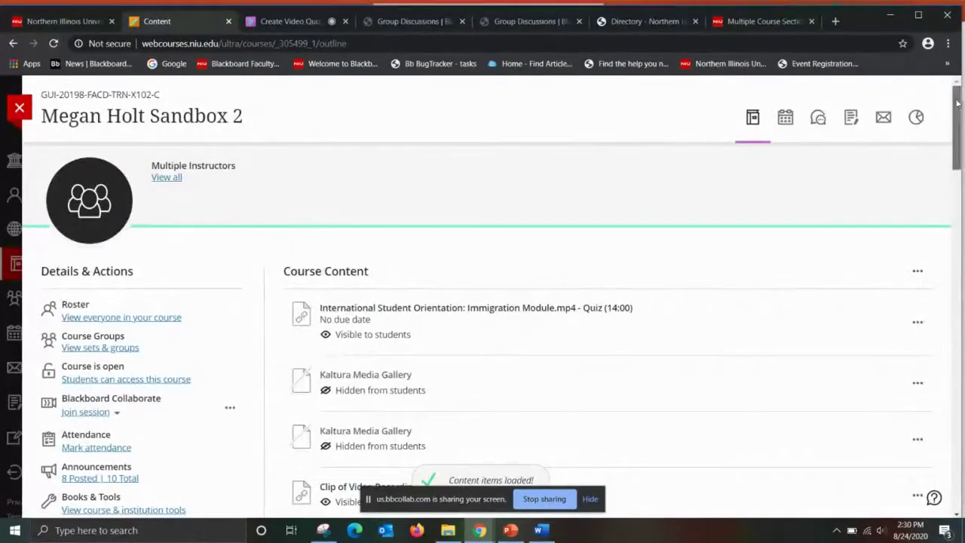
Step: Open the Basic Storyboarding quiz in the Week 0 folder to view its player, and return to the course content
{"action": "left_click_drag", "start_coordinate": [956, 129], "coordinate": [953, 270]}
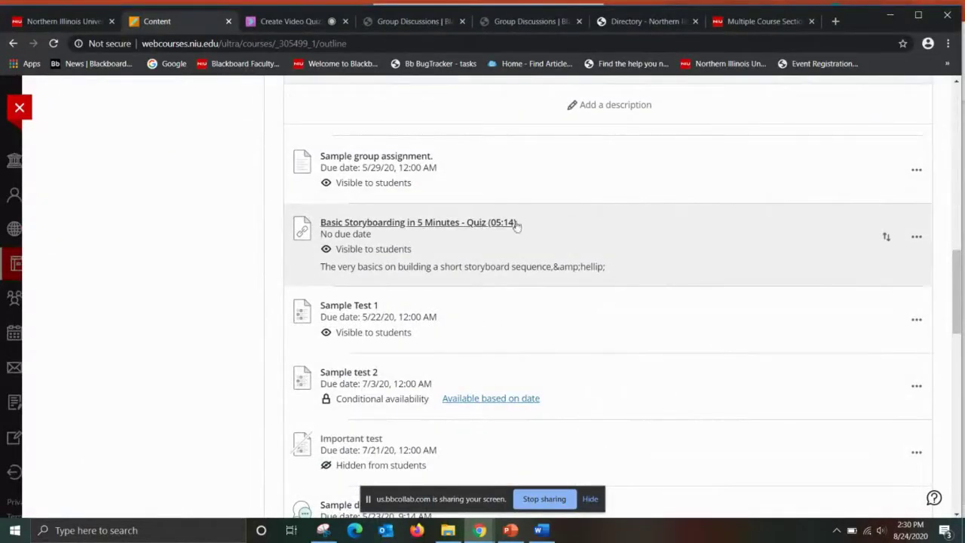
{"action": "left_click", "coordinate": [474, 223]}
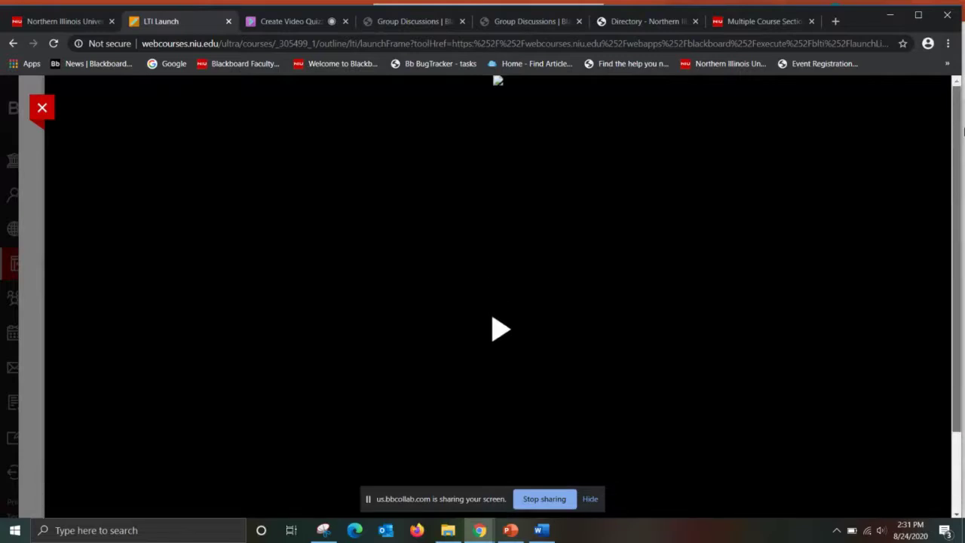
{"action": "left_click", "coordinate": [13, 43]}
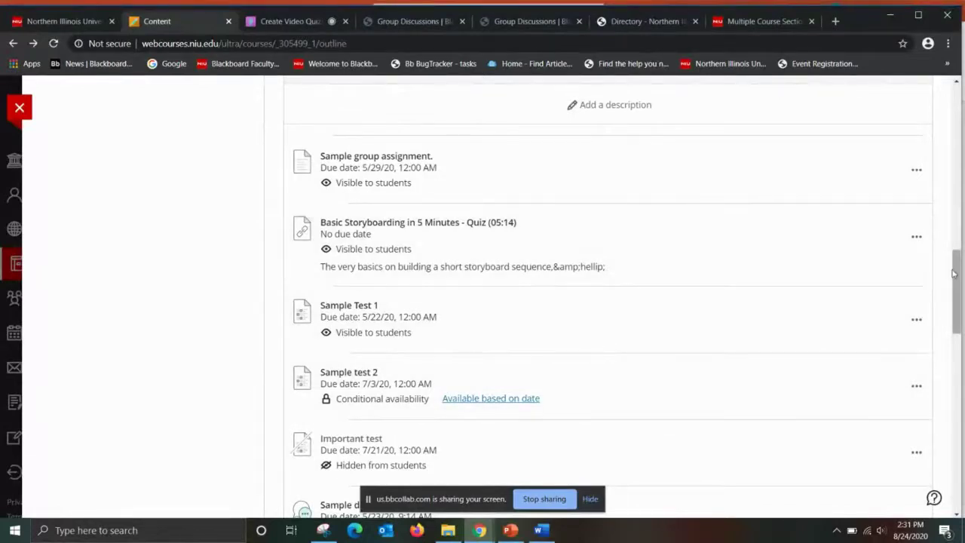
Step: Look through the Week 0 items, collapsing the folder and expanding it again
{"action": "left_click_drag", "start_coordinate": [957, 271], "coordinate": [941, 300]}
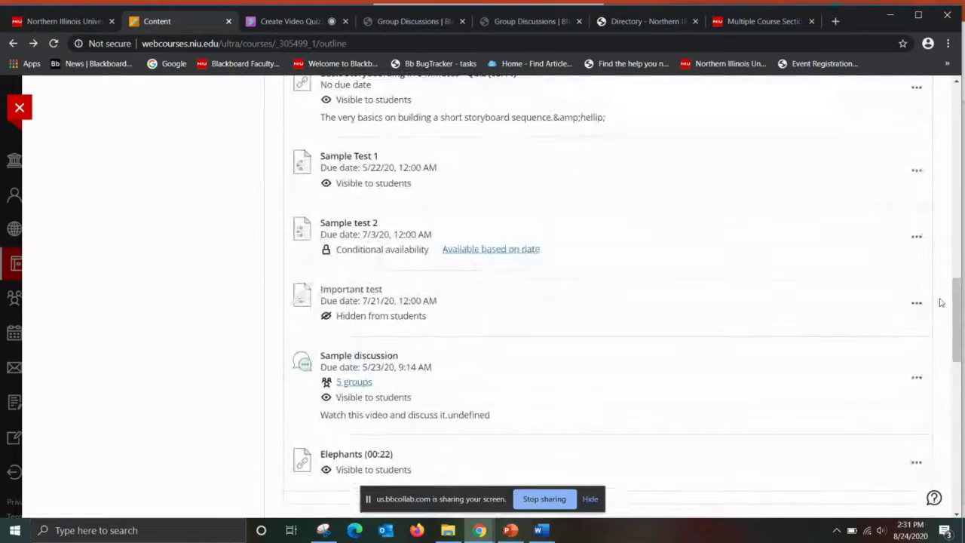
{"action": "triple_click", "coordinate": [937, 297]}
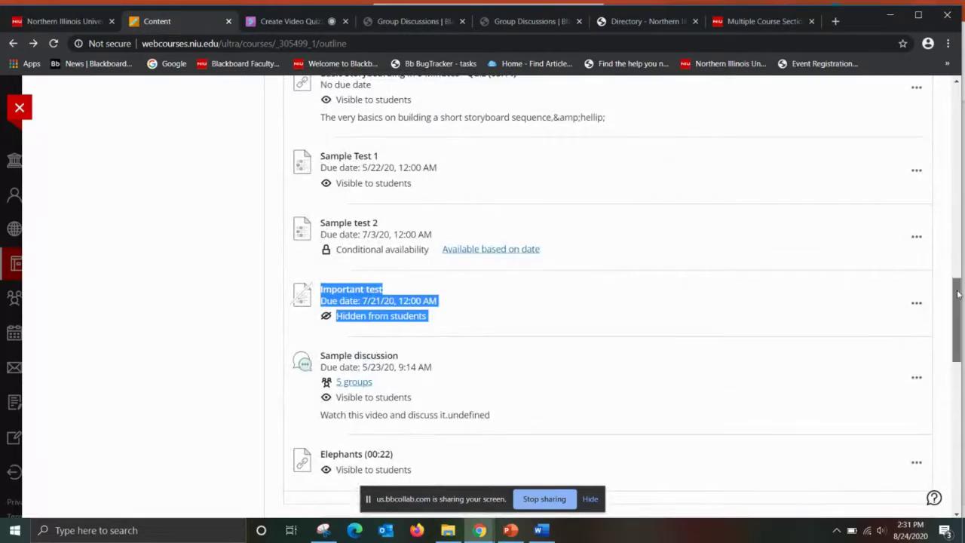
{"action": "scroll", "coordinate": [941, 279], "scroll_direction": "up", "scroll_amount": 2}
{"action": "scroll", "coordinate": [941, 245], "scroll_direction": "up", "scroll_amount": 1}
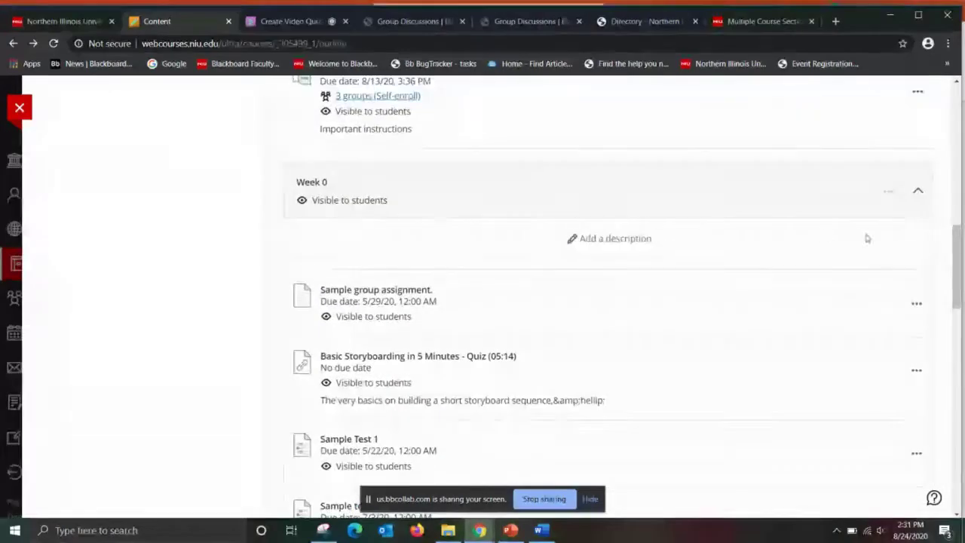
{"action": "left_click", "coordinate": [779, 209]}
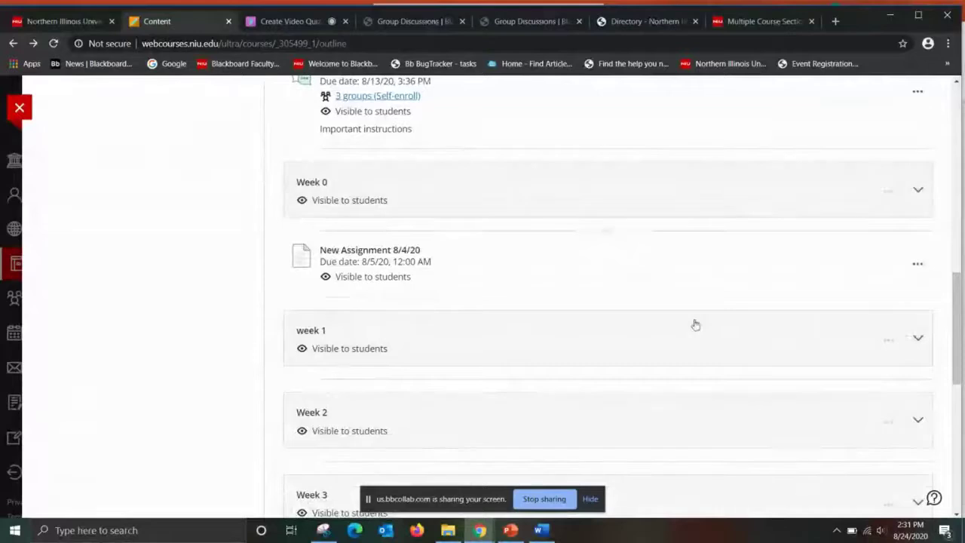
{"action": "left_click", "coordinate": [710, 197]}
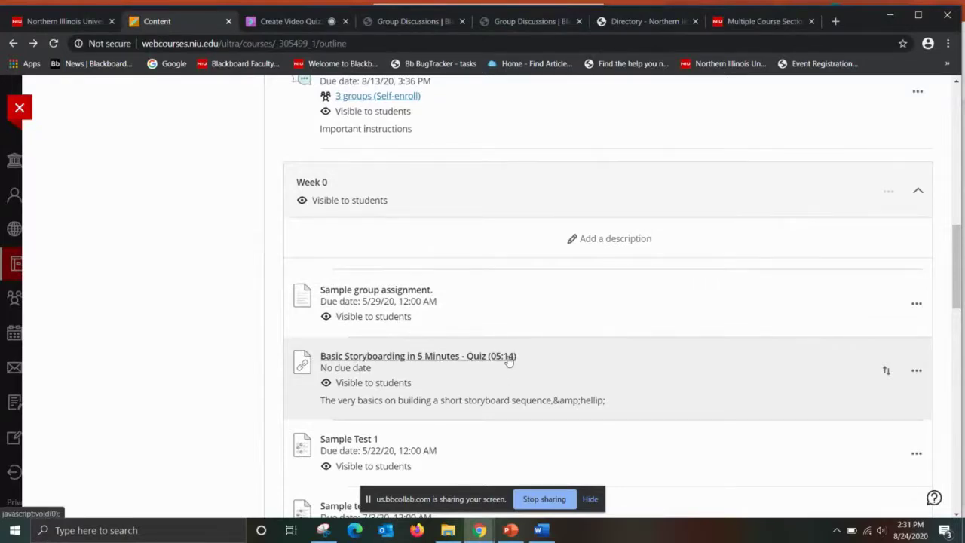
Step: Launch the Basic Storyboarding quiz from Week 0 again, look over the video player's controls, and close it
{"action": "left_click", "coordinate": [508, 360]}
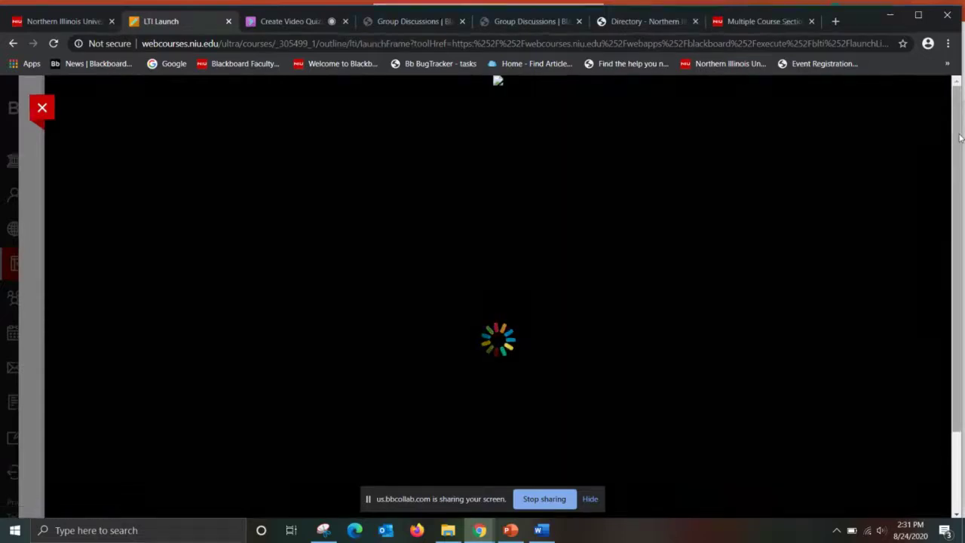
{"action": "left_click_drag", "start_coordinate": [960, 145], "coordinate": [958, 238]}
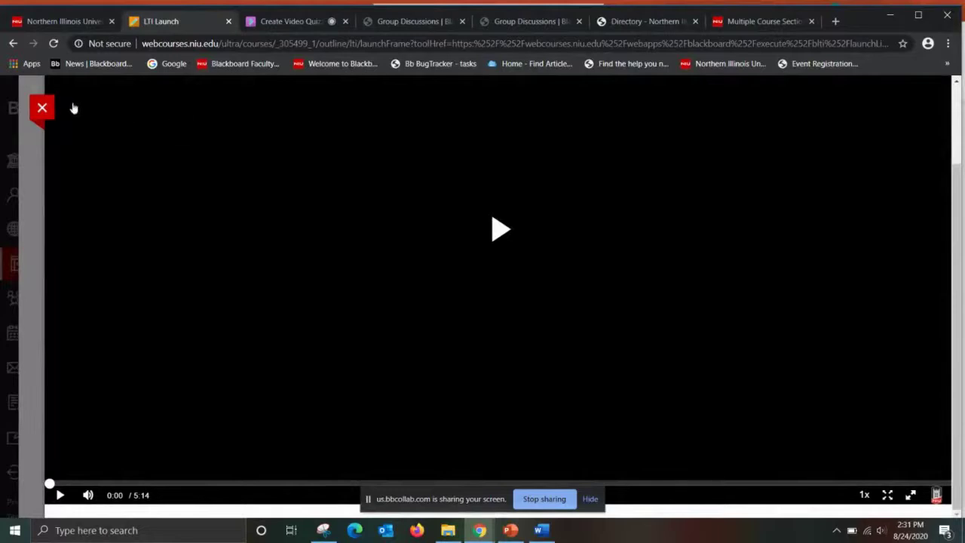
{"action": "left_click", "coordinate": [43, 107]}
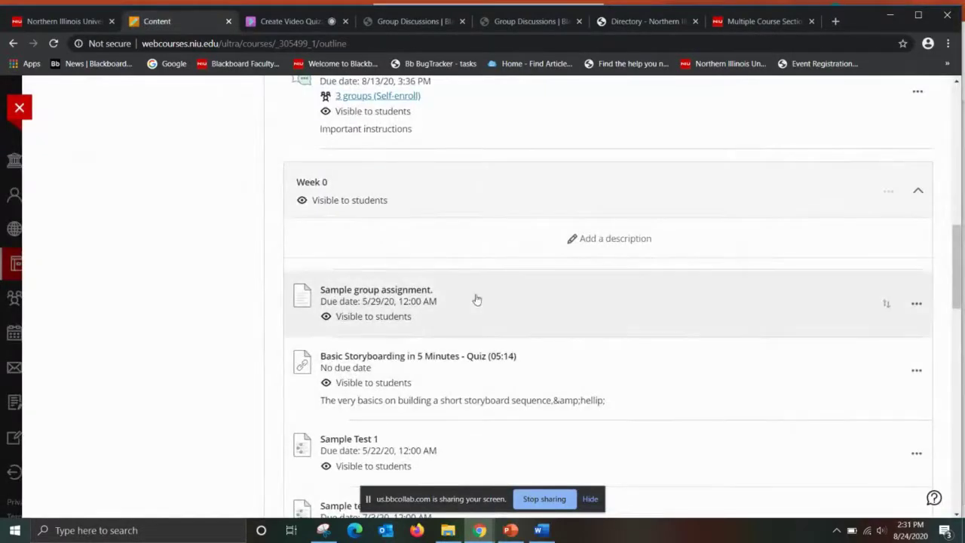
Step: Open "Sample group assignment." in Week 0, look through its assignment settings, and close it without changes
{"action": "left_click", "coordinate": [431, 290]}
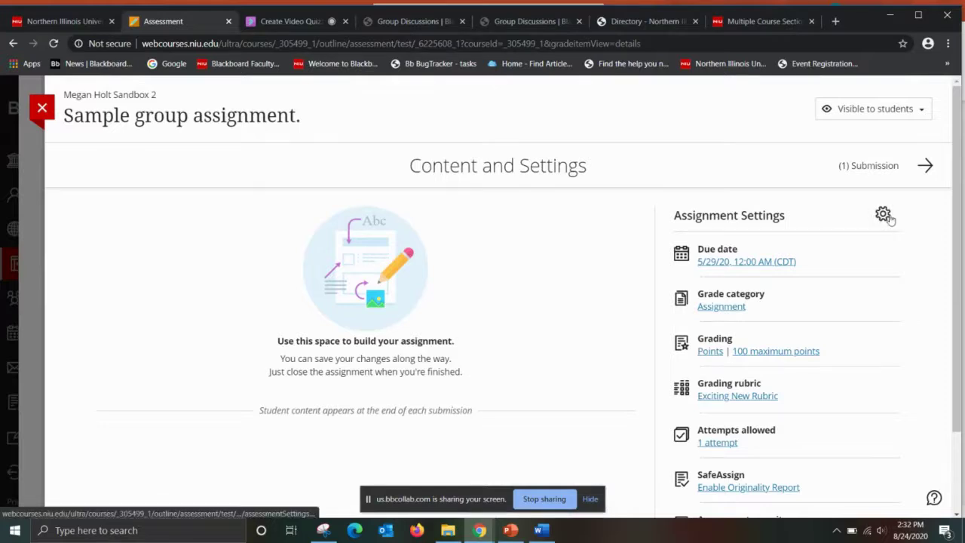
{"action": "left_click", "coordinate": [883, 215]}
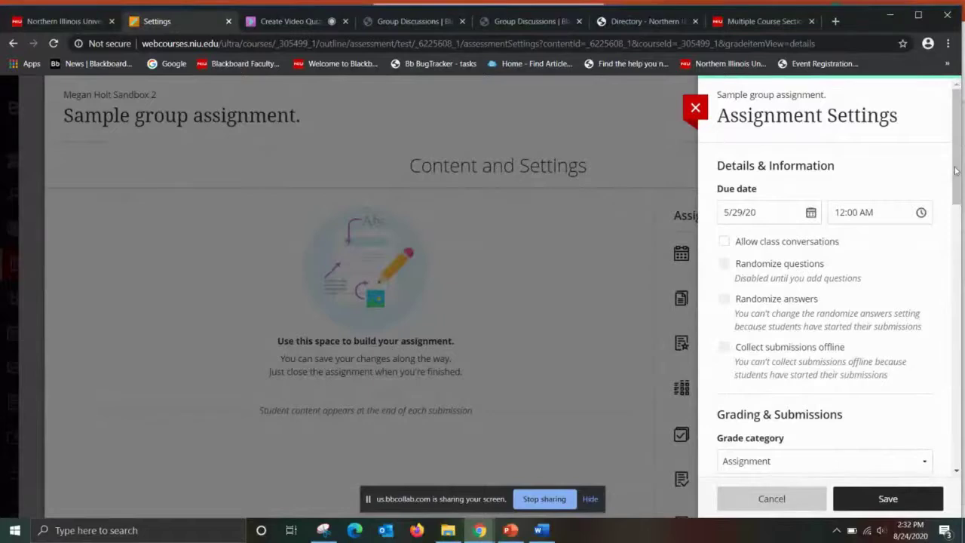
{"action": "left_click_drag", "start_coordinate": [955, 170], "coordinate": [695, 249]}
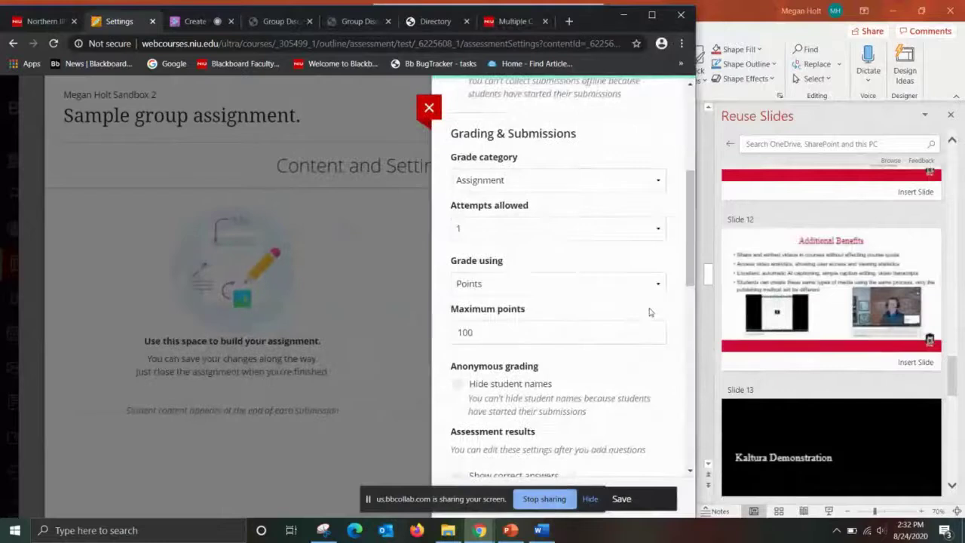
{"action": "left_click", "coordinate": [652, 14]}
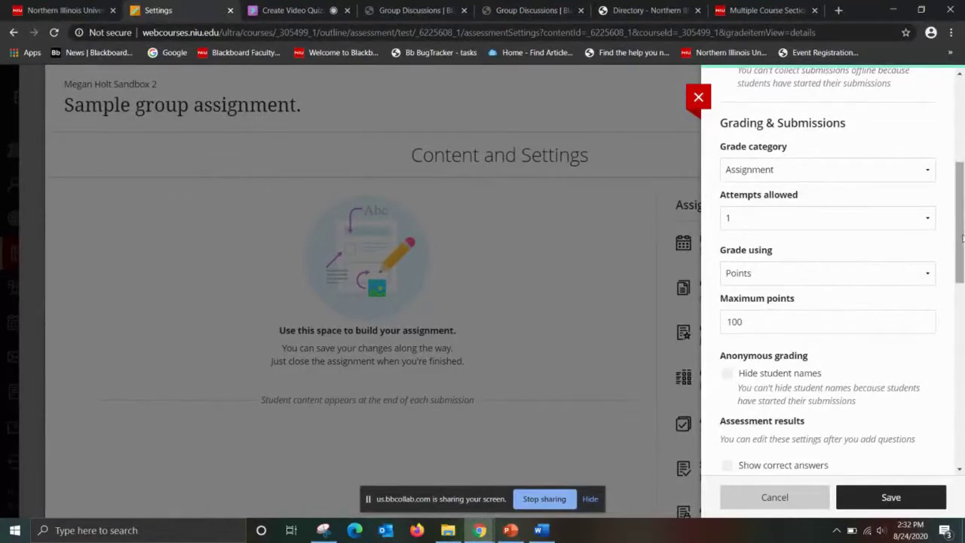
{"action": "left_click_drag", "start_coordinate": [962, 238], "coordinate": [828, 175]}
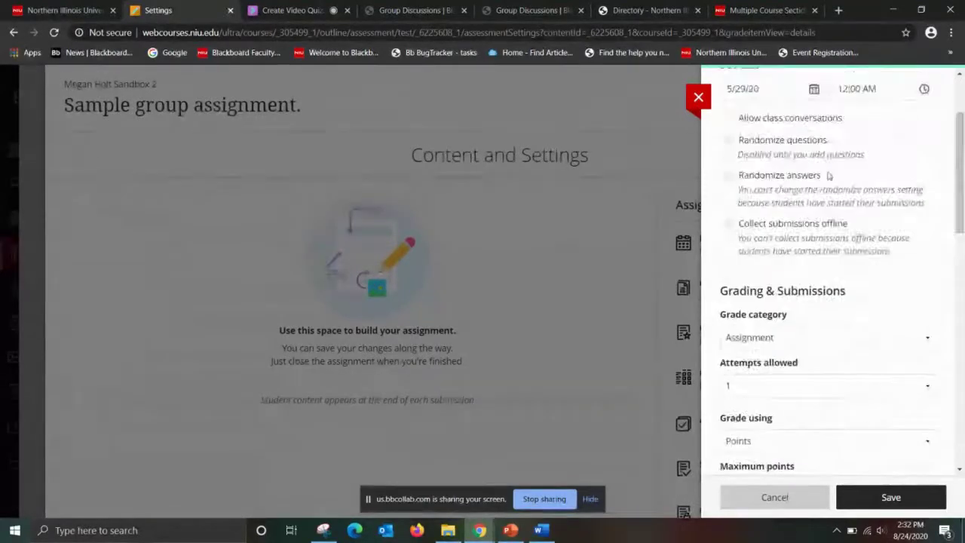
{"action": "left_click", "coordinate": [643, 213]}
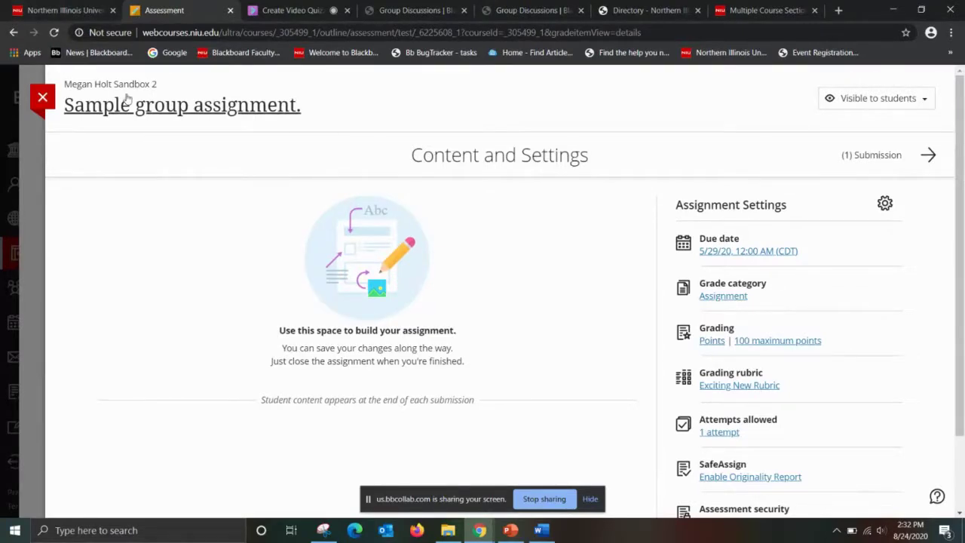
{"action": "left_click", "coordinate": [43, 98]}
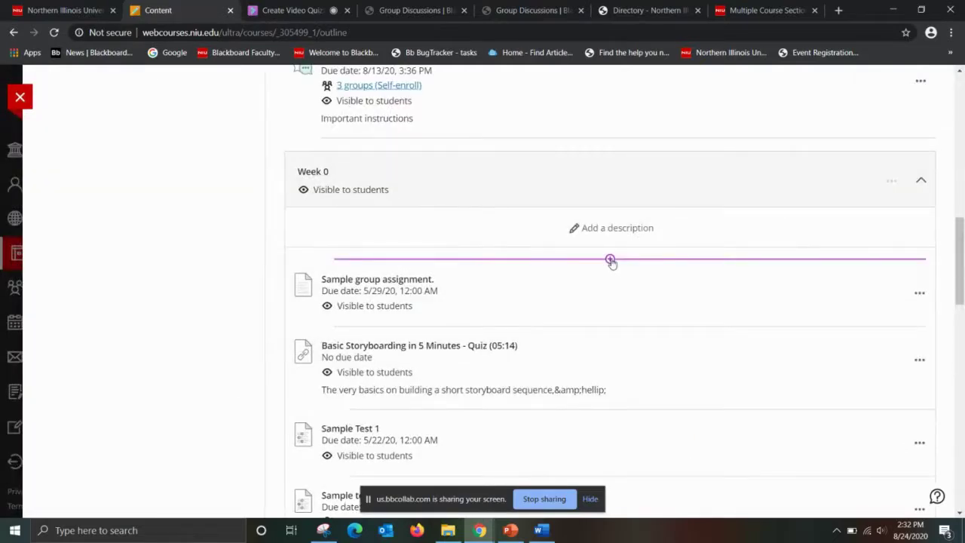
Step: Open the Content Market from the start of Week 0, look over the Kaltura tools including Kaltura Video Quiz, and close it
{"action": "left_click", "coordinate": [610, 260]}
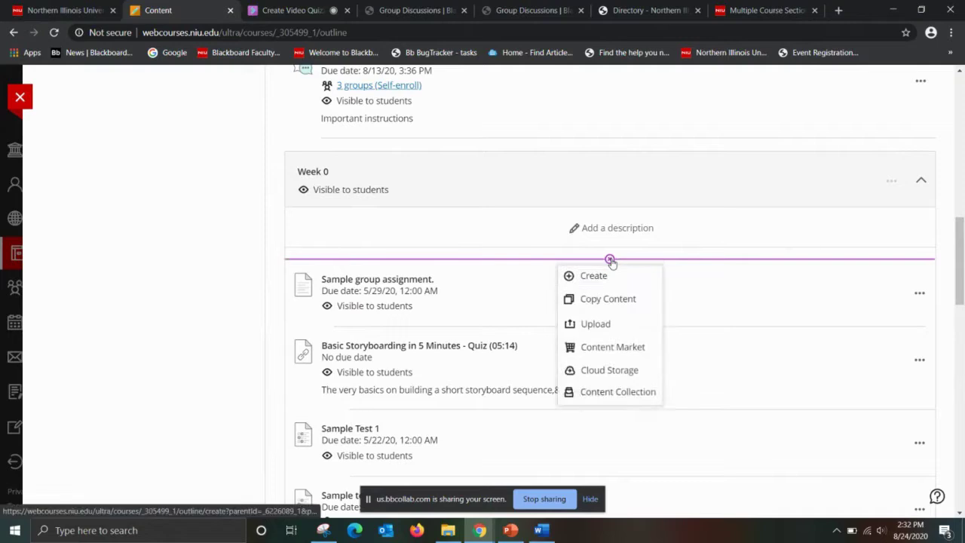
{"action": "left_click", "coordinate": [628, 348]}
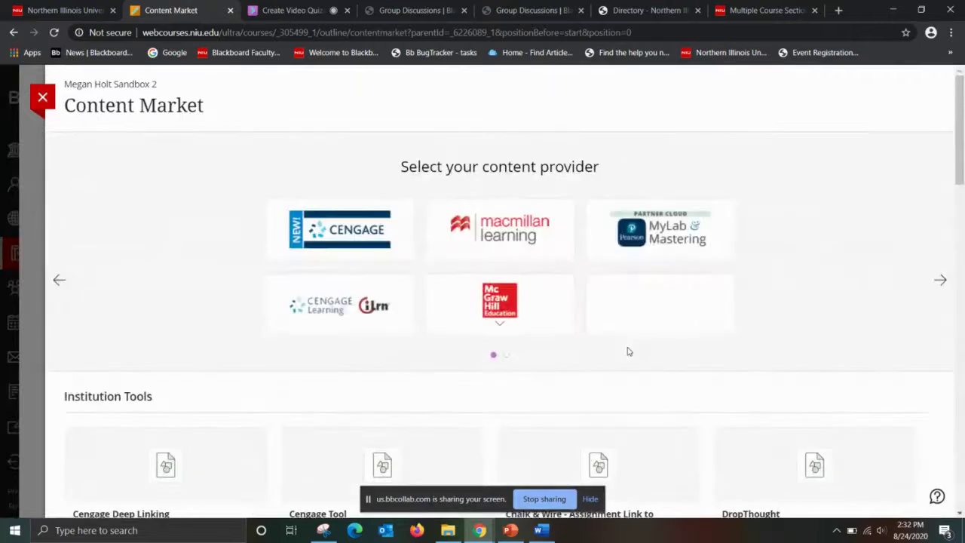
{"action": "scroll", "coordinate": [935, 241], "scroll_direction": "down", "scroll_amount": 5}
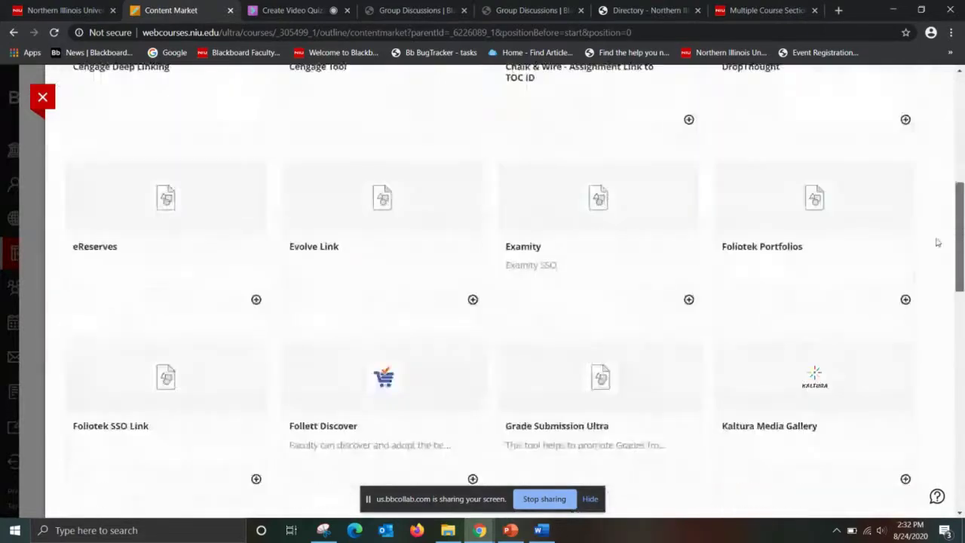
{"action": "scroll", "coordinate": [936, 252], "scroll_direction": "down", "scroll_amount": 1}
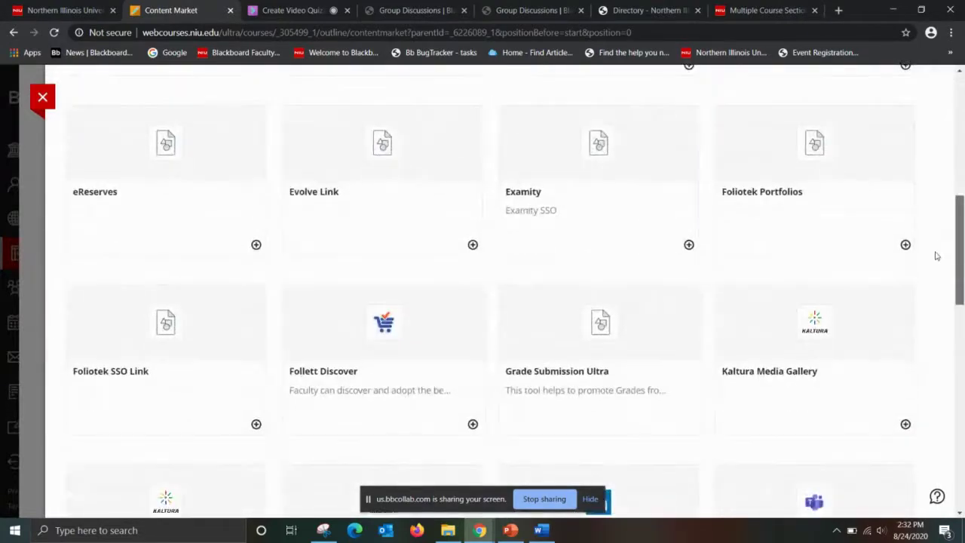
{"action": "scroll", "coordinate": [935, 264], "scroll_direction": "down", "scroll_amount": 3}
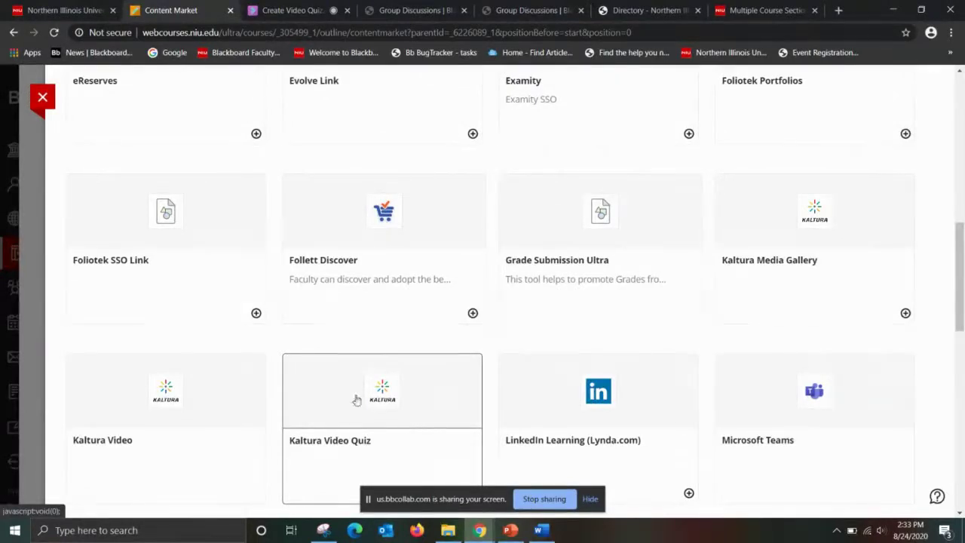
{"action": "left_click", "coordinate": [42, 100]}
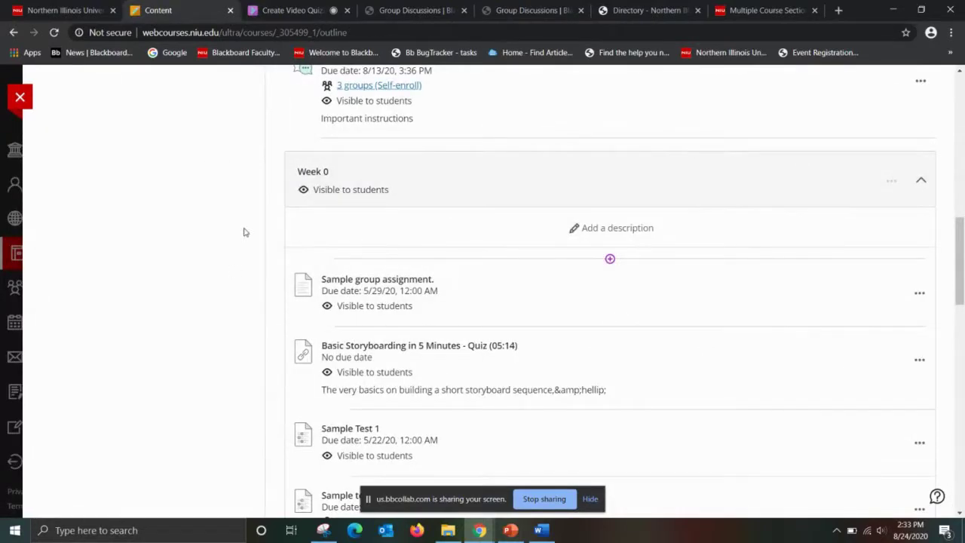
Step: Switch to the Collaborate session and stop the application sharing
{"action": "left_click", "coordinate": [281, 11]}
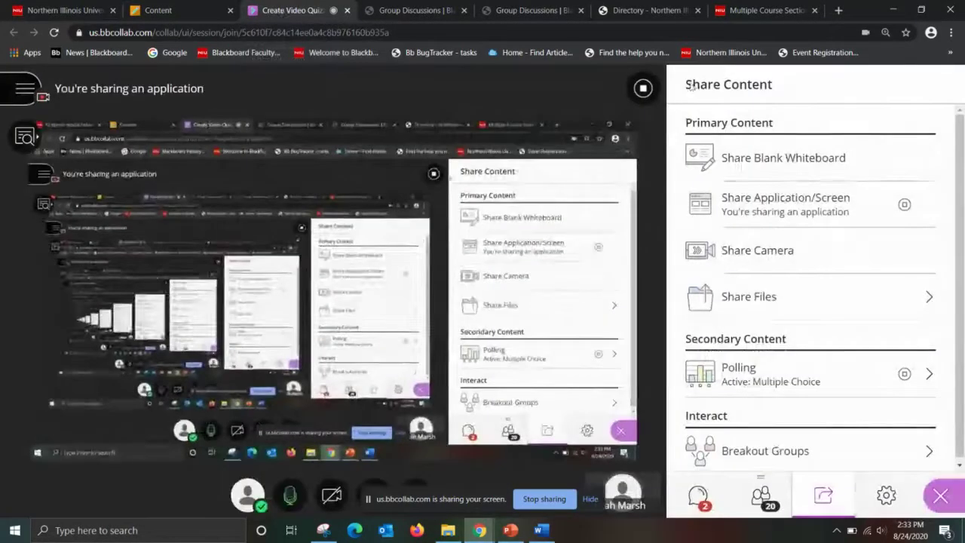
{"action": "left_click", "coordinate": [645, 89]}
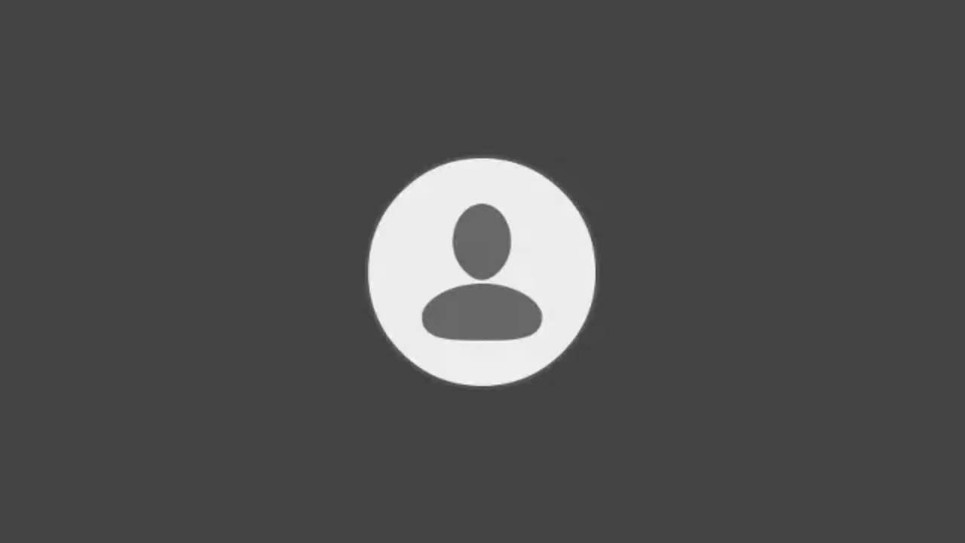
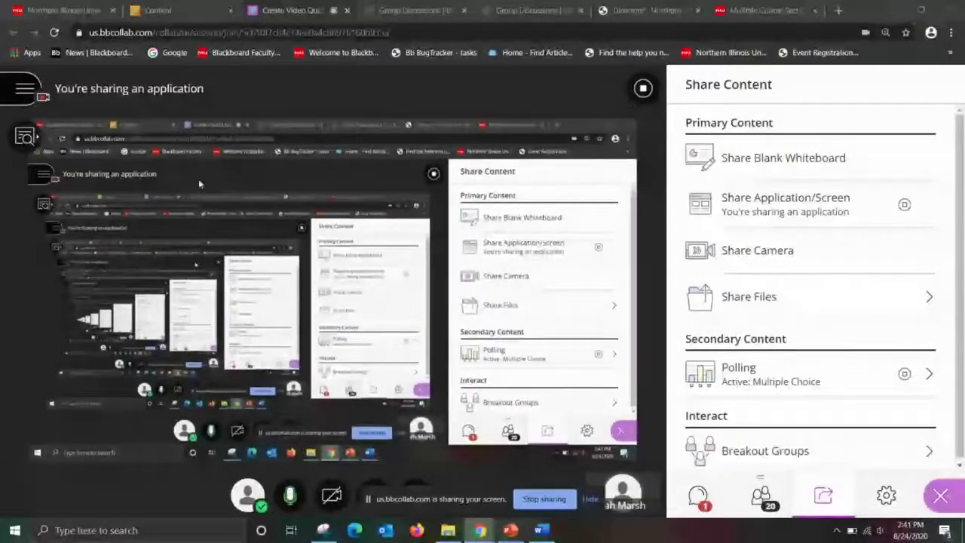
Step: Return to Blackboard, leave the course, and open Kaltura My Media from the Blackboard Tools
{"action": "left_click", "coordinate": [182, 20]}
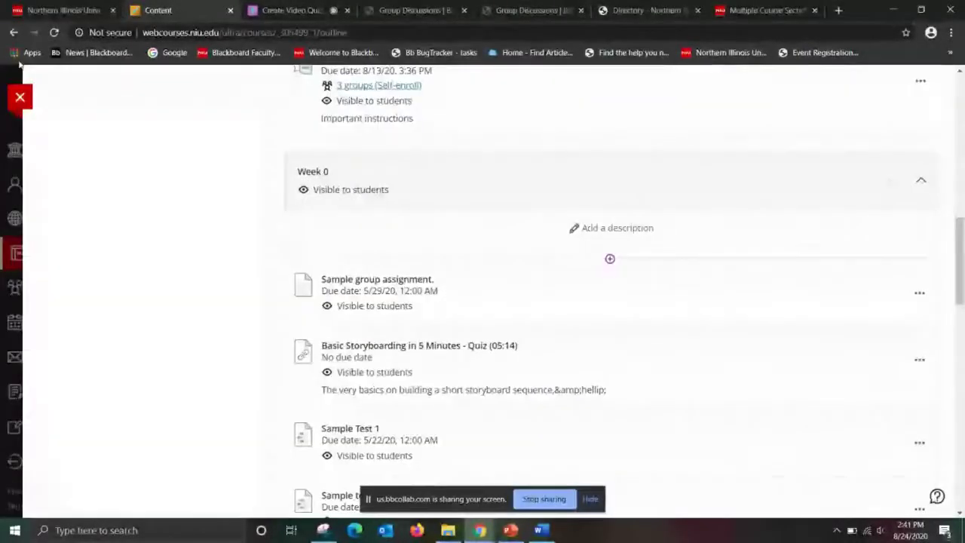
{"action": "left_click", "coordinate": [20, 99]}
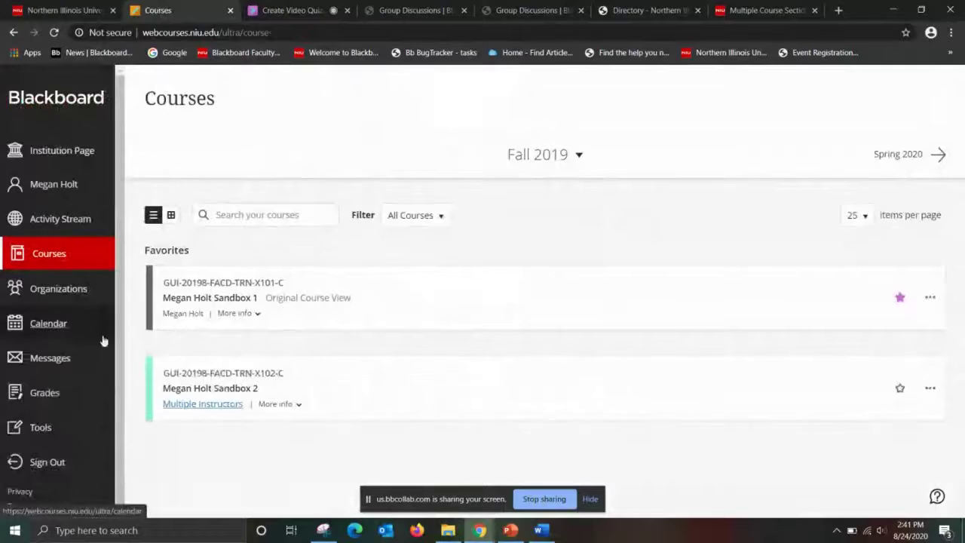
{"action": "left_click", "coordinate": [42, 429]}
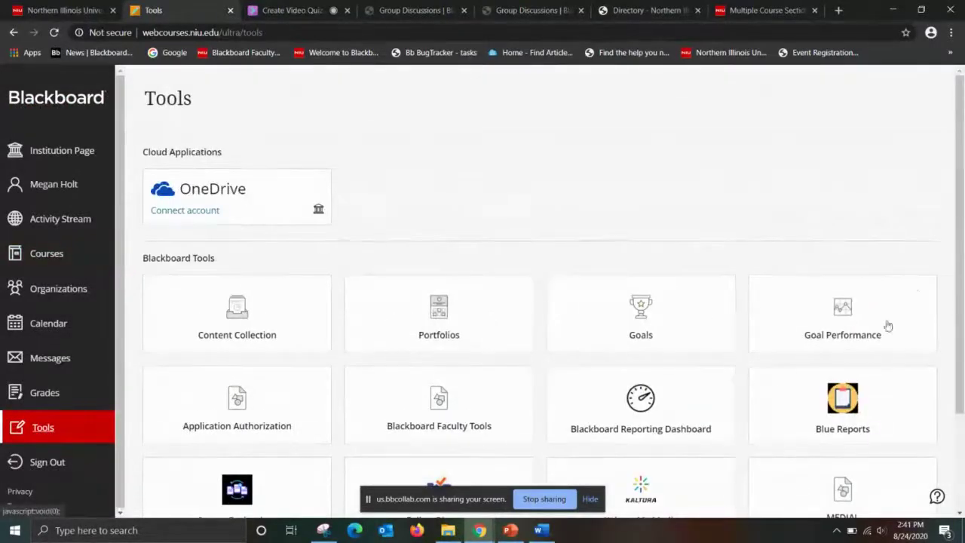
{"action": "left_click_drag", "start_coordinate": [962, 204], "coordinate": [962, 367]}
{"action": "left_click", "coordinate": [641, 369]}
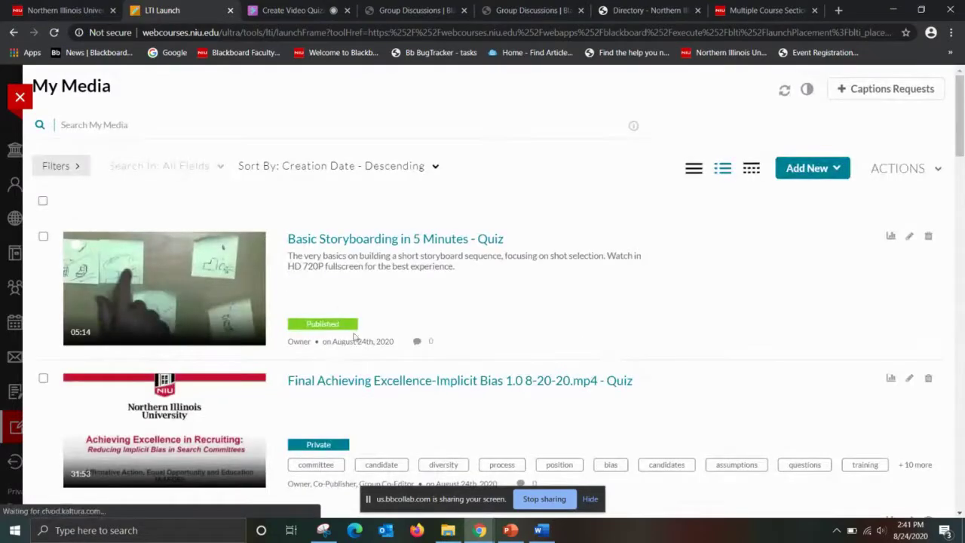
Step: Try to search My Media for "quiz", and reload the media list
{"action": "left_click", "coordinate": [128, 124]}
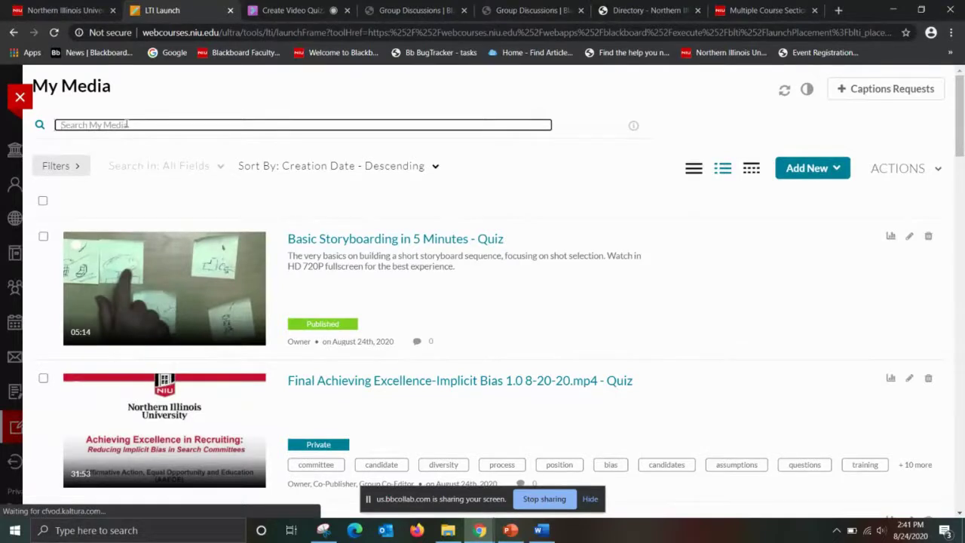
{"action": "type", "text": "quiz"}
{"action": "key", "text": "Return"}
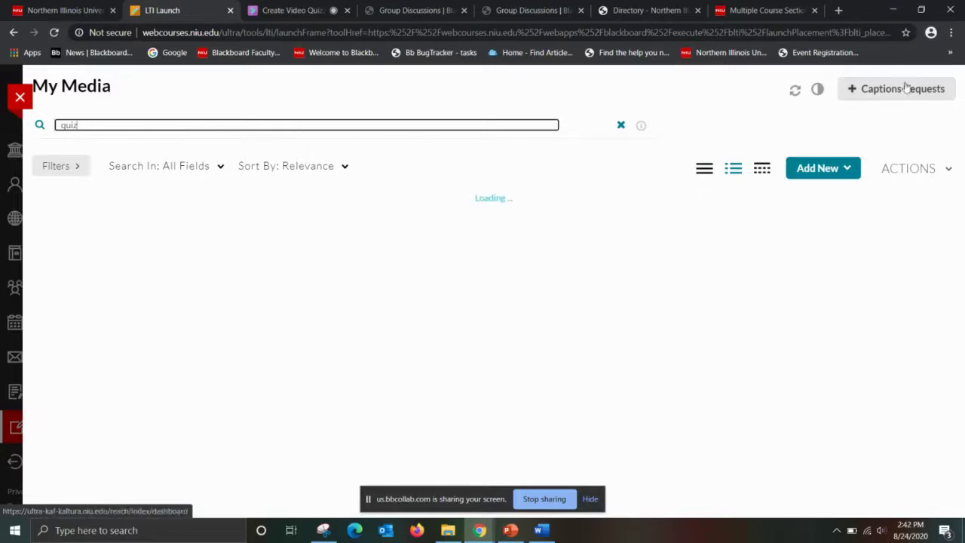
{"action": "left_click", "coordinate": [793, 96]}
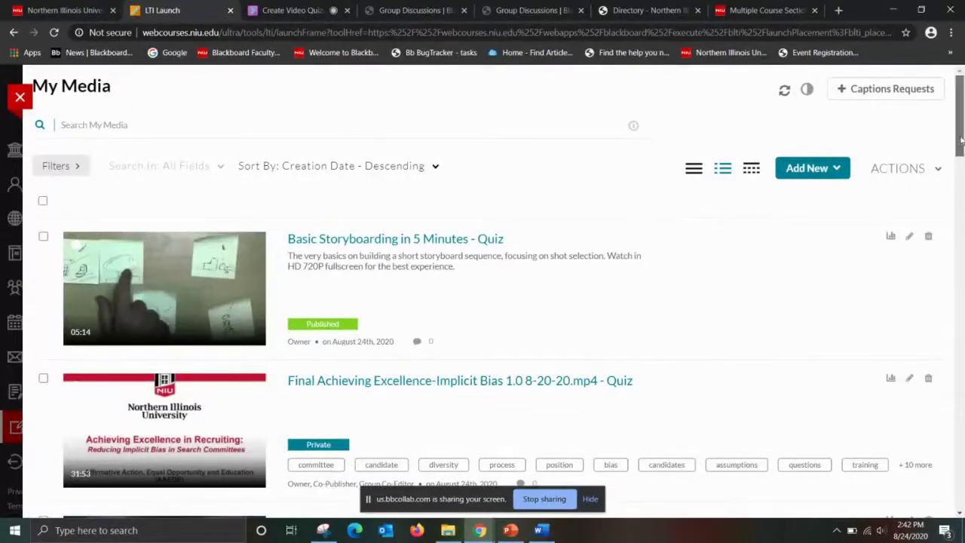
{"action": "left_click_drag", "start_coordinate": [960, 140], "coordinate": [890, 113]}
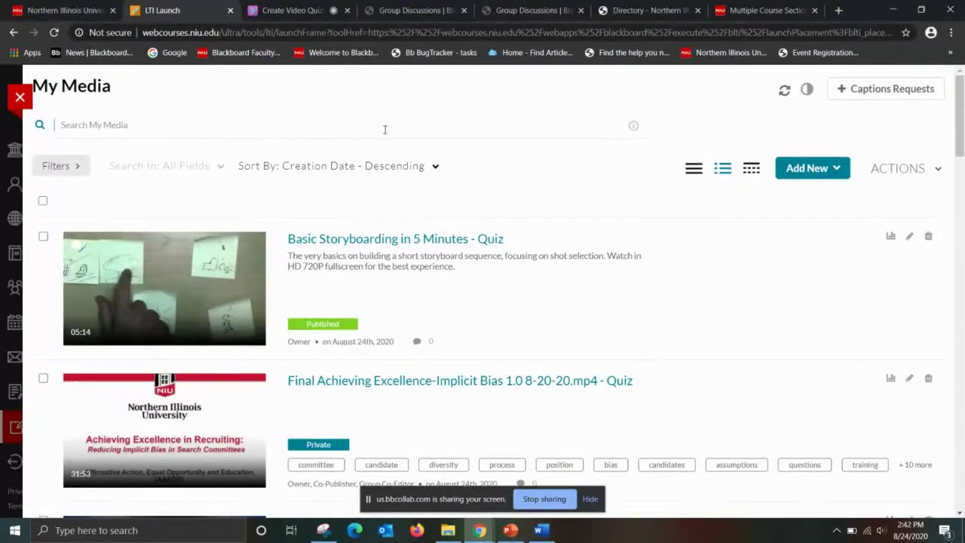
Step: Search My Media for "quiz" and look through the matching videos down to the Underwater Video quizzes
{"action": "left_click", "coordinate": [76, 127]}
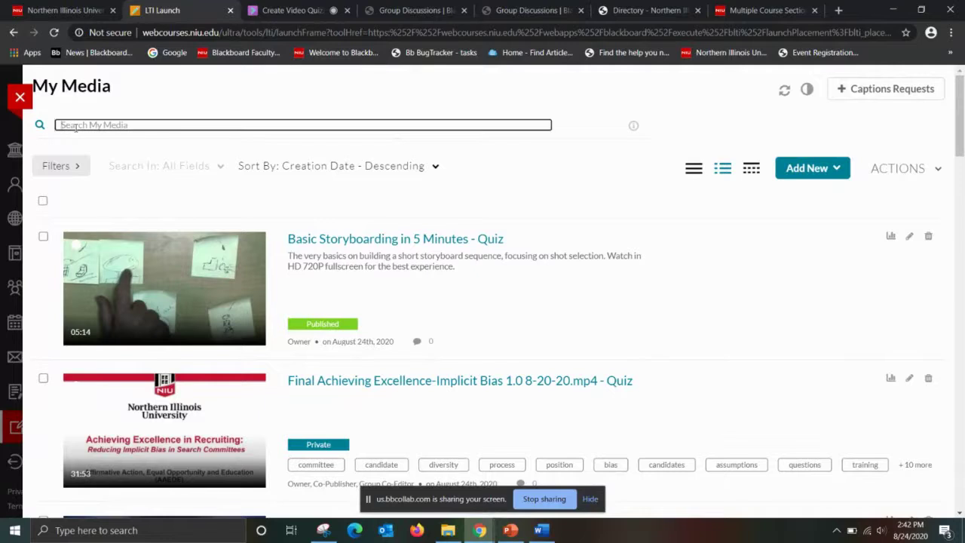
{"action": "type", "text": "quiz"}
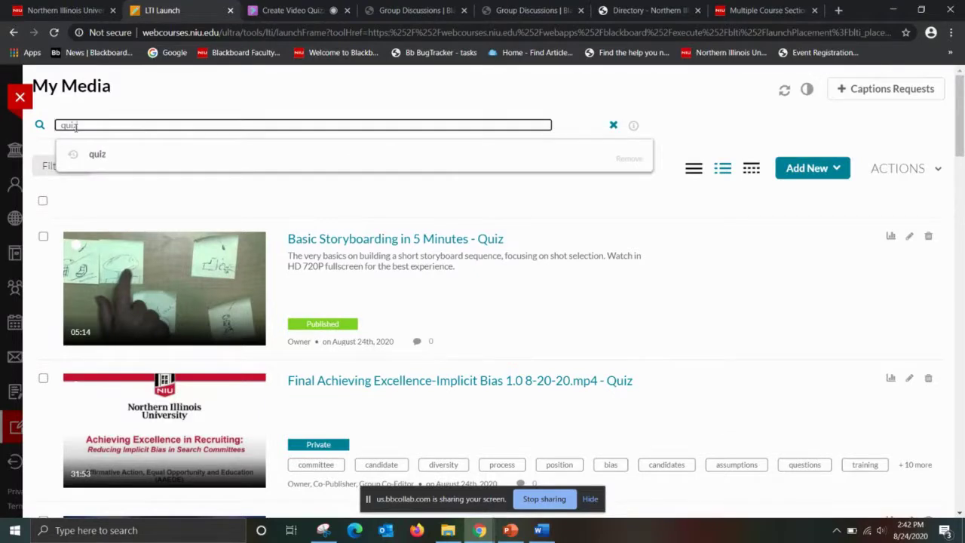
{"action": "key", "text": "Return"}
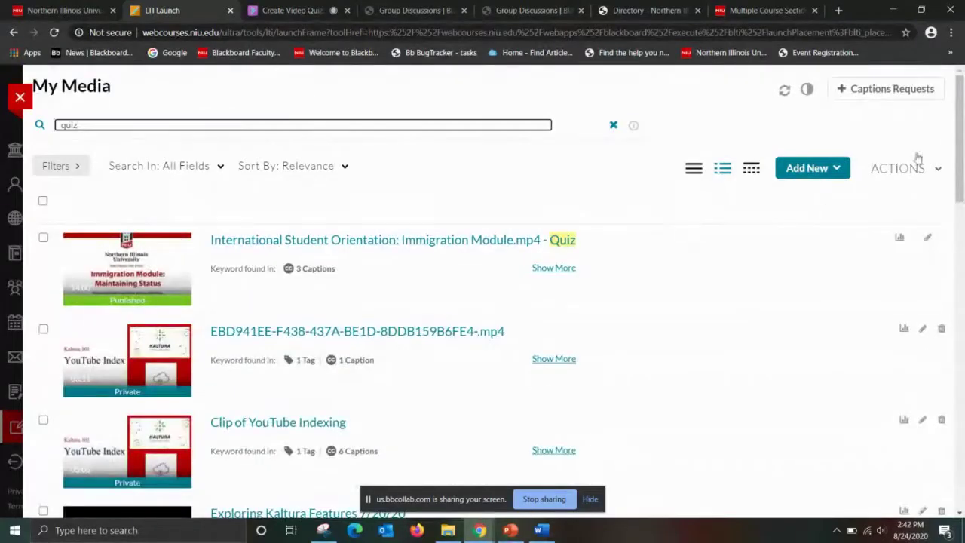
{"action": "left_click_drag", "start_coordinate": [961, 140], "coordinate": [874, 430]}
{"action": "scroll", "coordinate": [874, 430], "scroll_direction": "down", "scroll_amount": 20}
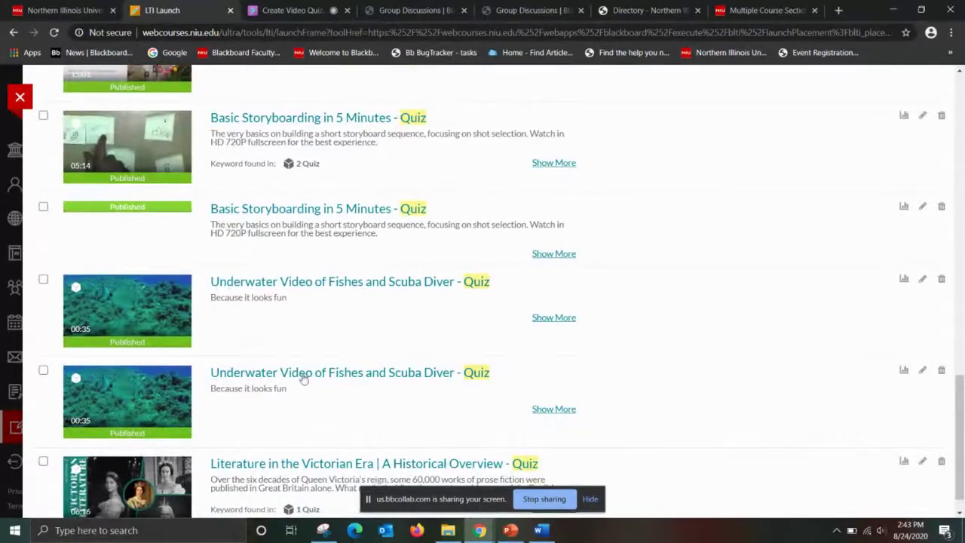
Step: Open the second "Underwater Video of Fishes and Scuba Diver - Quiz" result and examine its video analytics
{"action": "left_click", "coordinate": [356, 377]}
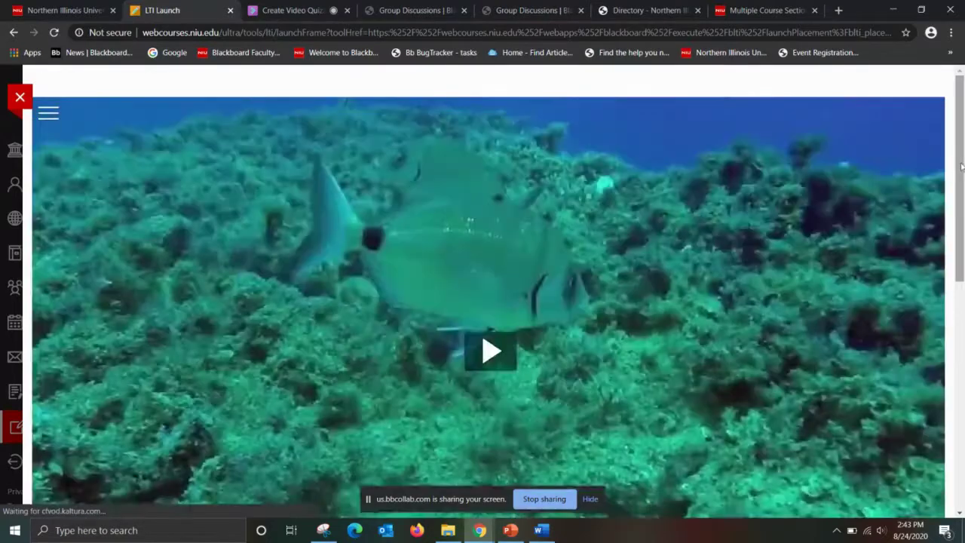
{"action": "scroll", "coordinate": [961, 166], "scroll_direction": "down", "scroll_amount": 4}
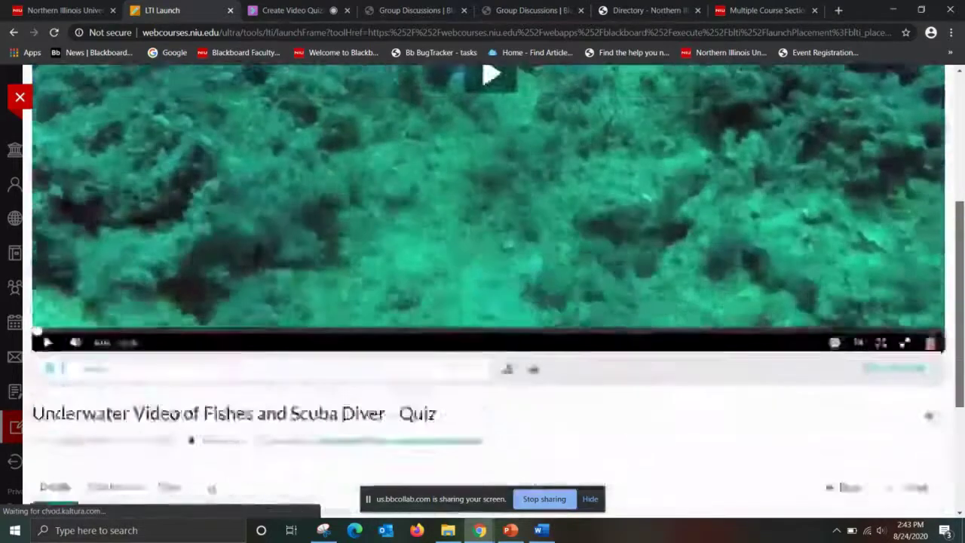
{"action": "scroll", "coordinate": [474, 140], "scroll_direction": "down", "scroll_amount": 3}
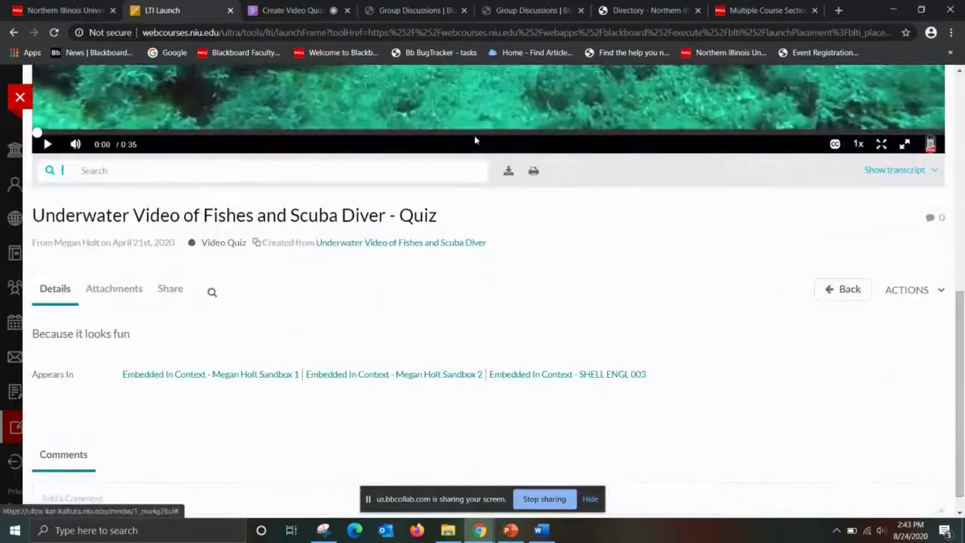
{"action": "left_click", "coordinate": [907, 291]}
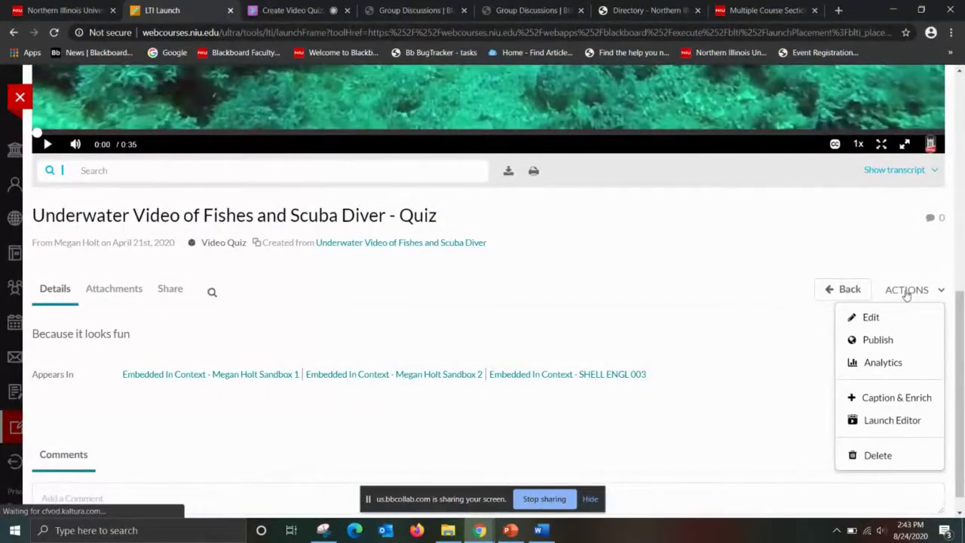
{"action": "left_click", "coordinate": [873, 369]}
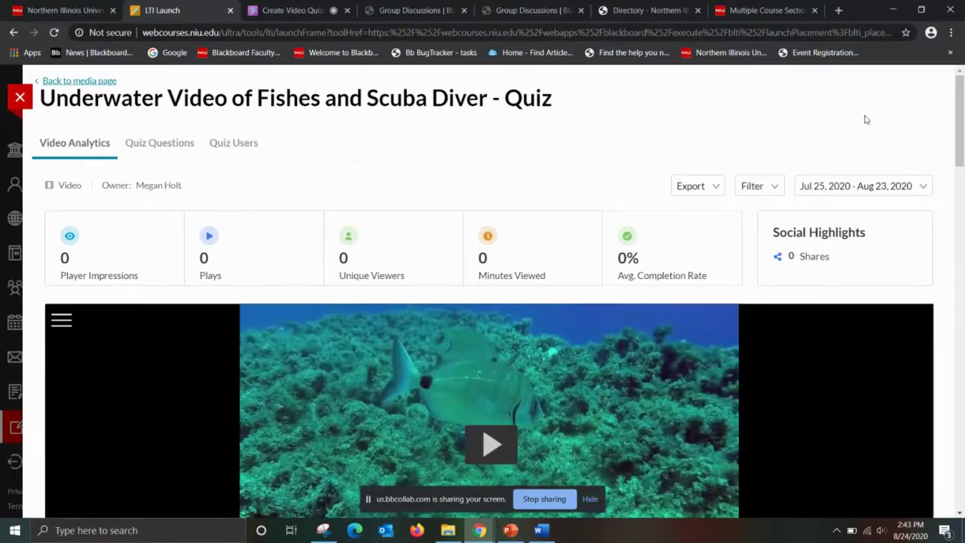
{"action": "mouse_move", "coordinate": [960, 117]}
{"action": "left_mouse_down"}
{"action": "mouse_move", "coordinate": [960, 151]}
{"action": "mouse_move", "coordinate": [961, 128]}
{"action": "left_mouse_up"}
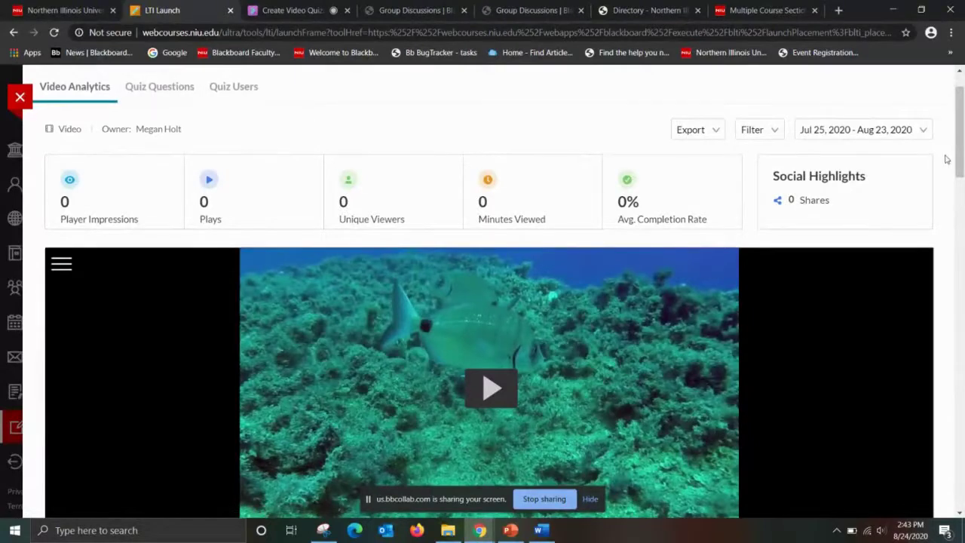
{"action": "left_click_drag", "start_coordinate": [957, 158], "coordinate": [959, 98]}
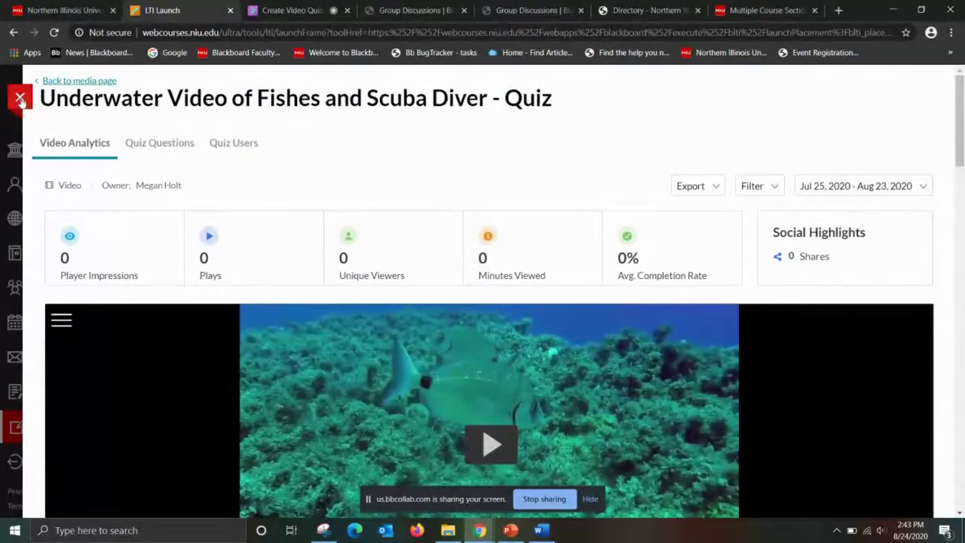
Step: Return to the "quiz" search results and open the "Literature in the Victorian Era | A Historical Overview - Quiz" video
{"action": "left_click", "coordinate": [14, 33]}
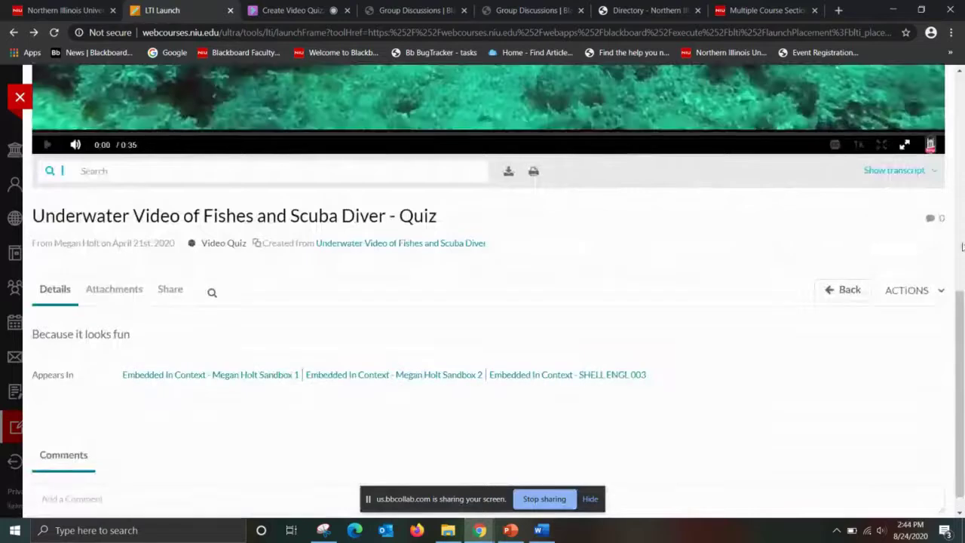
{"action": "left_click", "coordinate": [848, 290]}
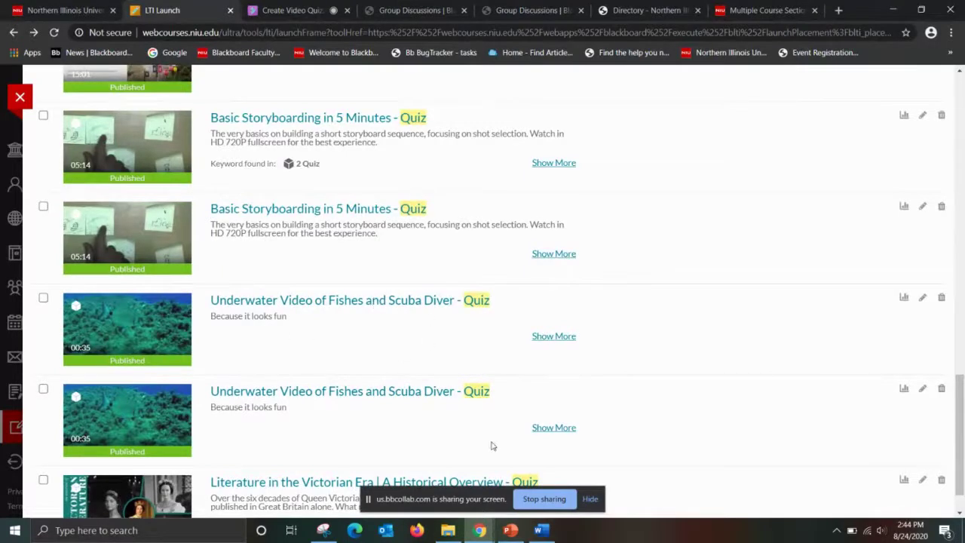
{"action": "left_click_drag", "start_coordinate": [957, 394], "coordinate": [959, 431]}
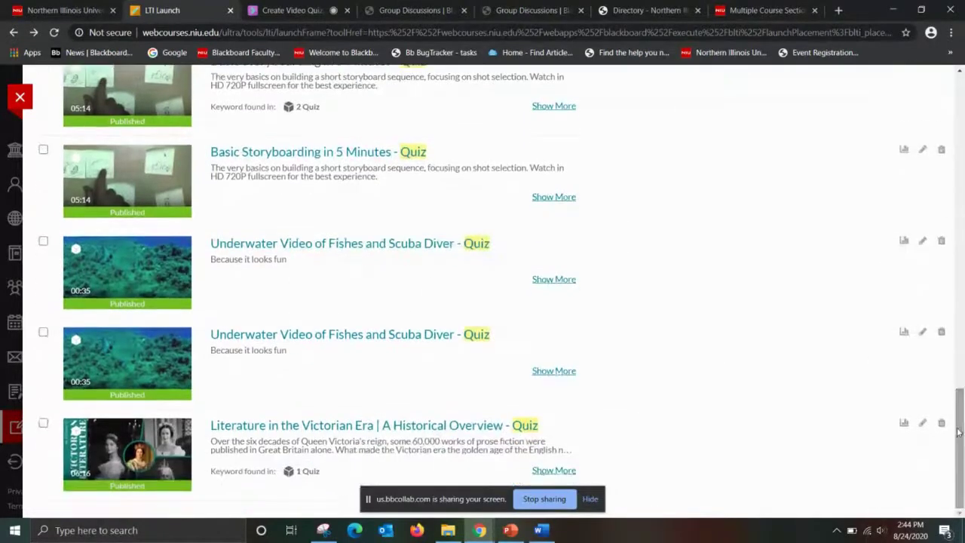
{"action": "left_click", "coordinate": [413, 430]}
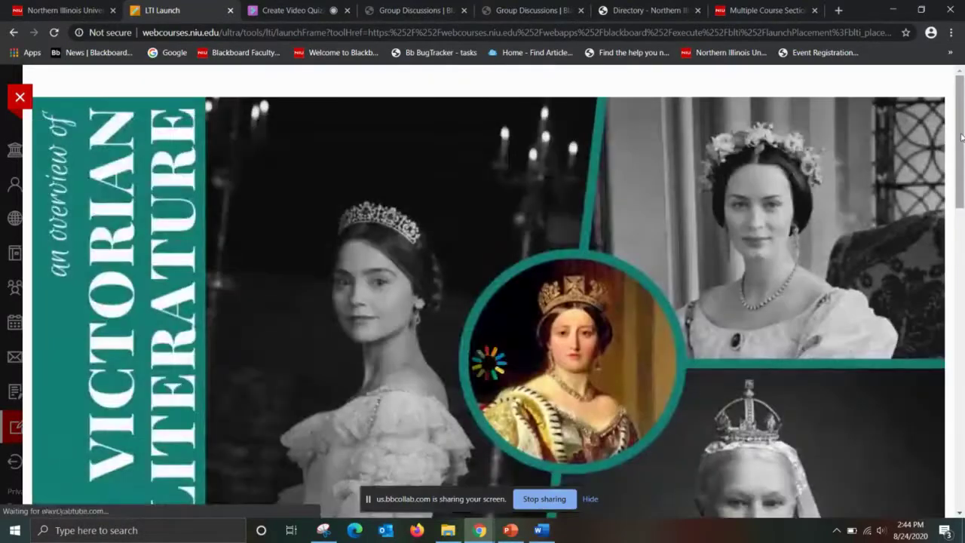
Step: Open the analytics of the Victorian Era literature quiz and examine its video statistics
{"action": "left_click_drag", "start_coordinate": [961, 132], "coordinate": [951, 198]}
{"action": "scroll", "coordinate": [950, 197], "scroll_direction": "down", "scroll_amount": 3}
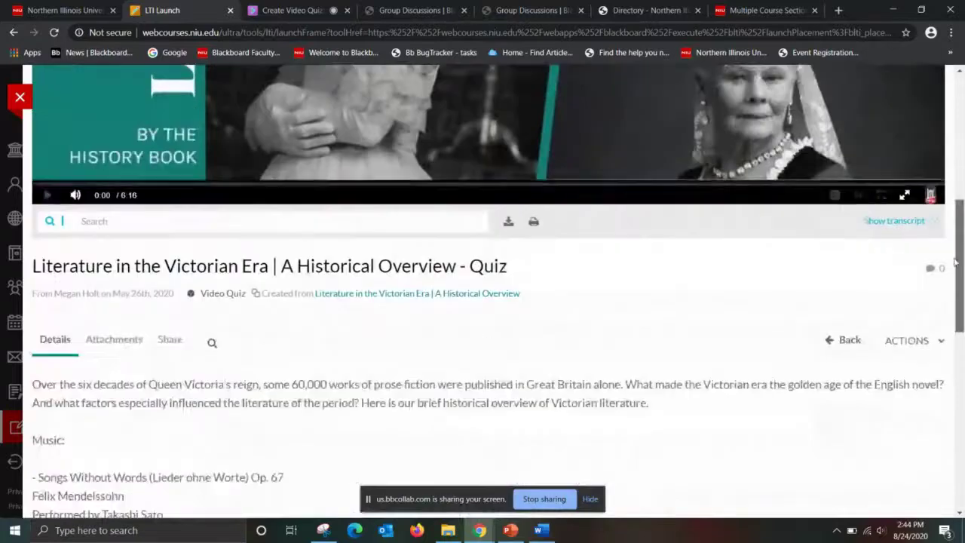
{"action": "left_click", "coordinate": [906, 341]}
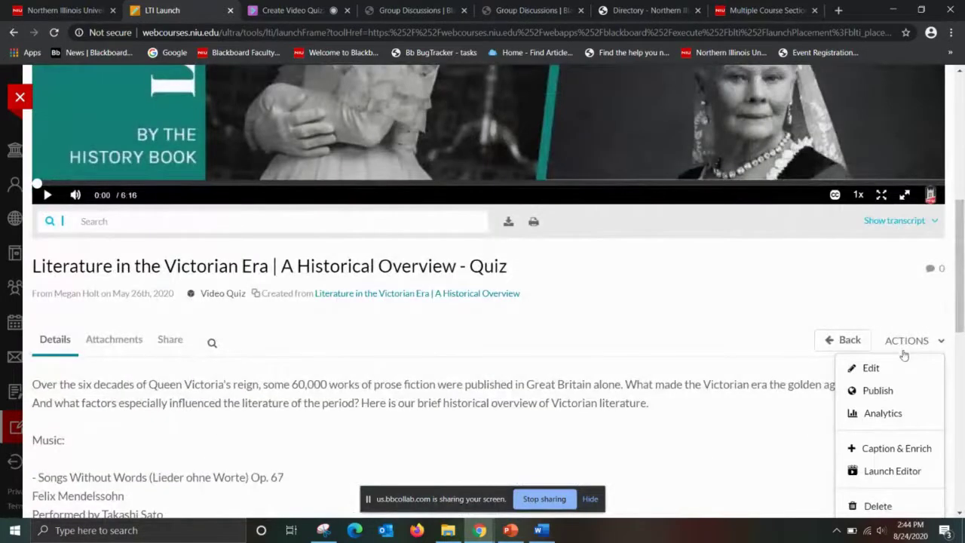
{"action": "left_click", "coordinate": [873, 414]}
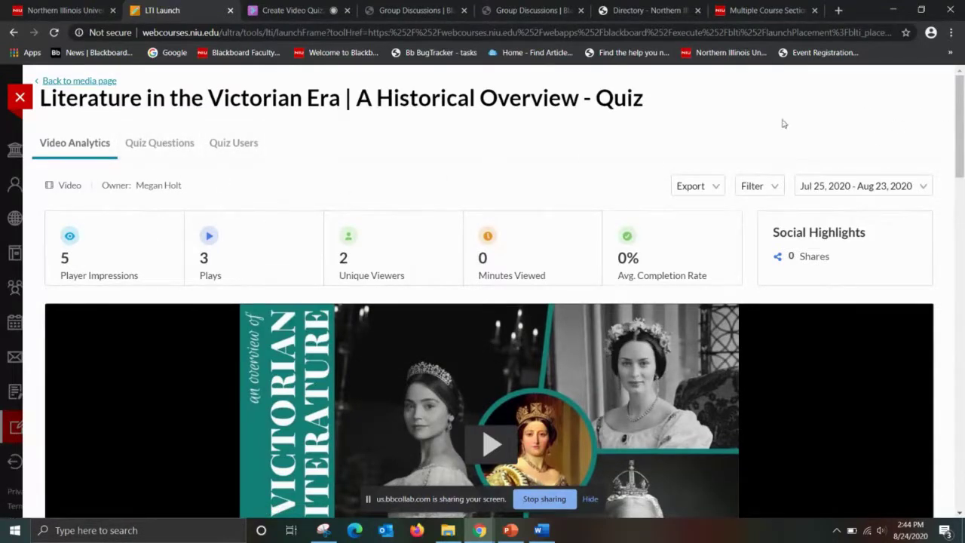
Step: Examine the Victorian Era quiz's question and user reports, comparing them with its video analytics
{"action": "left_click", "coordinate": [151, 143]}
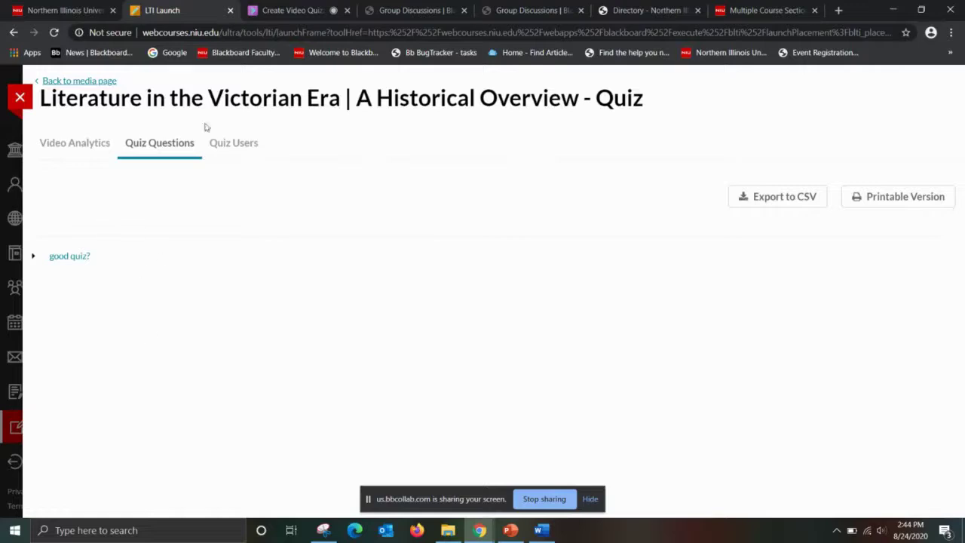
{"action": "left_click", "coordinate": [235, 147]}
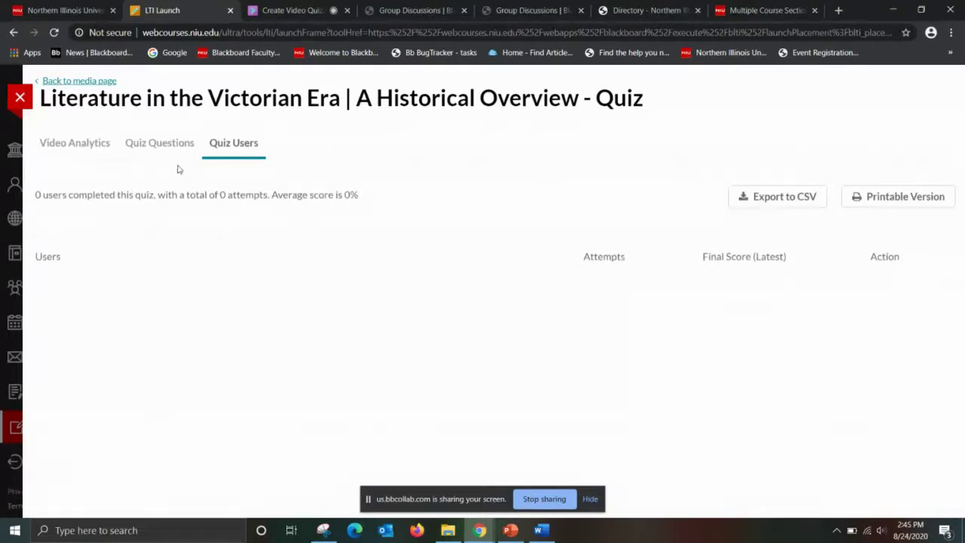
{"action": "left_click", "coordinate": [172, 141]}
{"action": "left_click", "coordinate": [59, 147]}
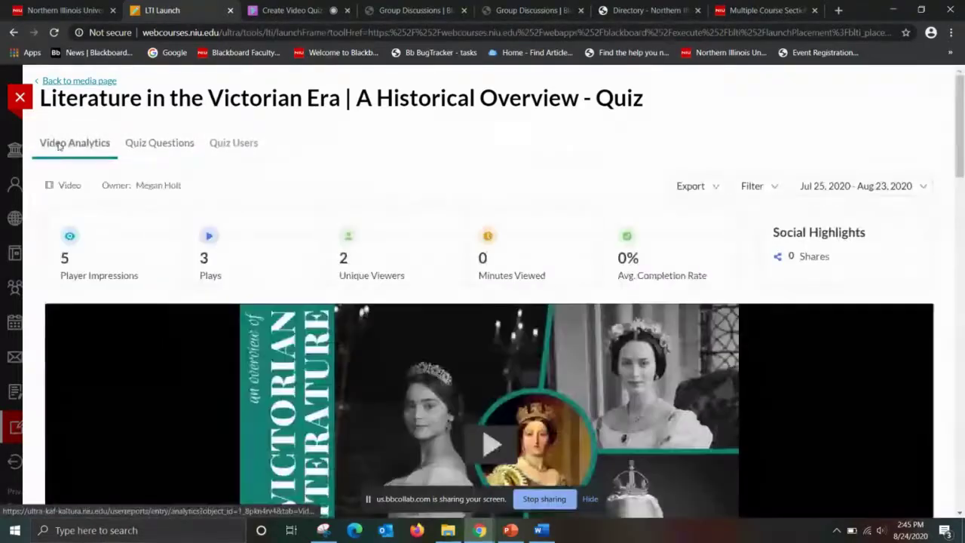
{"action": "left_click", "coordinate": [232, 149]}
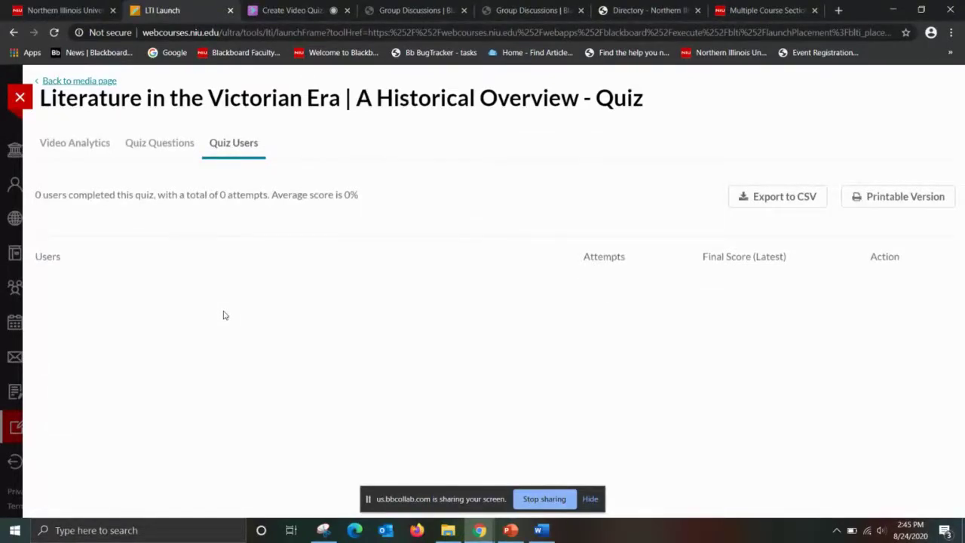
{"action": "left_click_drag", "start_coordinate": [50, 220], "coordinate": [288, 254]}
{"action": "left_click", "coordinate": [291, 331]}
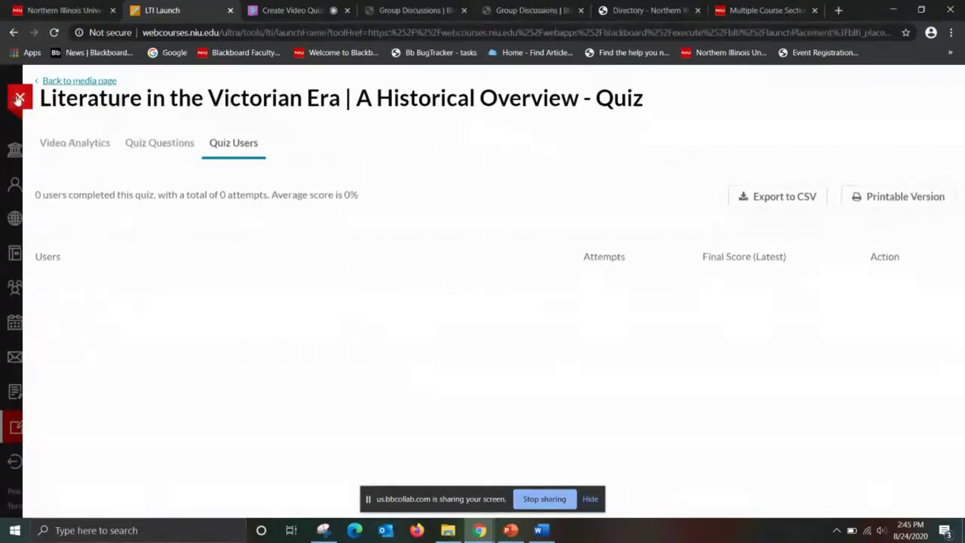
Step: Close the quiz analytics, reopen Kaltura My Media from the Blackboard Tools, and search the media for "quiz"
{"action": "left_click", "coordinate": [19, 98]}
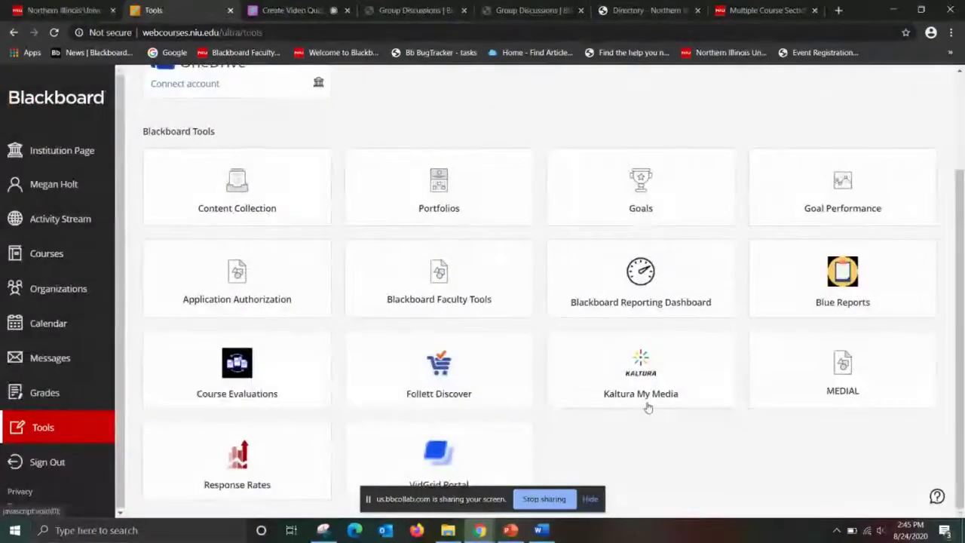
{"action": "left_click", "coordinate": [647, 407]}
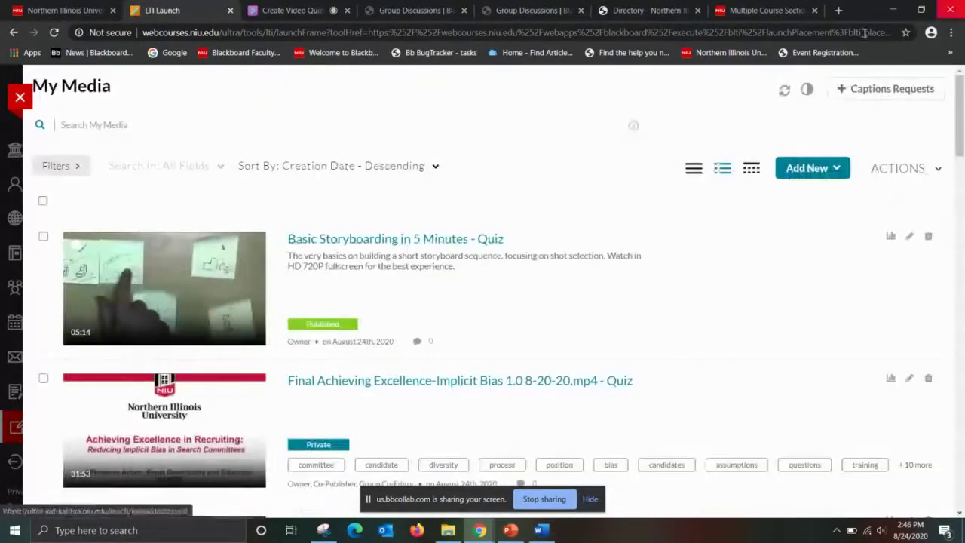
{"action": "left_click", "coordinate": [200, 125]}
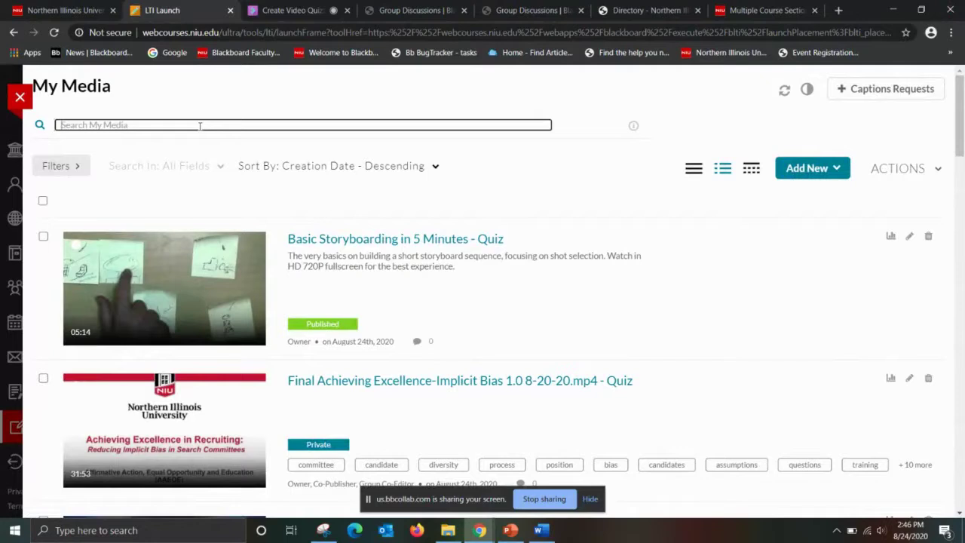
{"action": "type", "text": "quiz"}
{"action": "left_click", "coordinate": [99, 154]}
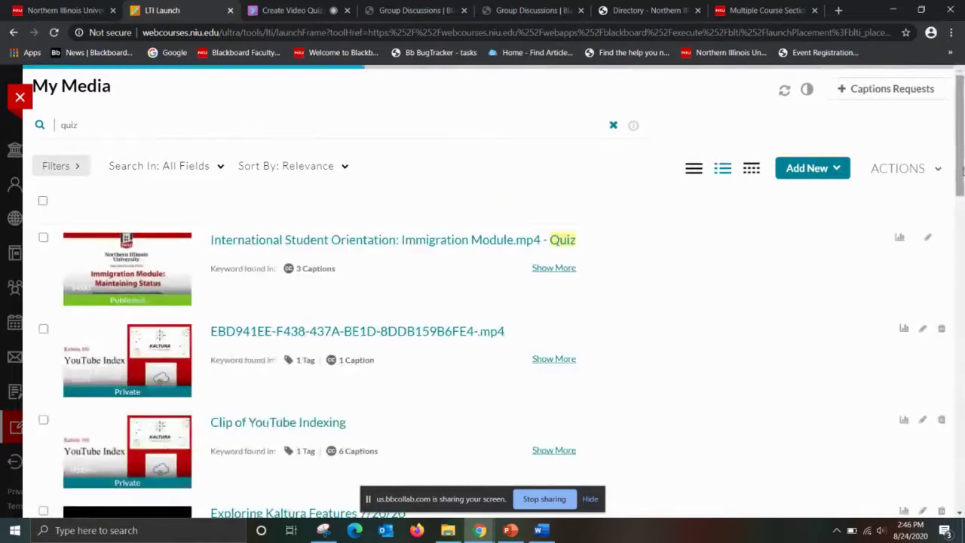
Step: Open "The Great Pacific Garbage Patch Is Not What You Think It Is | The Swim - Quiz" and view its analytics
{"action": "left_click_drag", "start_coordinate": [959, 168], "coordinate": [959, 512]}
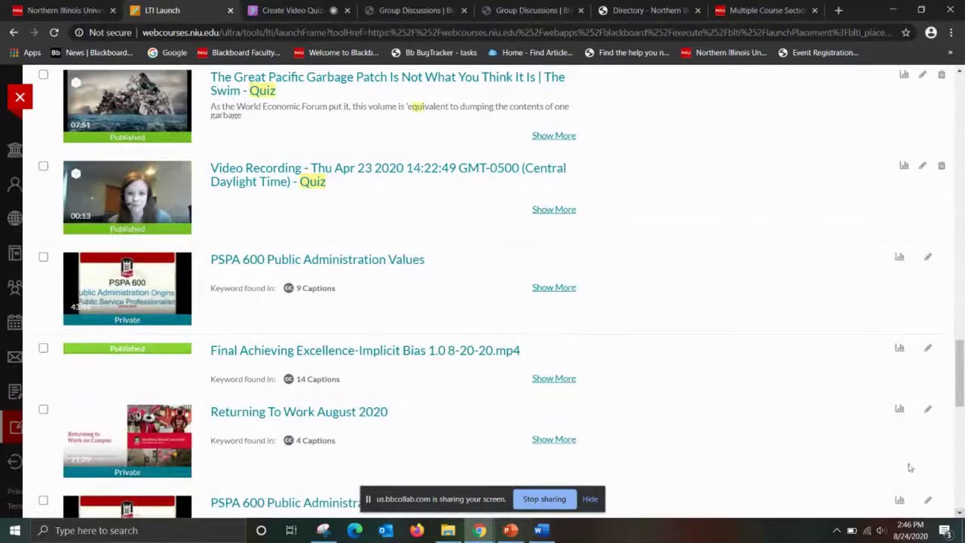
{"action": "left_click", "coordinate": [374, 81]}
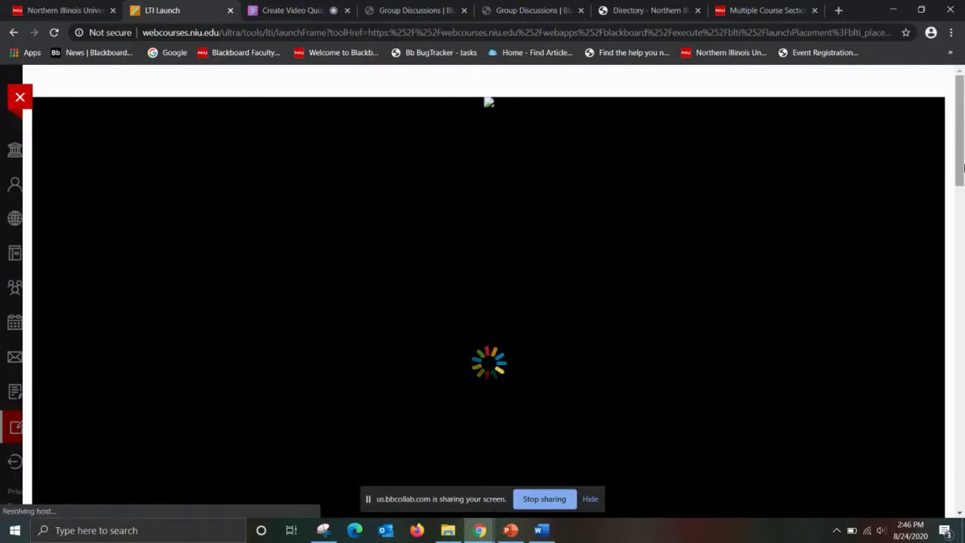
{"action": "left_click_drag", "start_coordinate": [962, 167], "coordinate": [962, 279]}
{"action": "scroll", "coordinate": [961, 279], "scroll_direction": "down", "scroll_amount": 2}
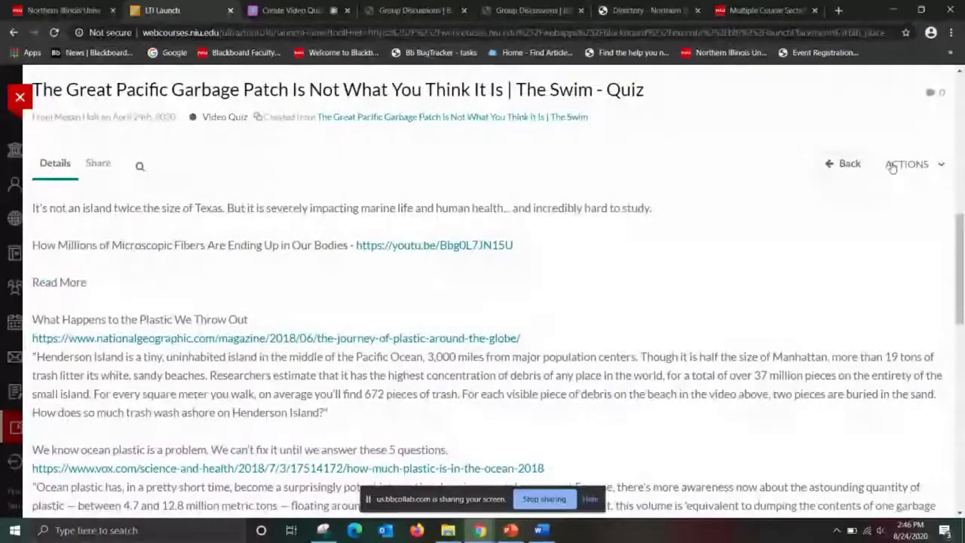
{"action": "left_click", "coordinate": [894, 167]}
{"action": "left_click", "coordinate": [882, 237]}
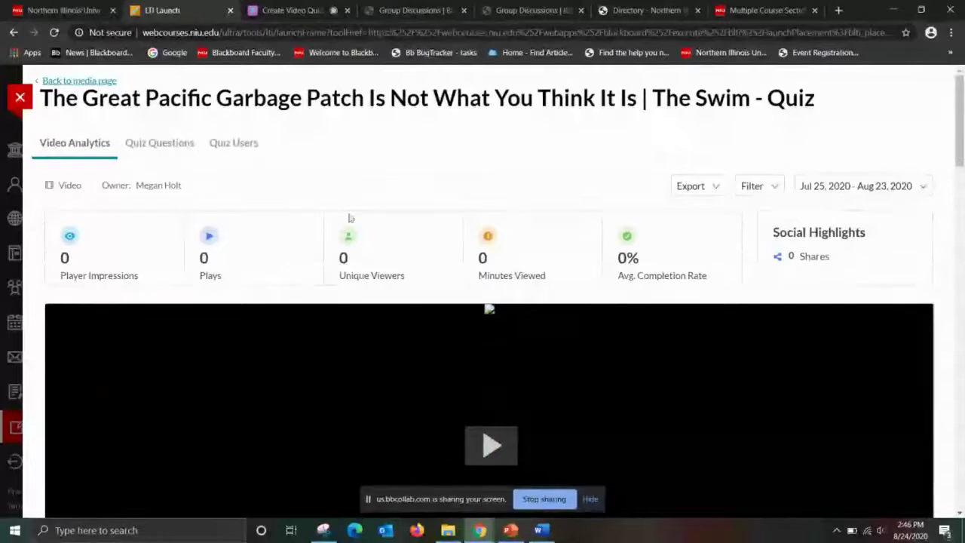
Step: Close the quiz analytics, switch to the Blackboard Collaborate session, and stop sharing the screen
{"action": "left_click", "coordinate": [21, 98]}
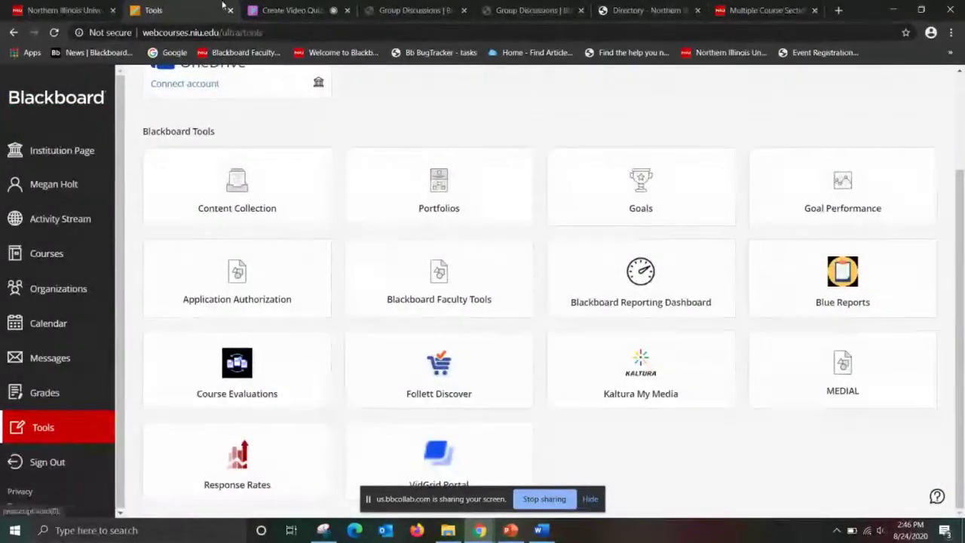
{"action": "left_click", "coordinate": [287, 12]}
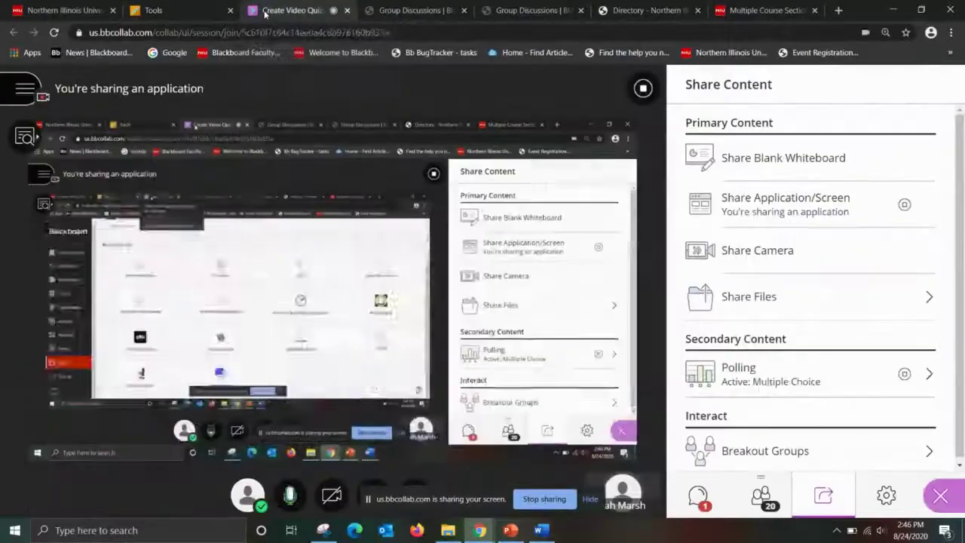
{"action": "left_click", "coordinate": [634, 90]}
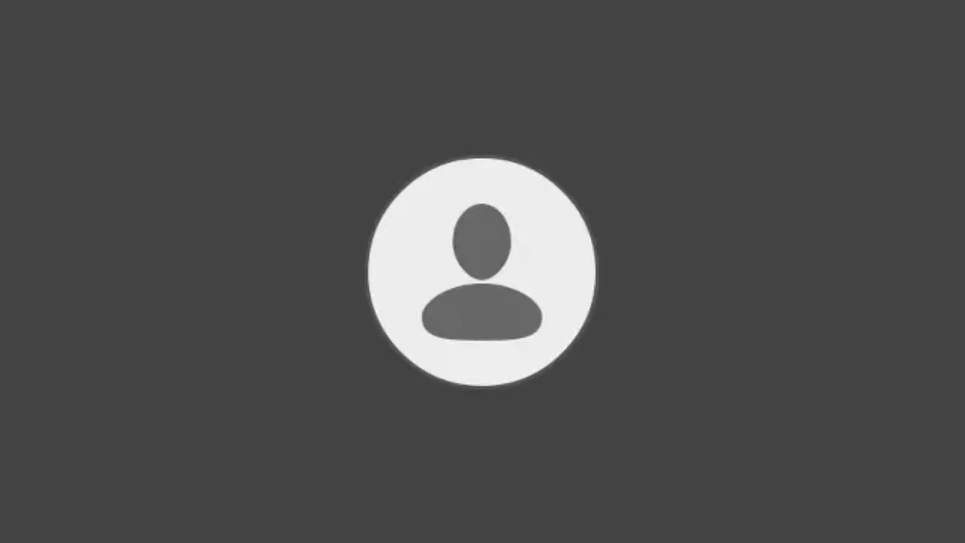